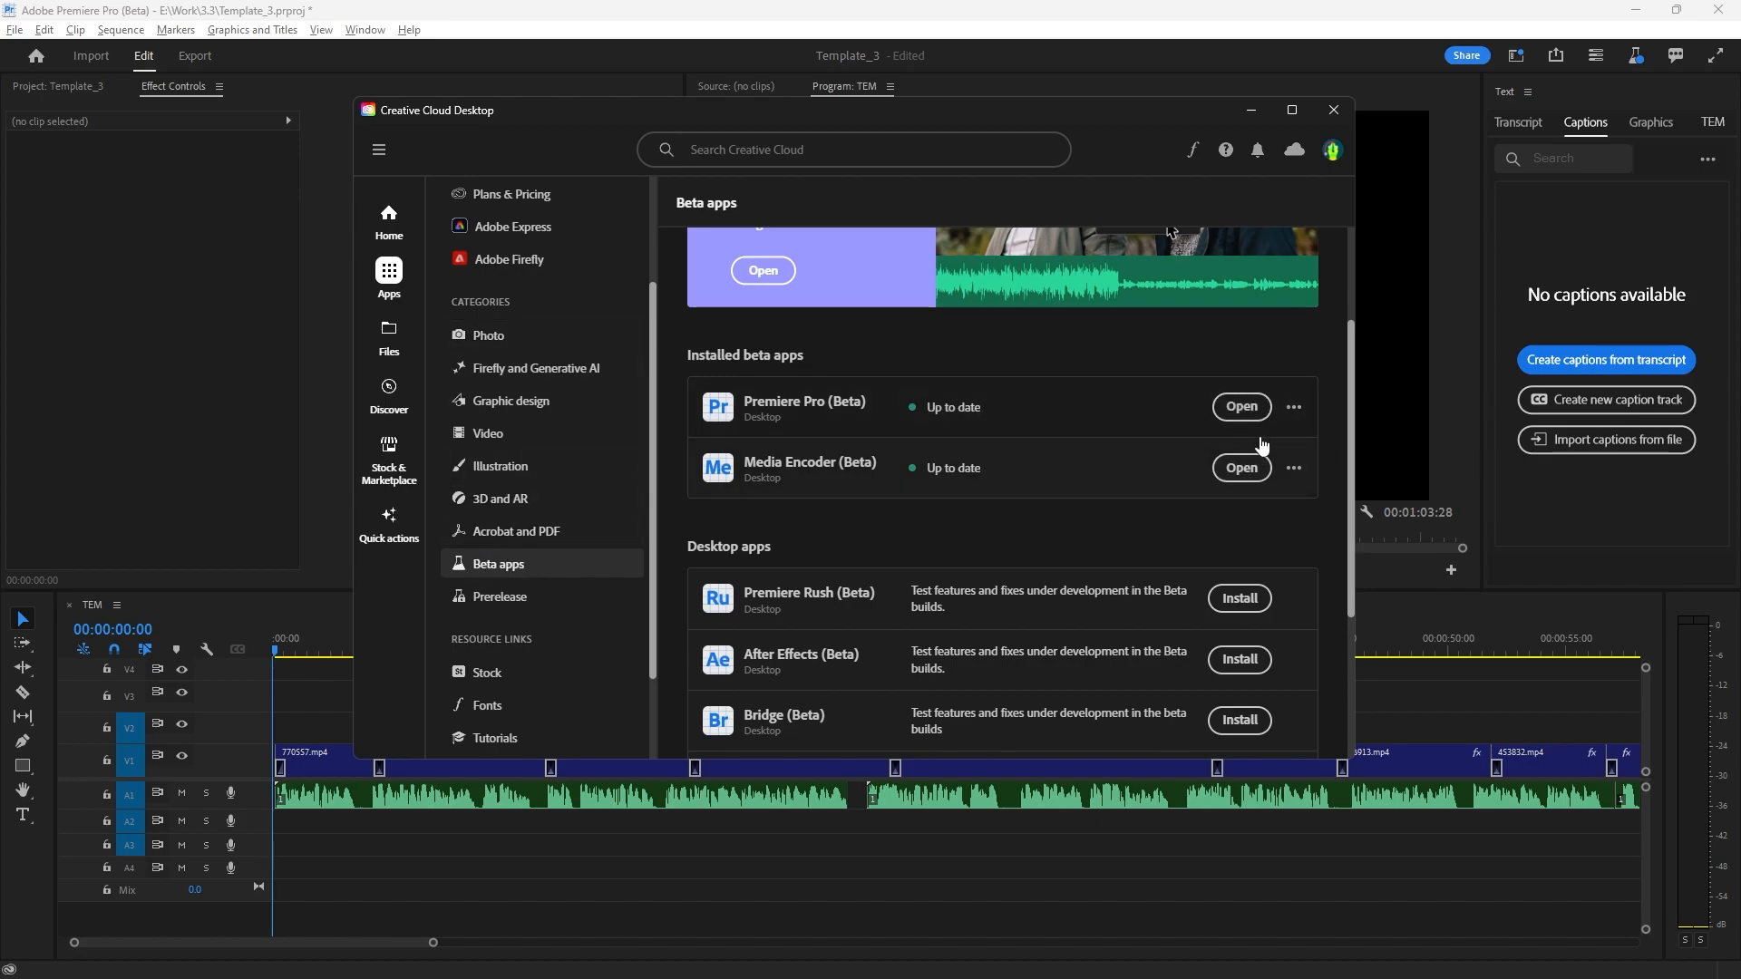
# - Check the installed Premiere Pro beta version in the program's About information and close it
pyautogui.click(411, 11)
pyautogui.click(410, 30)
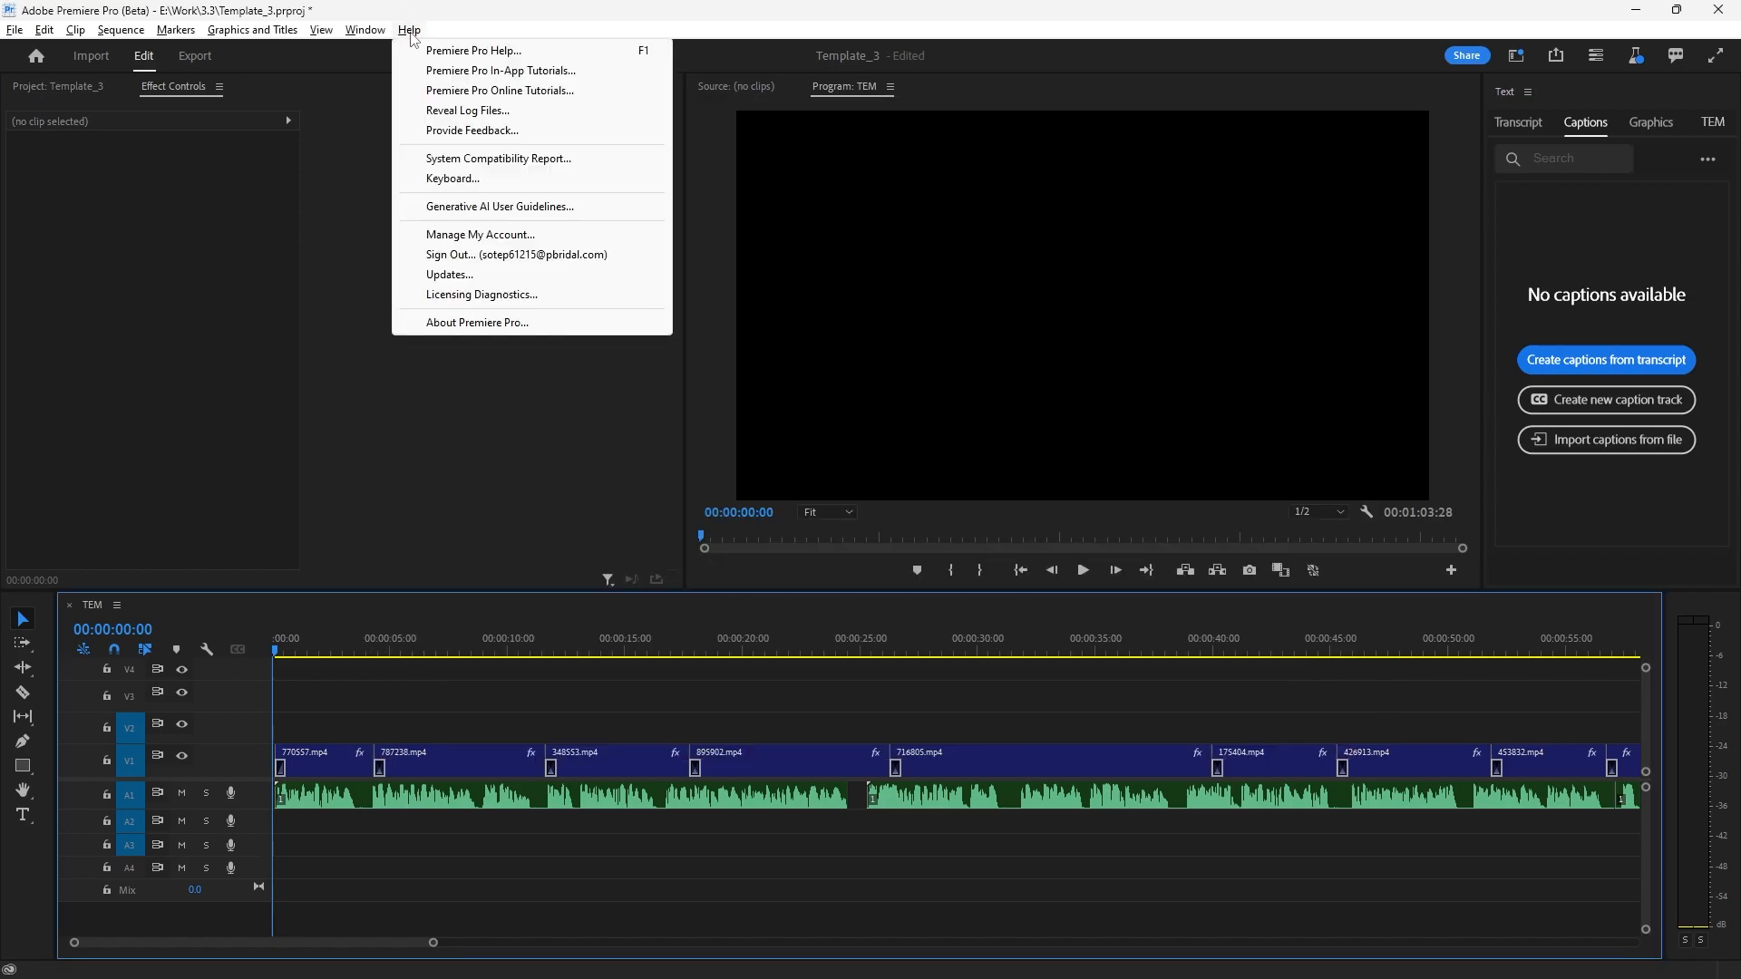
pyautogui.click(464, 322)
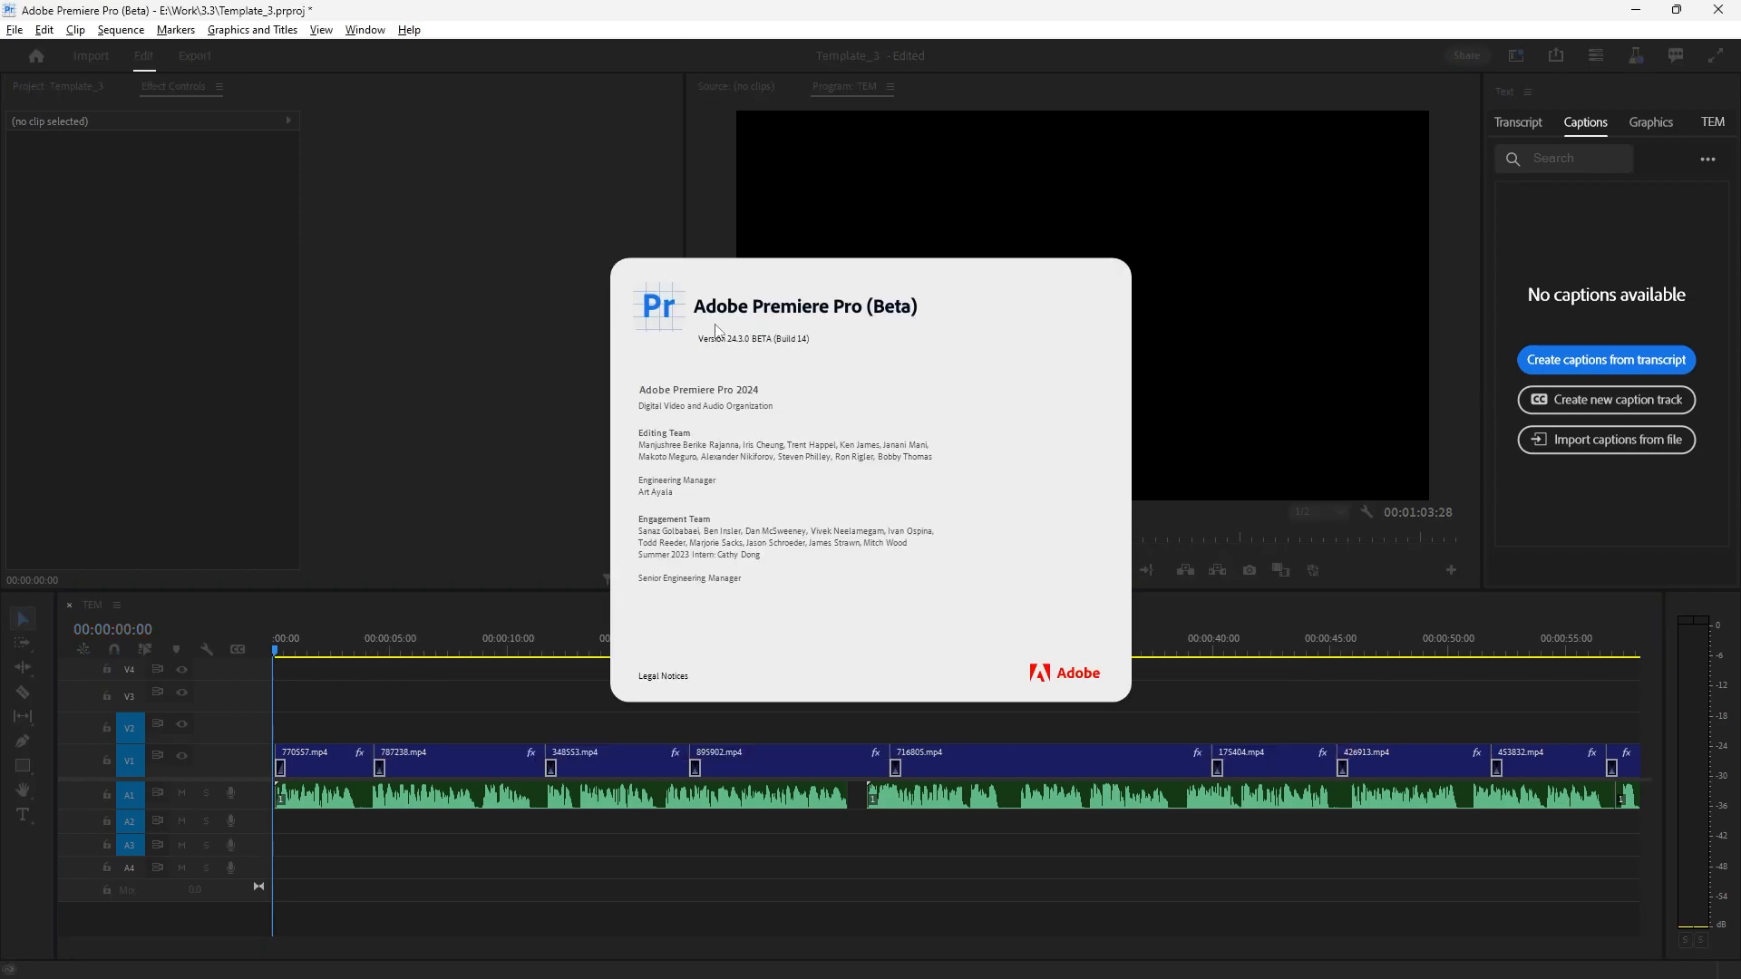
pyautogui.click(745, 348)
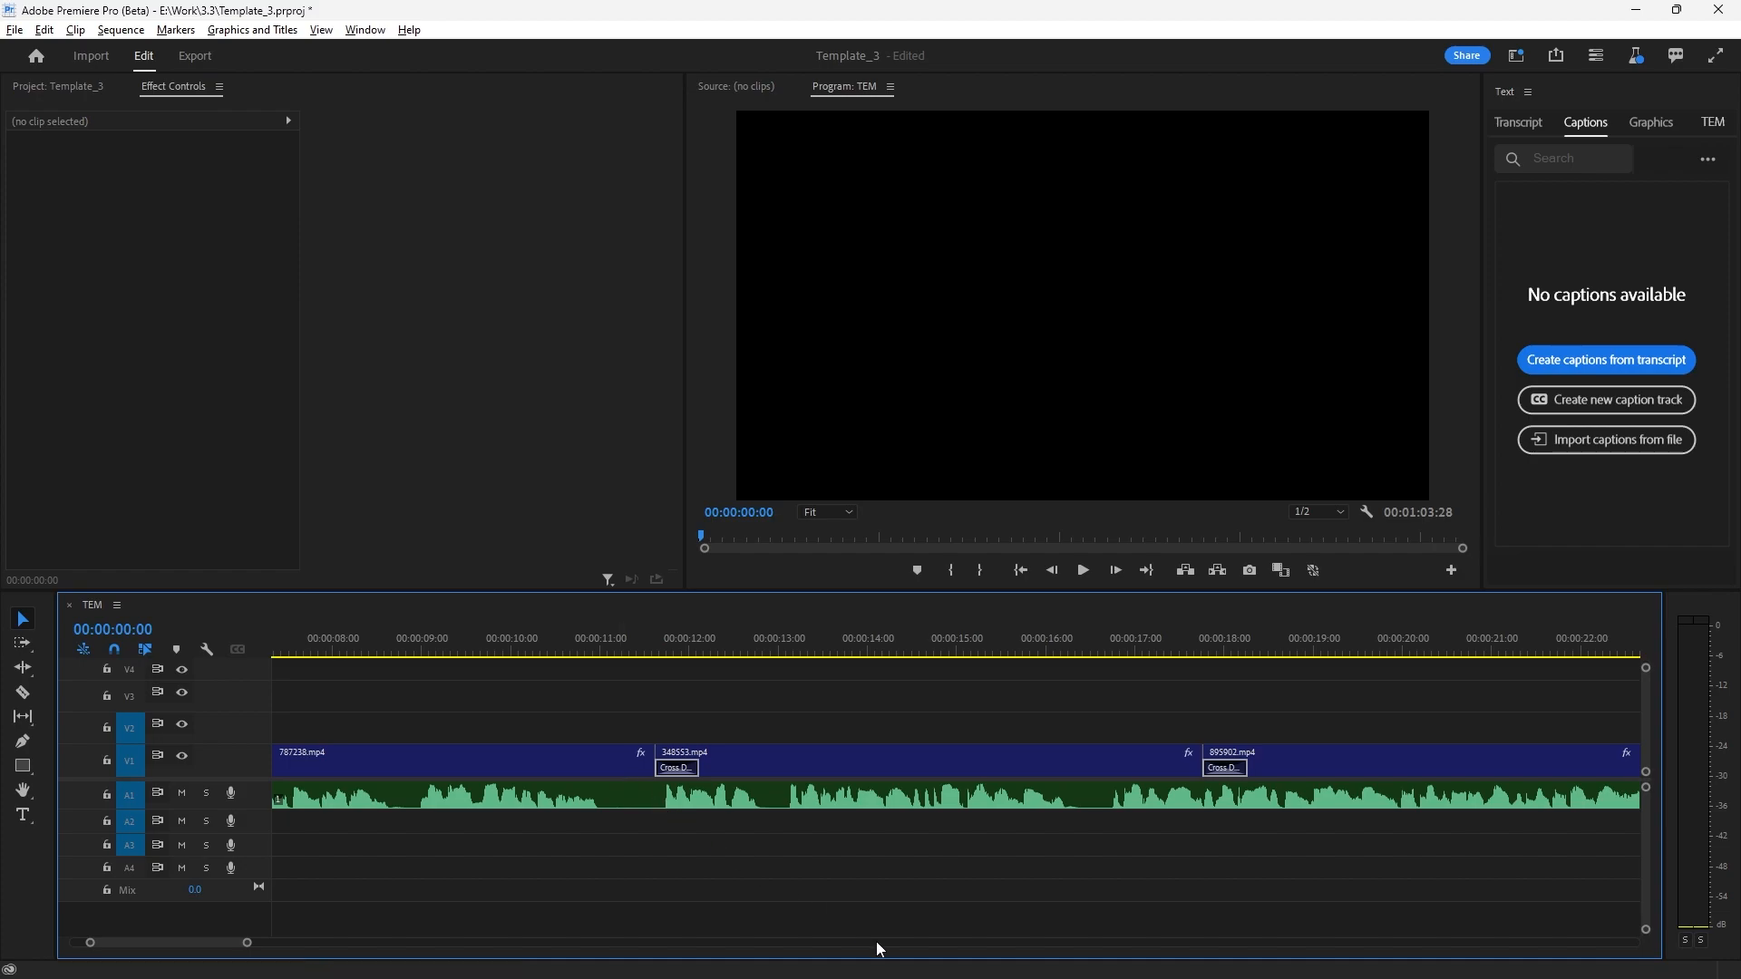
# - Select the Stars Narration clip near 00:00:18:39 and increase the height of audio track A1
pyautogui.scroll(-5, 853, 831)
pyautogui.scroll(-3, 854, 830)
pyautogui.scroll(-2, 854, 833)
pyautogui.moveTo(617, 636); pyautogui.dragTo(548, 647)
pyautogui.moveTo(627, 704); pyautogui.dragTo(909, 746)
pyautogui.click(791, 705)
pyautogui.scroll(-3, 677, 798)
pyautogui.click(662, 803)
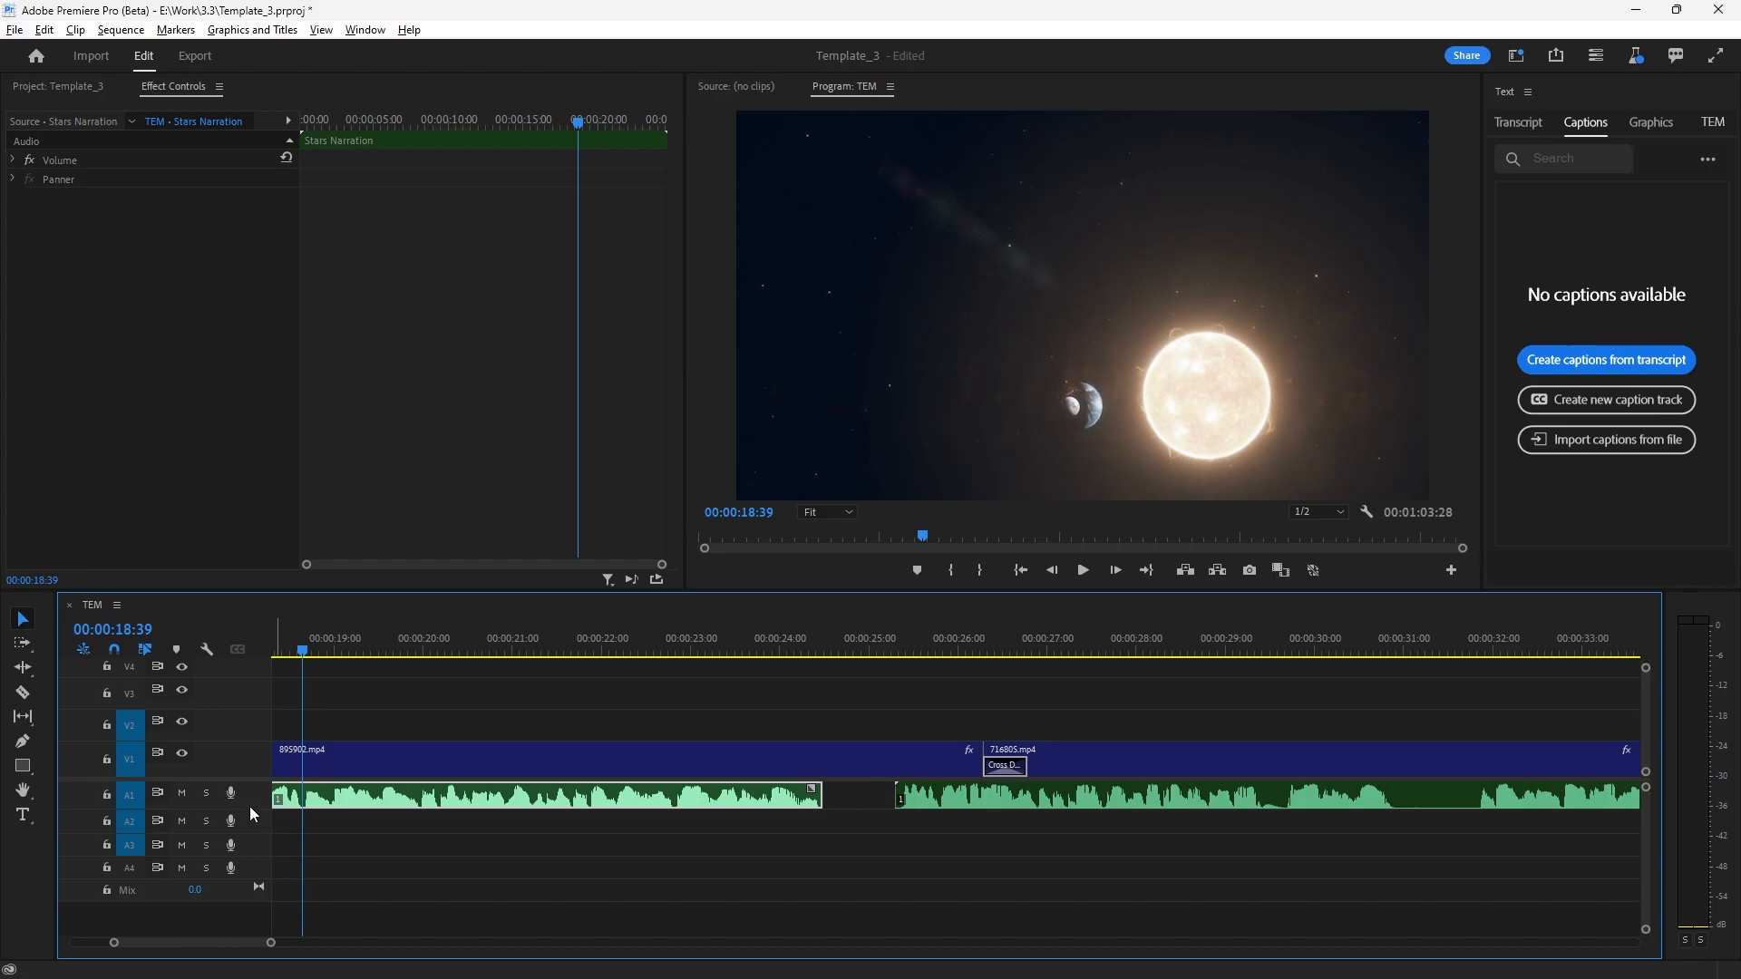
pyautogui.moveTo(249, 808); pyautogui.dragTo(248, 856)
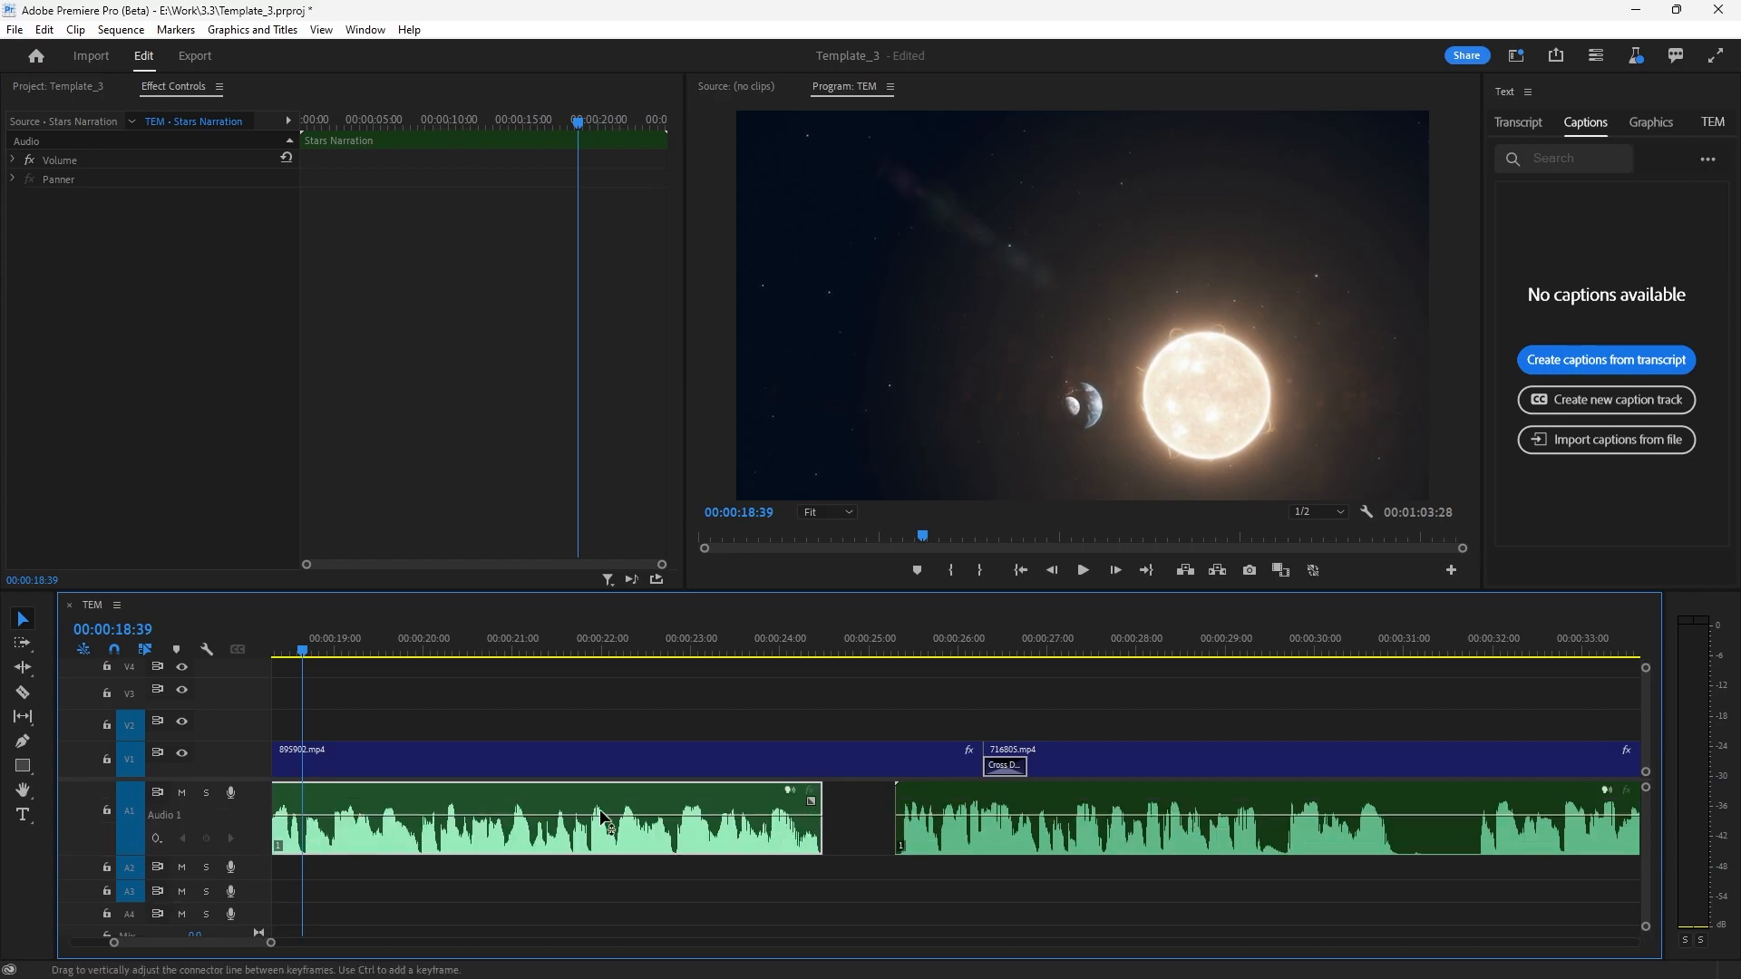
# - Display the Stars Narration clip's Essential Sound settings and widen the area that shows them
pyautogui.click(796, 796)
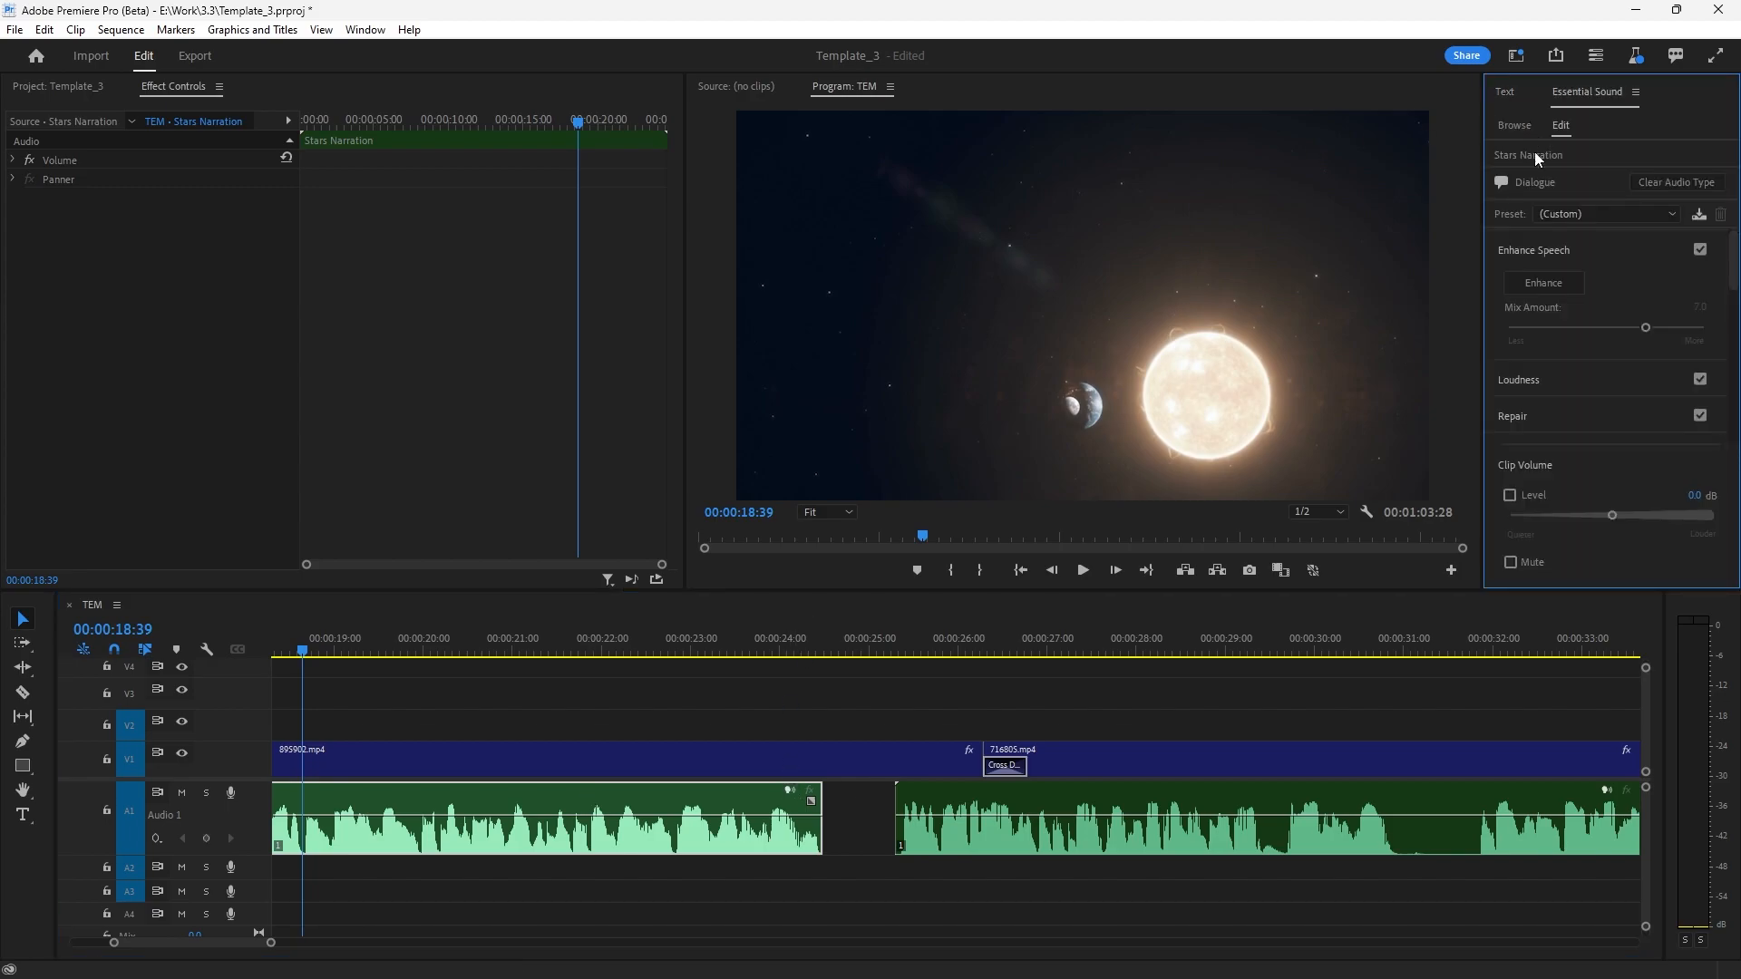
pyautogui.moveTo(1482, 249); pyautogui.dragTo(1147, 233)
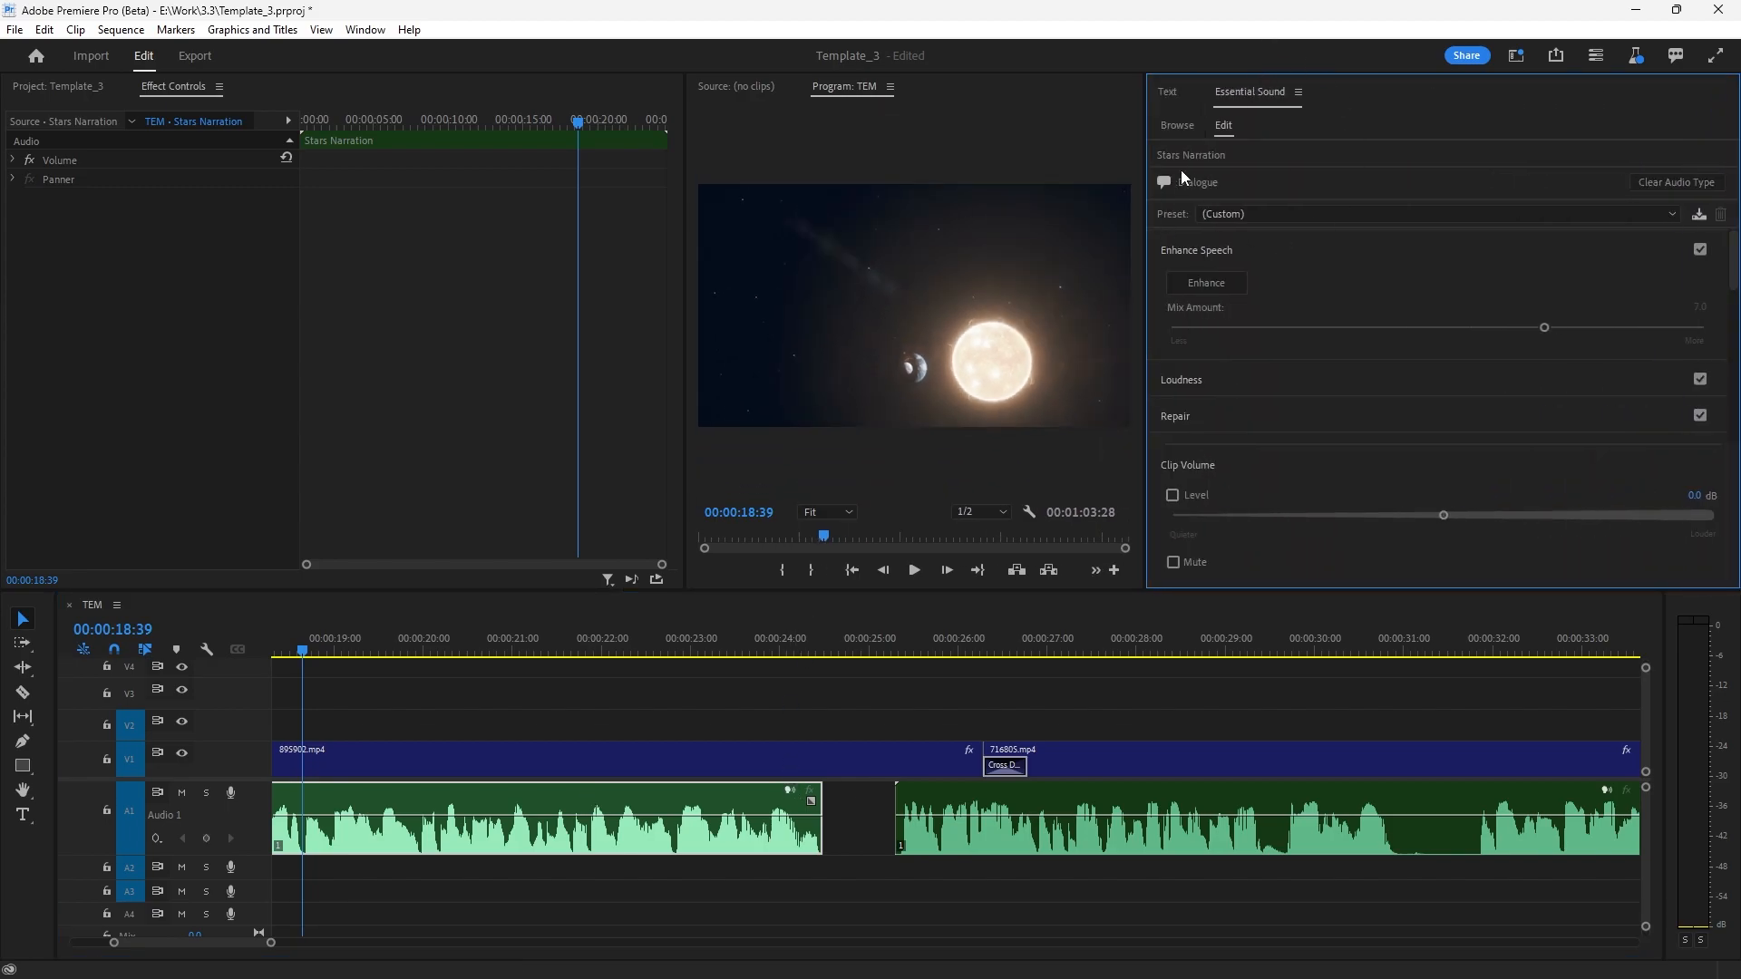
pyautogui.hotkey('shift', '5')
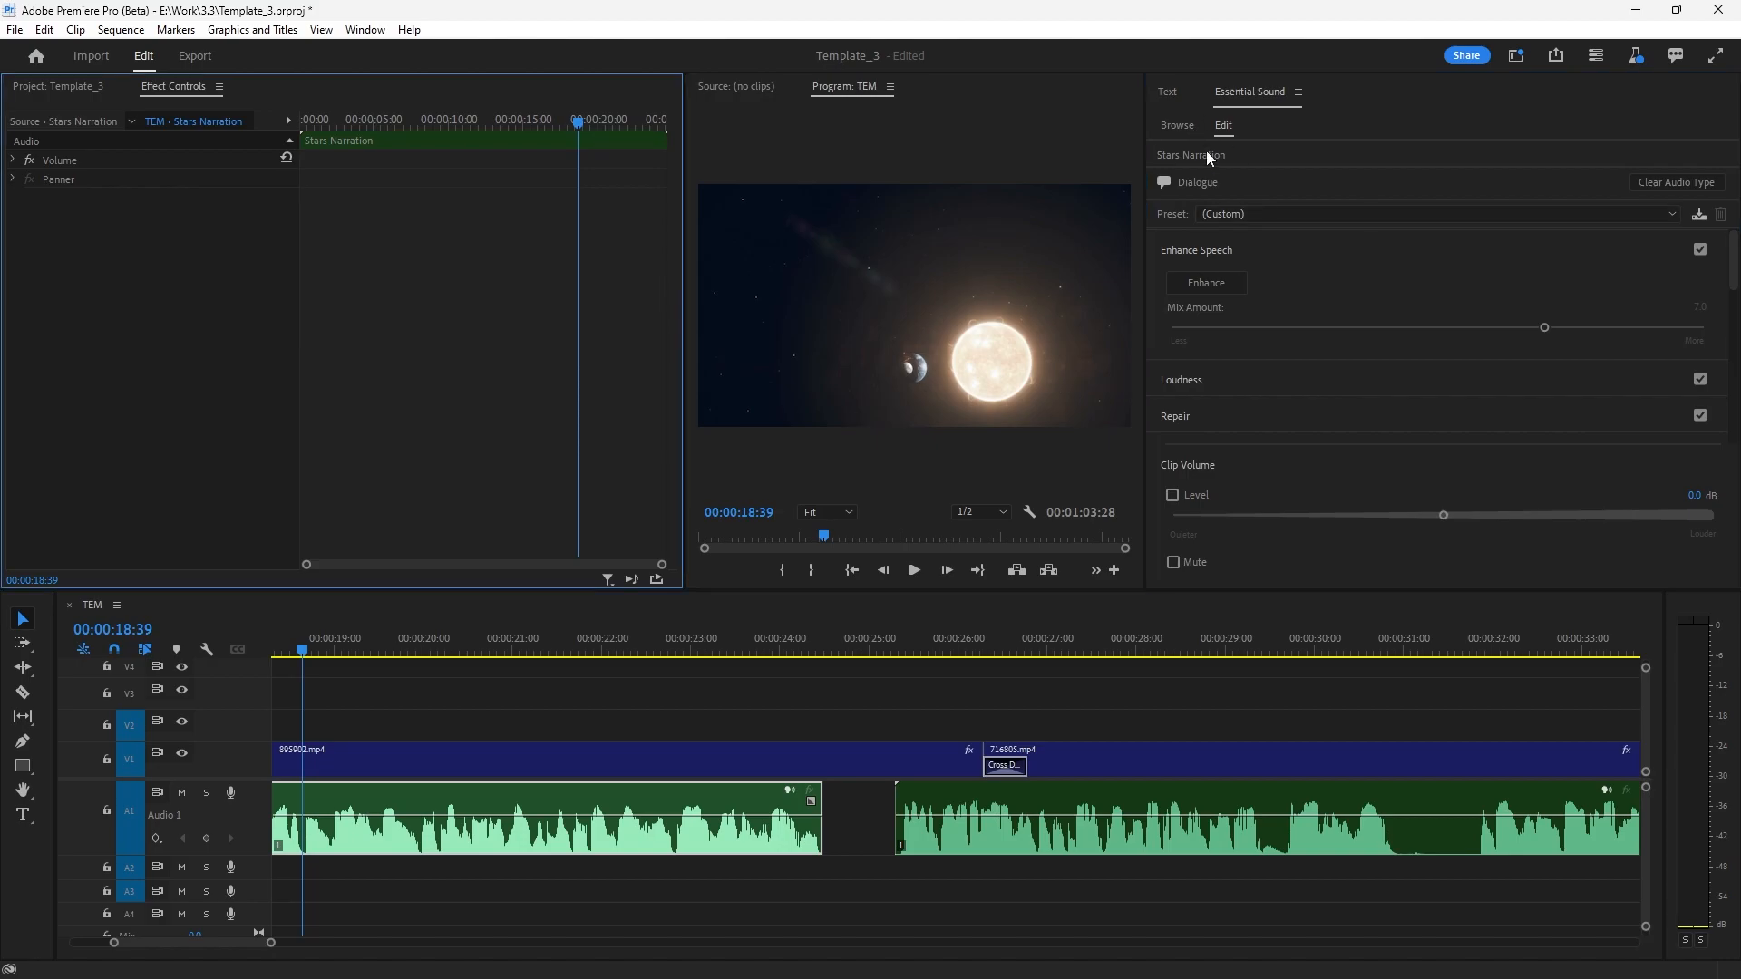
pyautogui.click(574, 804)
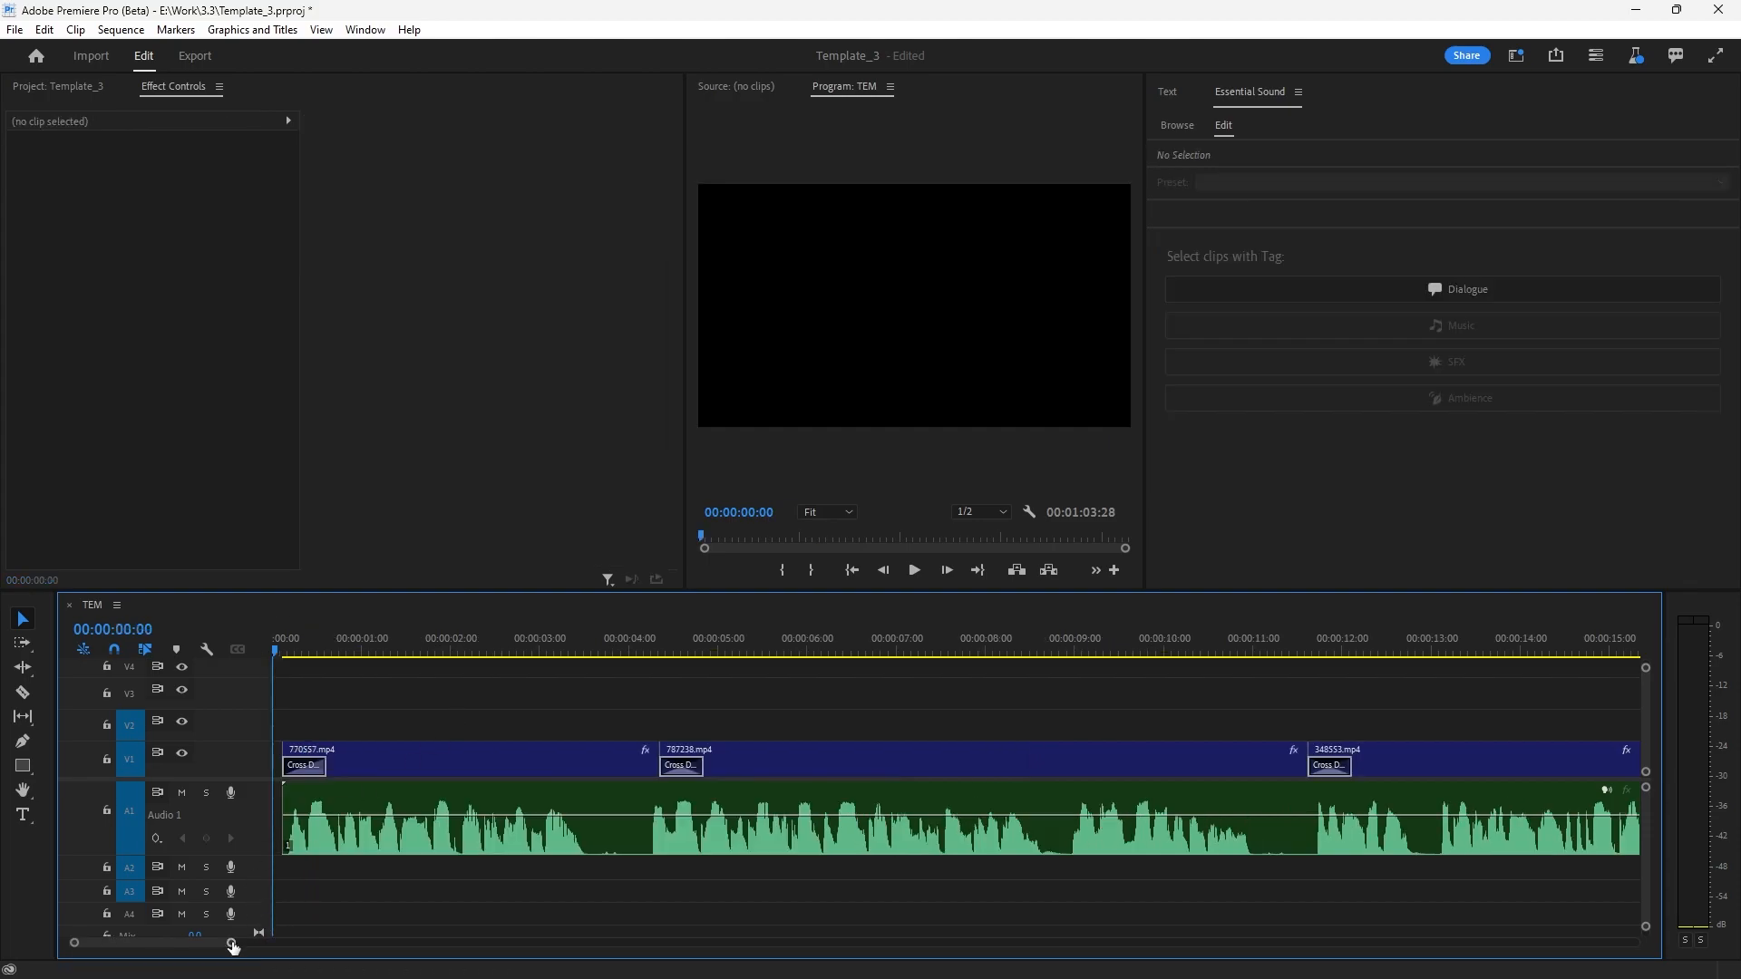
# - Select the Stars Narration clip, place the playhead near its end at 00:00:23:44 and enlarge track A1
pyautogui.moveTo(233, 944); pyautogui.dragTo(426, 942)
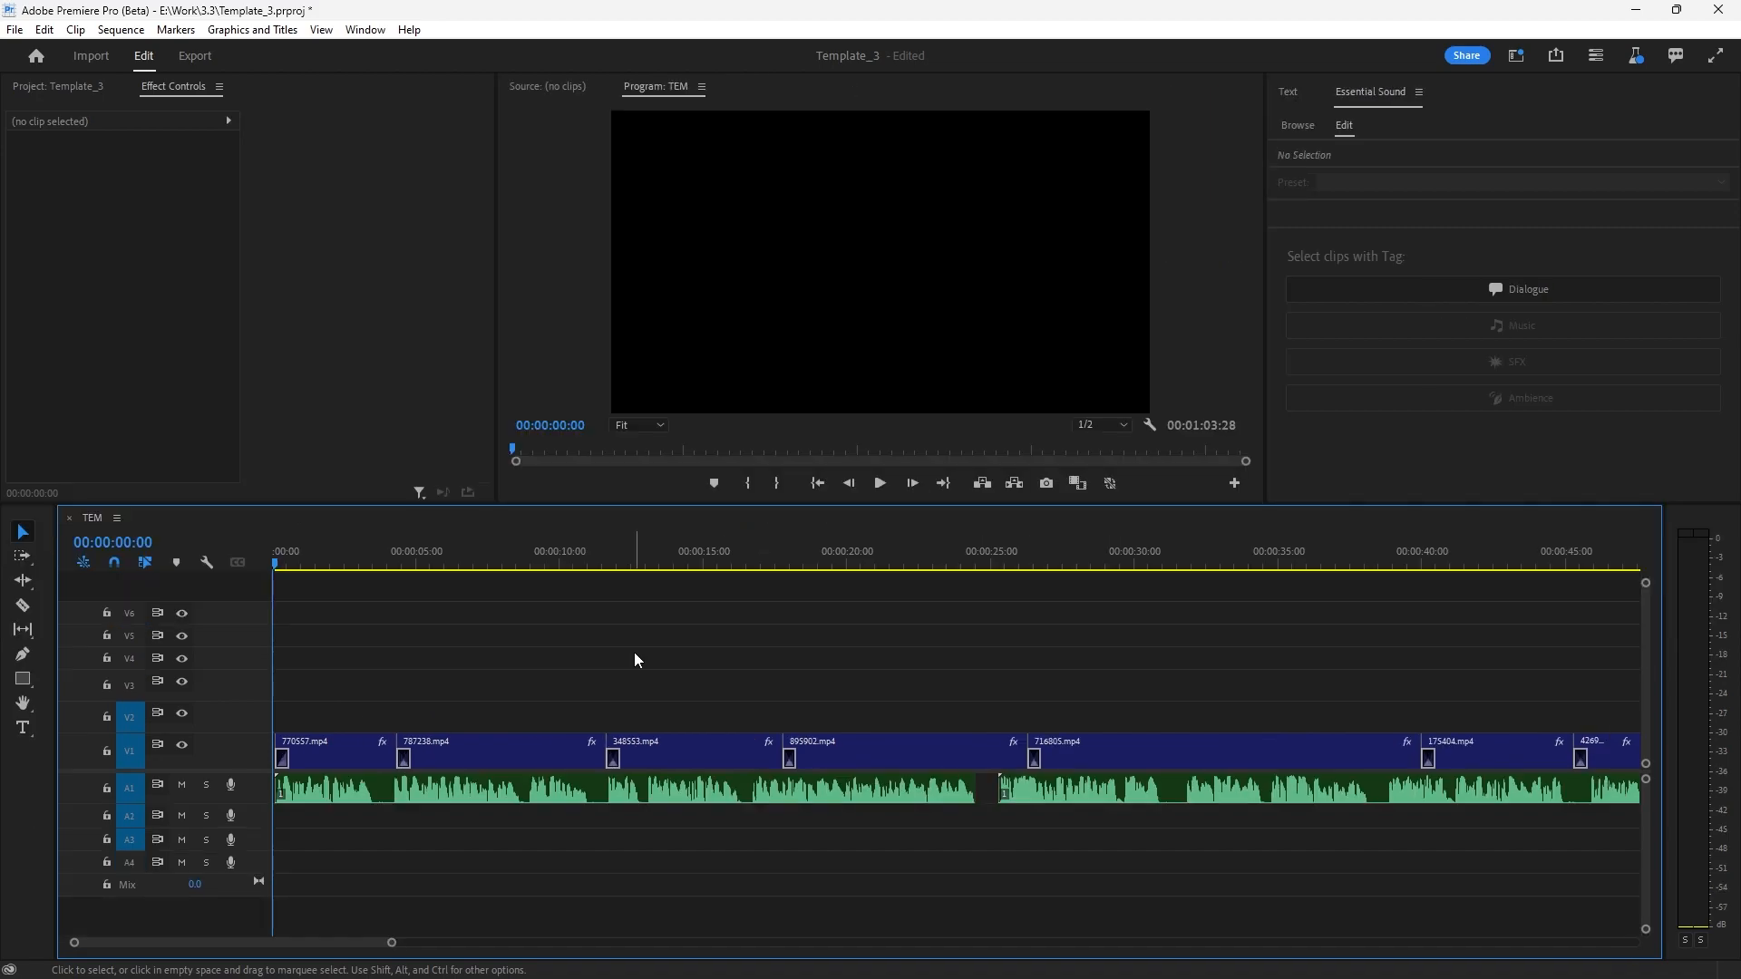
pyautogui.moveTo(895, 555); pyautogui.dragTo(954, 555)
pyautogui.click(943, 798)
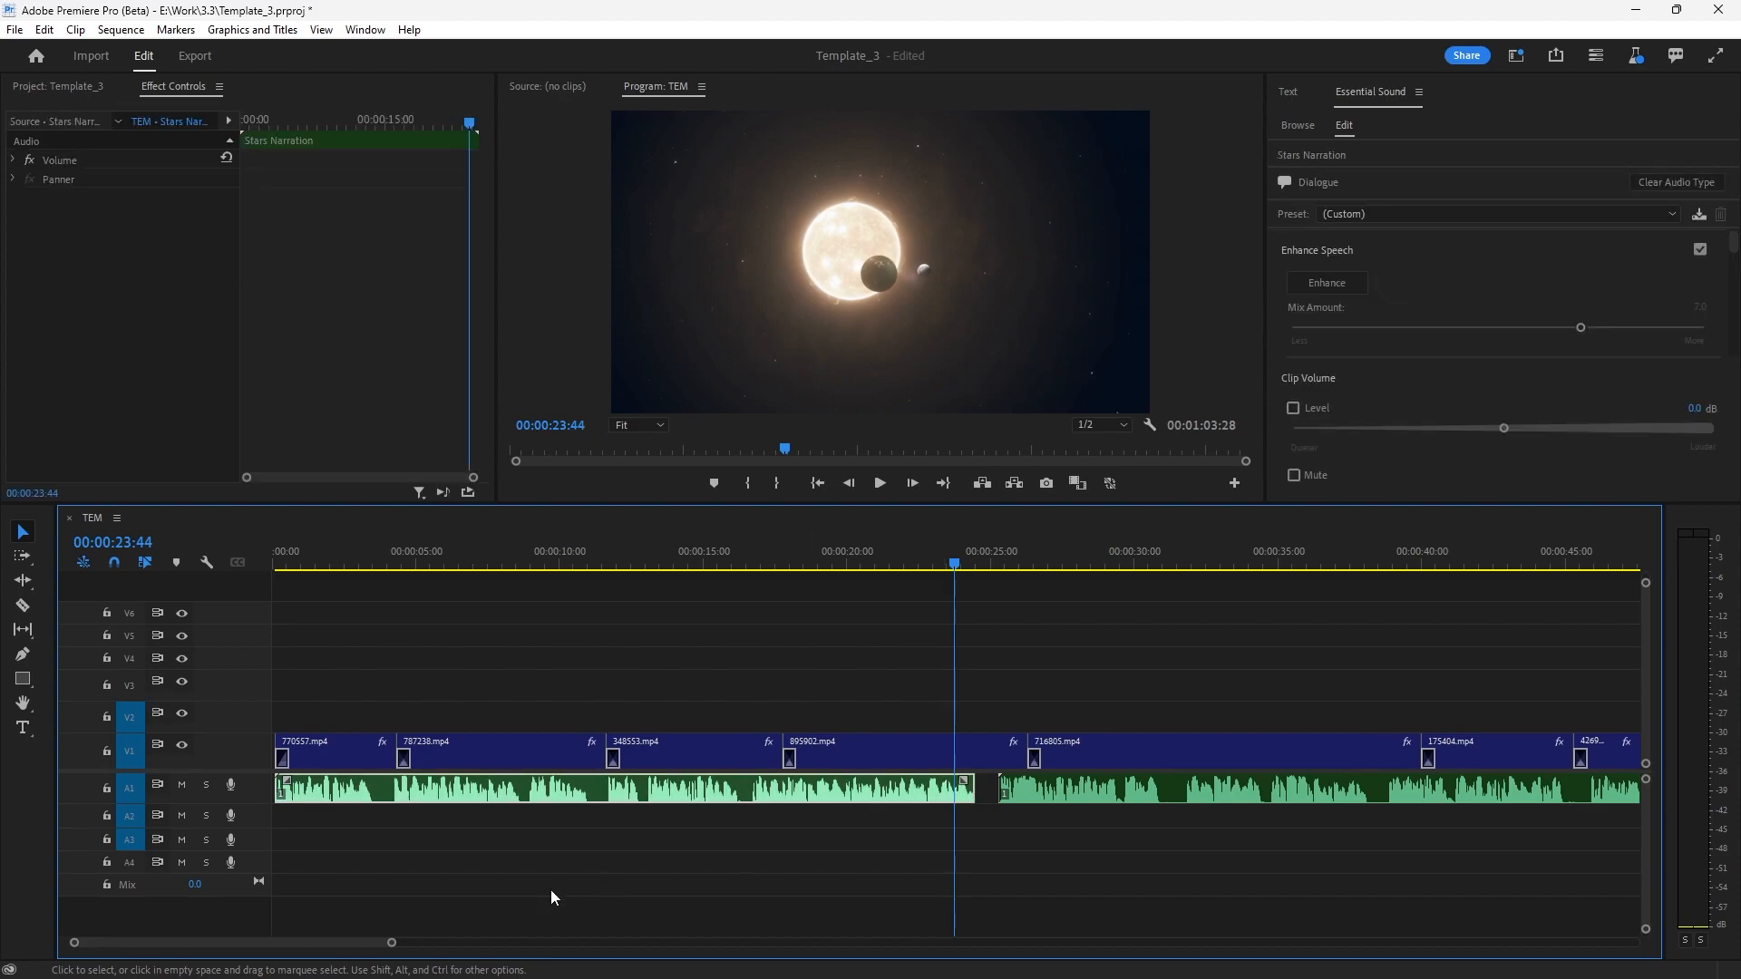
pyautogui.moveTo(392, 943); pyautogui.dragTo(320, 907)
pyautogui.moveTo(248, 809); pyautogui.dragTo(249, 853)
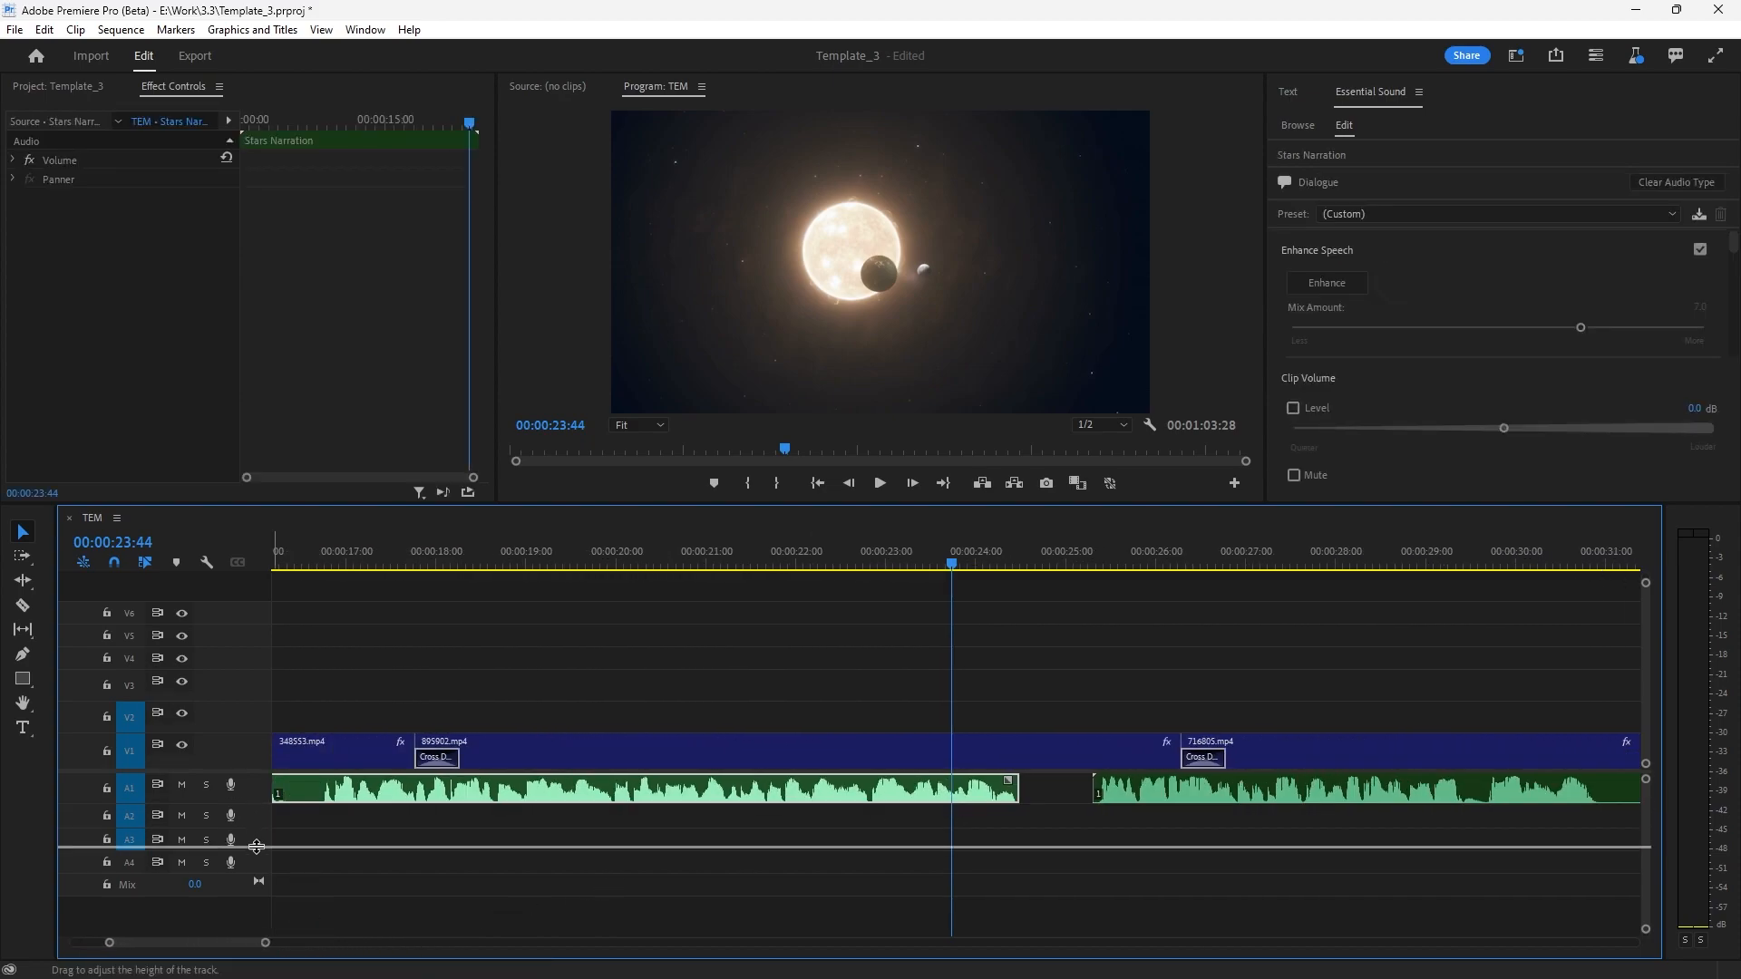
pyautogui.hscroll(5, 890, 651)
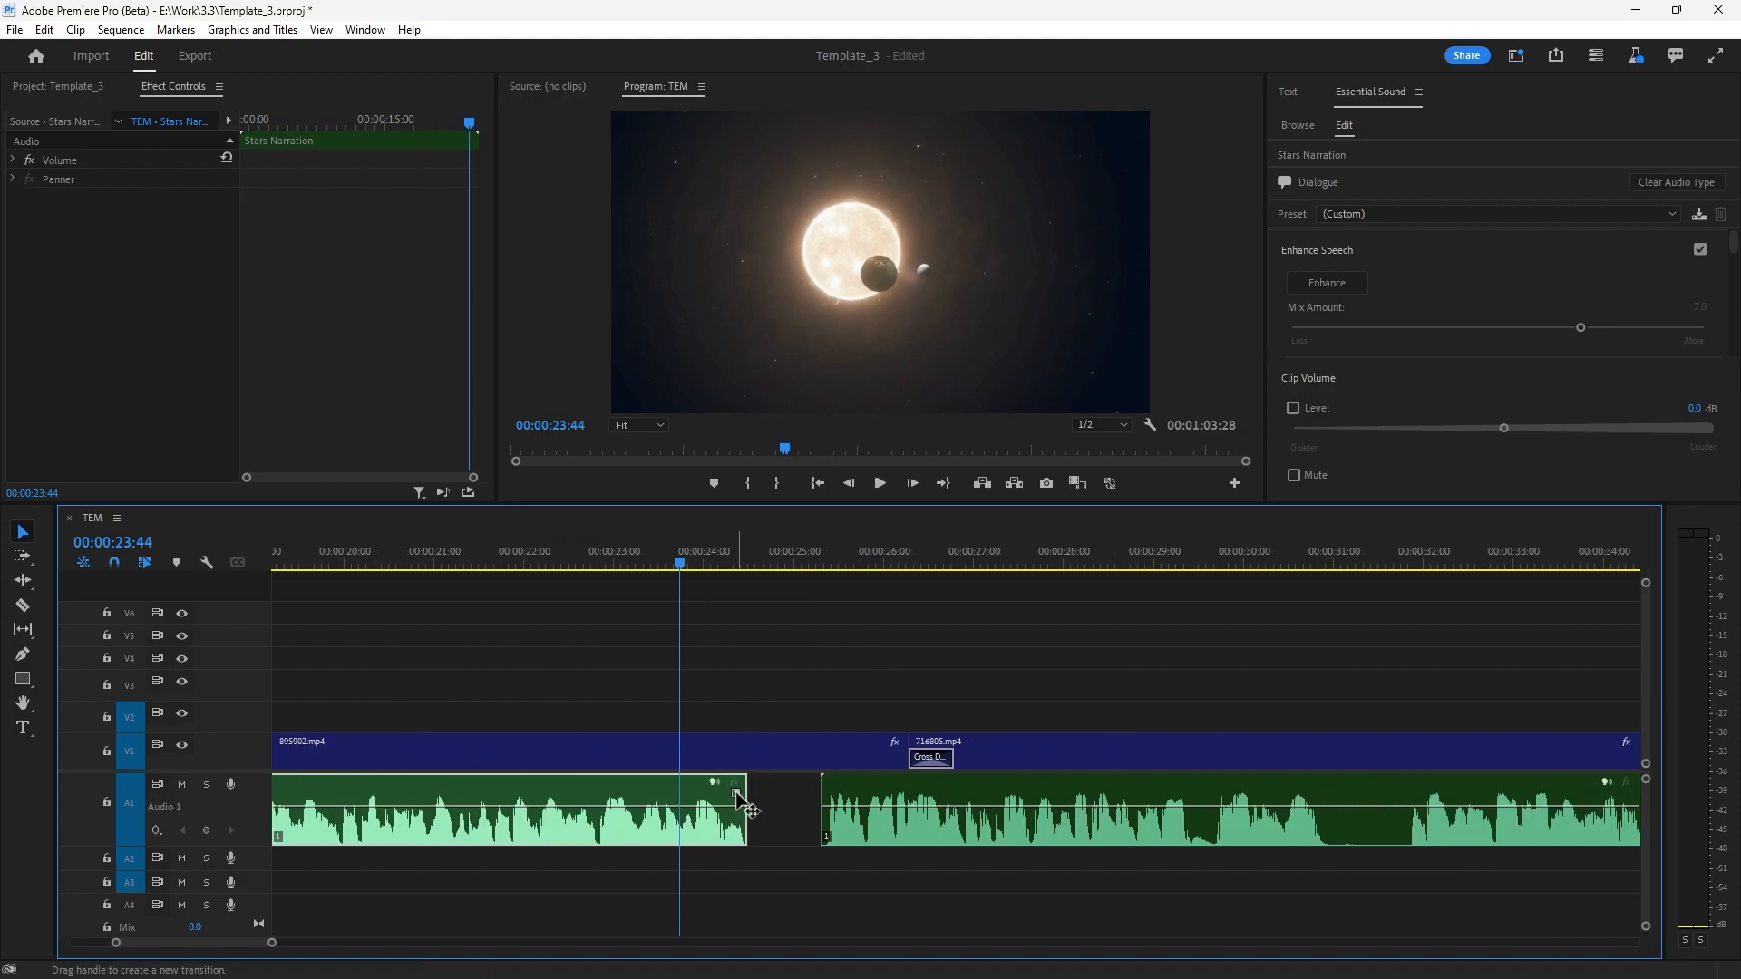
# - Add a fade-out of about 2 seconds to the end of the Stars Narration clip and play it back
pyautogui.moveTo(737, 796); pyautogui.dragTo(578, 810)
pyautogui.click(567, 723)
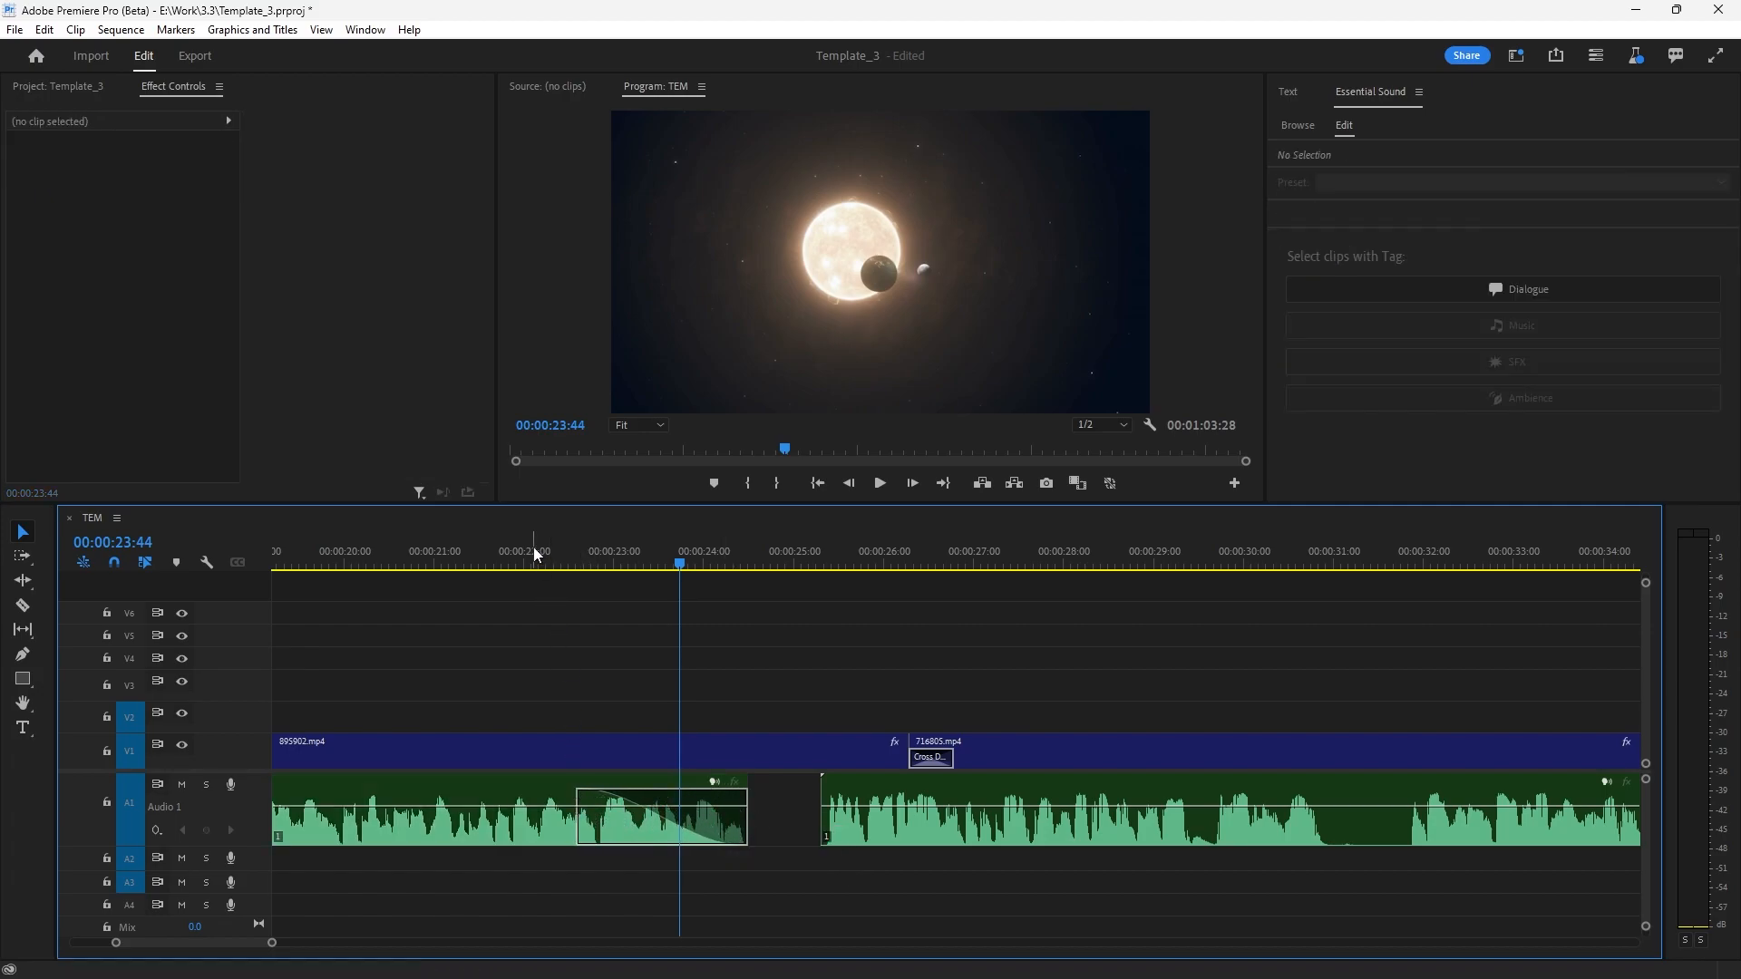
pyautogui.moveTo(553, 565); pyautogui.dragTo(568, 574)
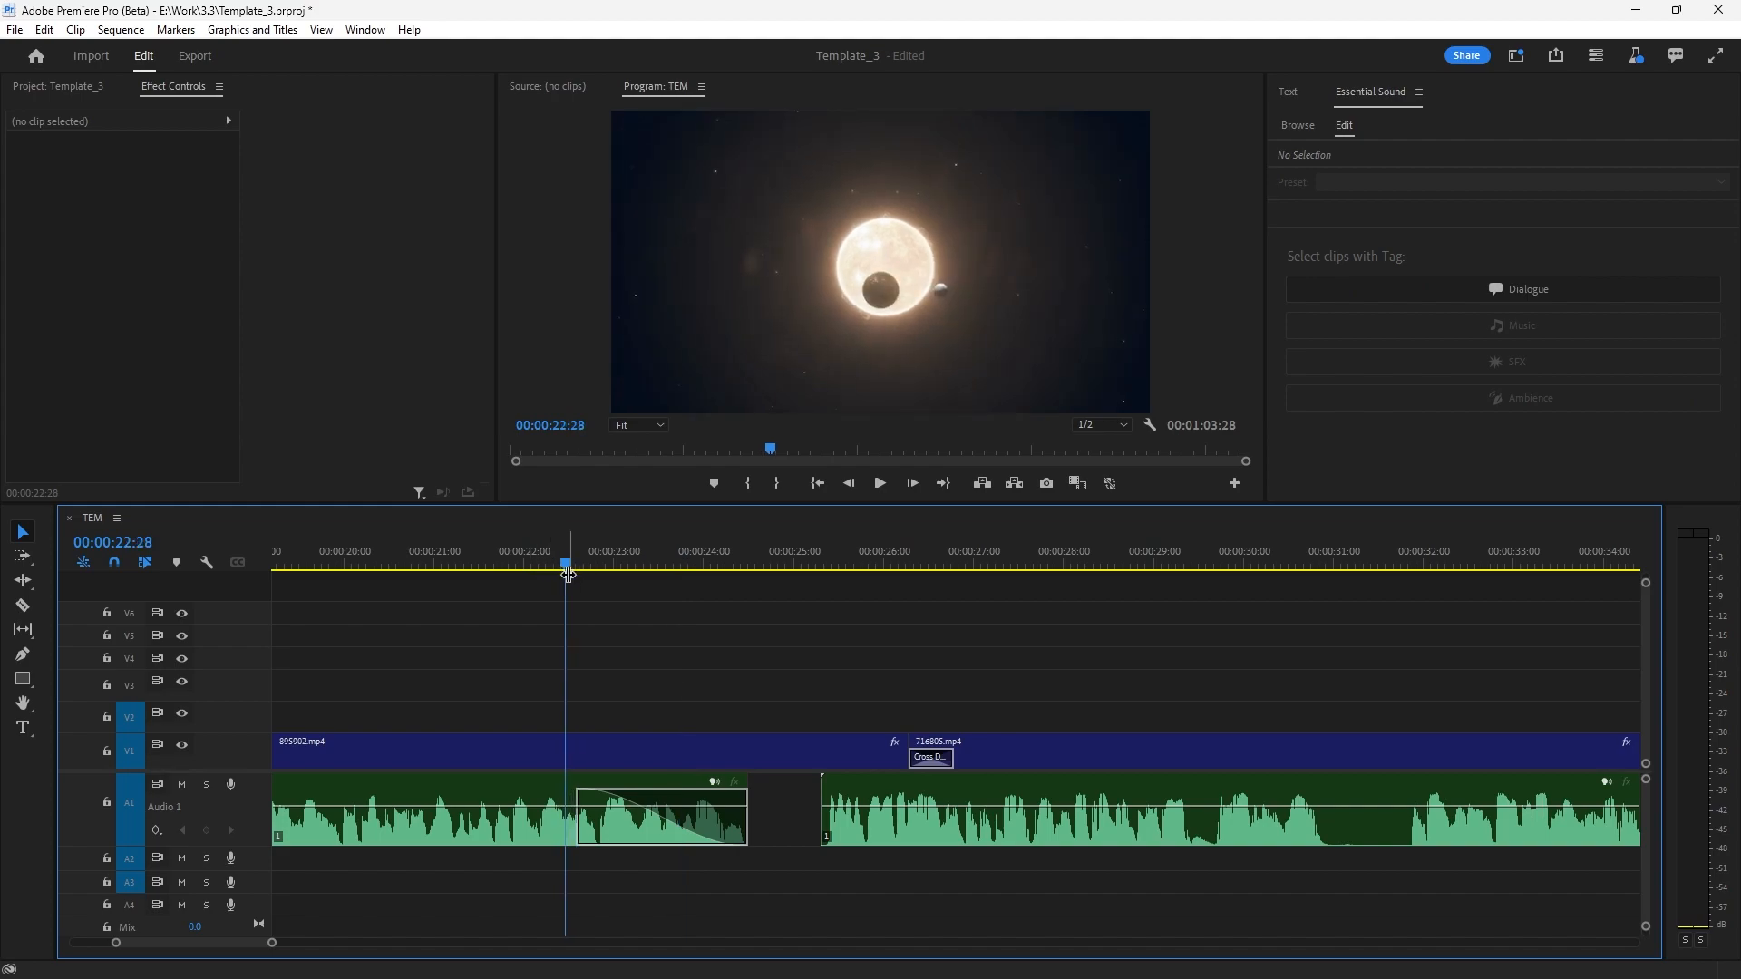
pyautogui.press('space')
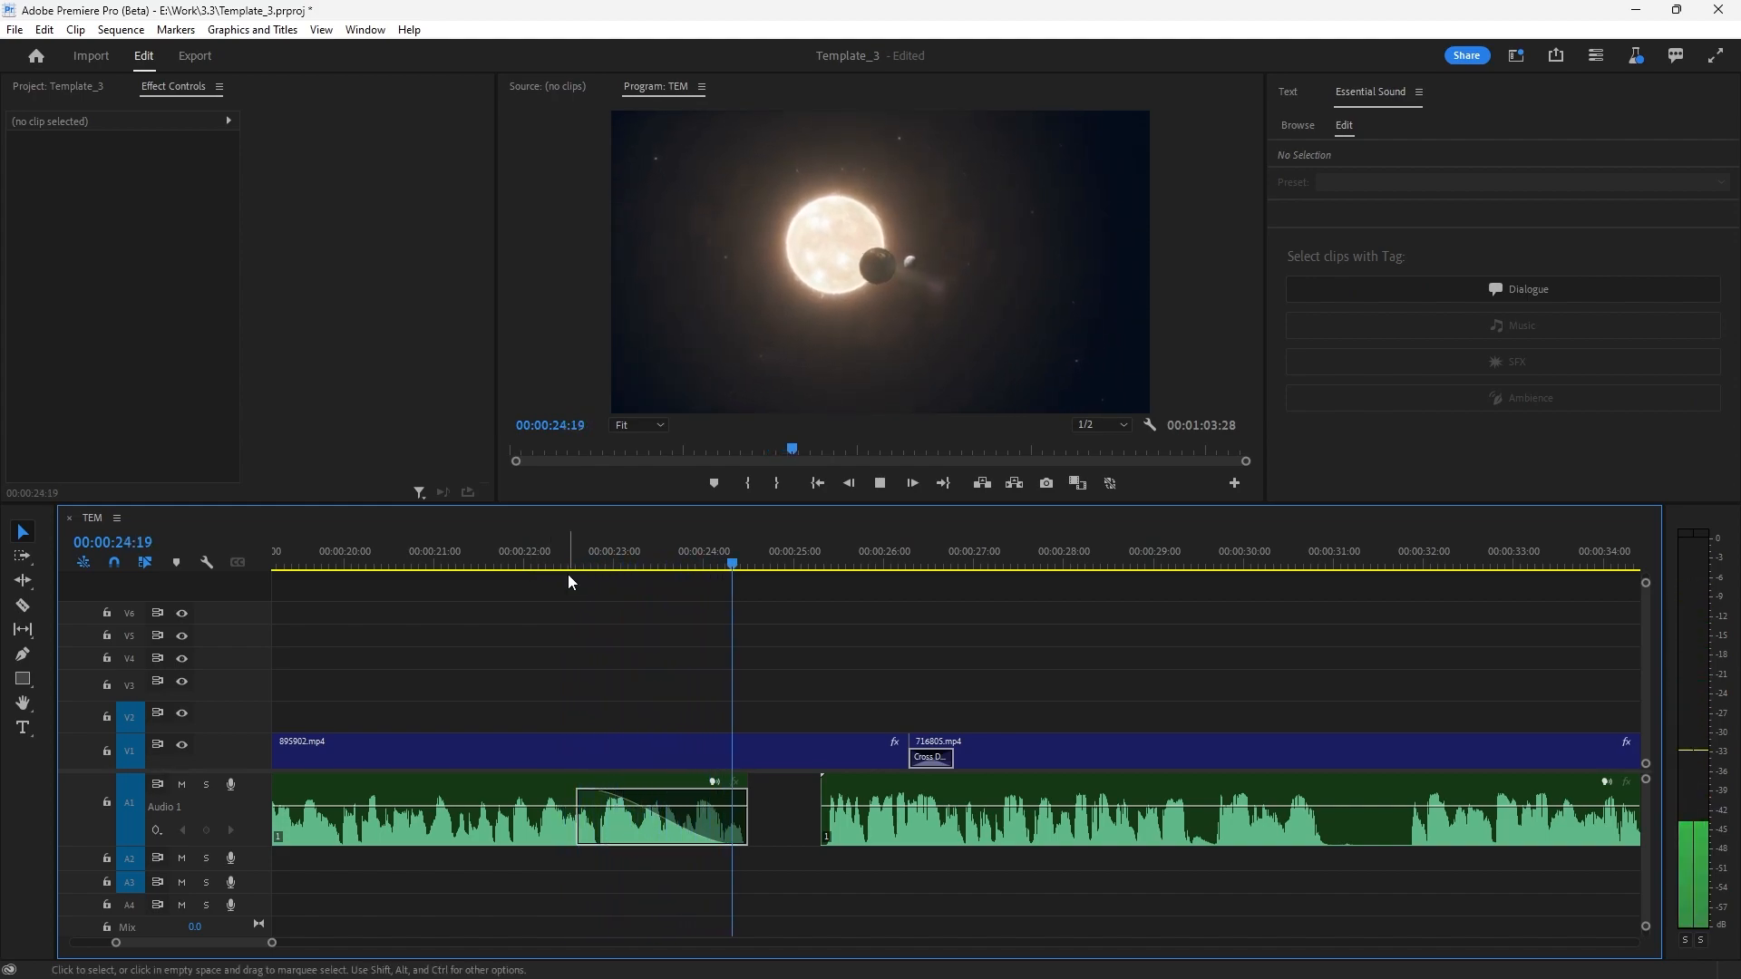
pyautogui.press('space')
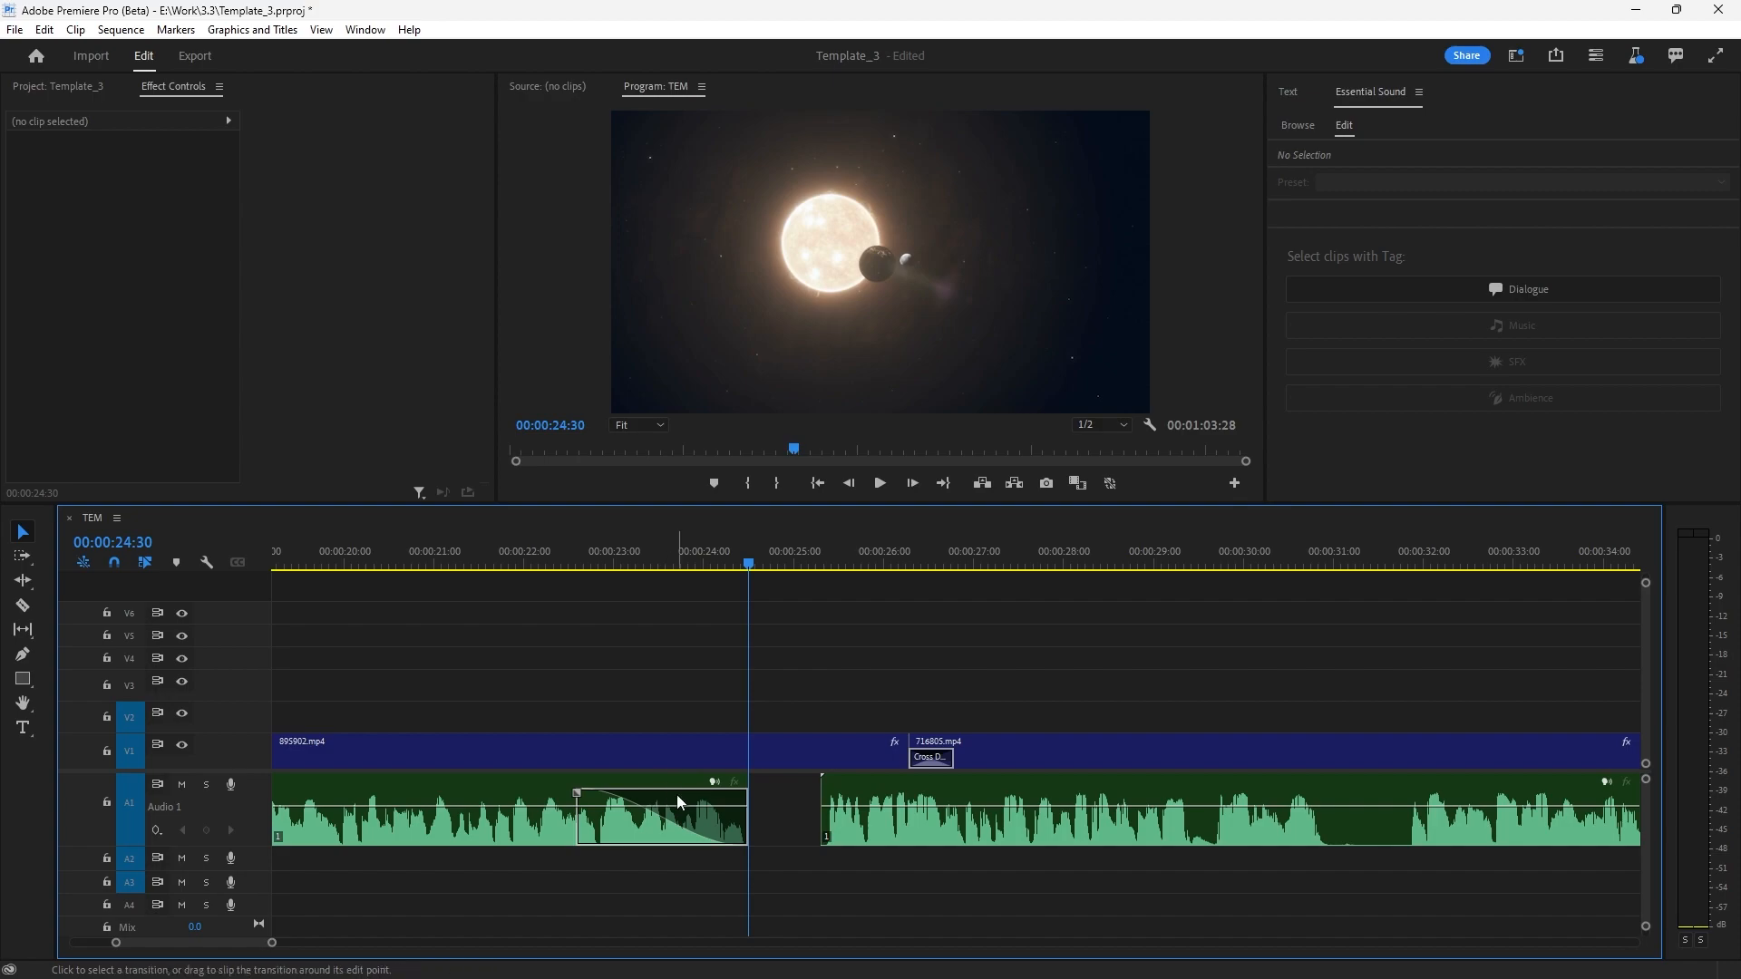
# - Add a fade-in of about 31 frames to the start of the second narration clip and play it back
pyautogui.click(843, 798)
pyautogui.moveTo(834, 793)
pyautogui.mouseDown()
pyautogui.moveTo(940, 796)
pyautogui.moveTo(941, 815)
pyautogui.moveTo(932, 780)
pyautogui.moveTo(861, 776)
pyautogui.moveTo(866, 791)
pyautogui.mouseUp()
pyautogui.click(805, 565)
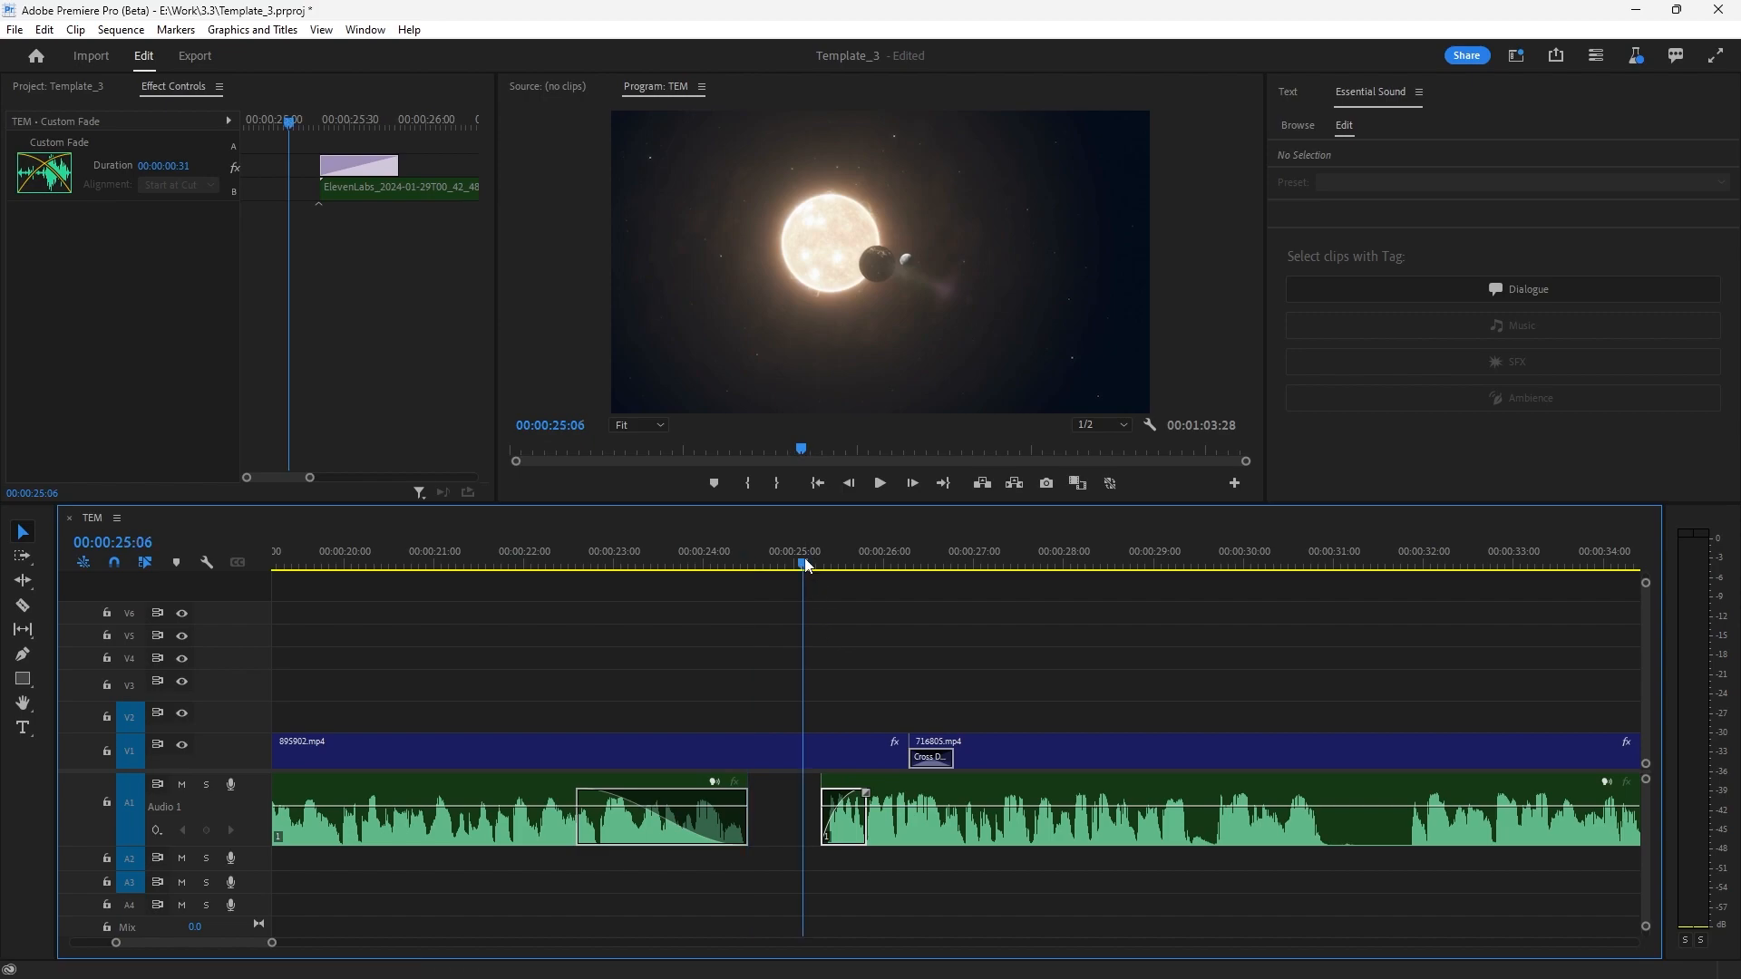
pyautogui.press('space')
pyautogui.press('space')
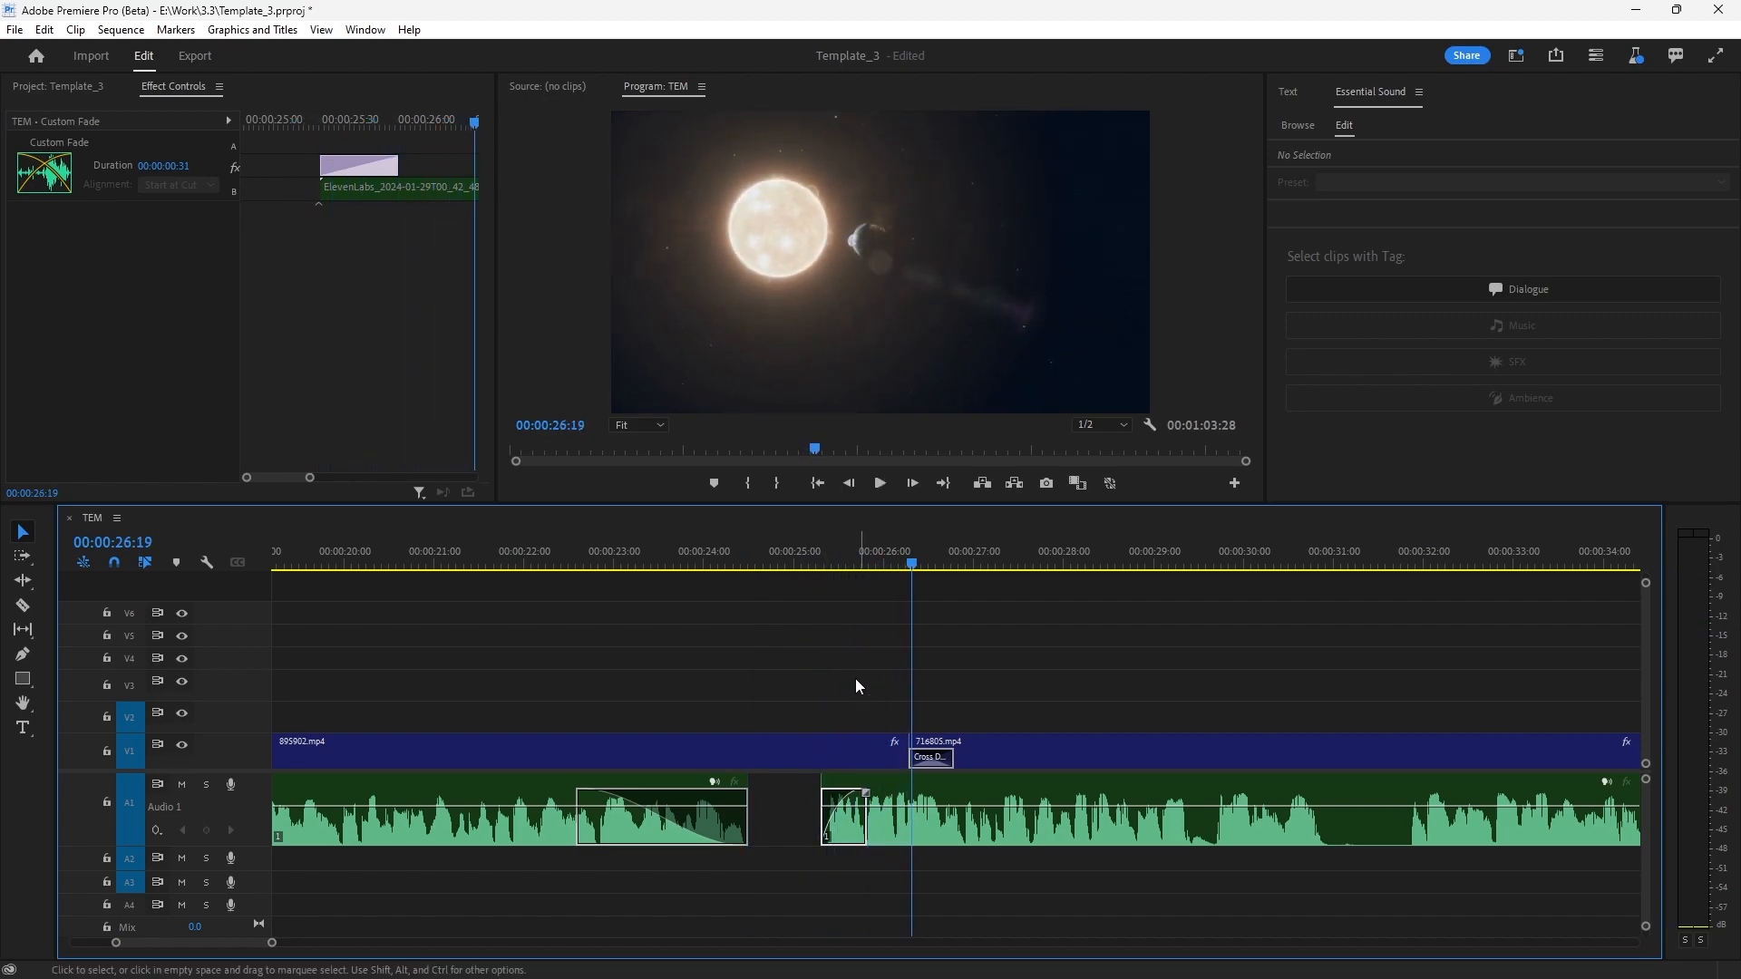
# - Split the second narration clip at 00:00:28:27 with the Razor tool and return to the Selection tool
pyautogui.scroll(-3, 903, 688)
pyautogui.press('space')
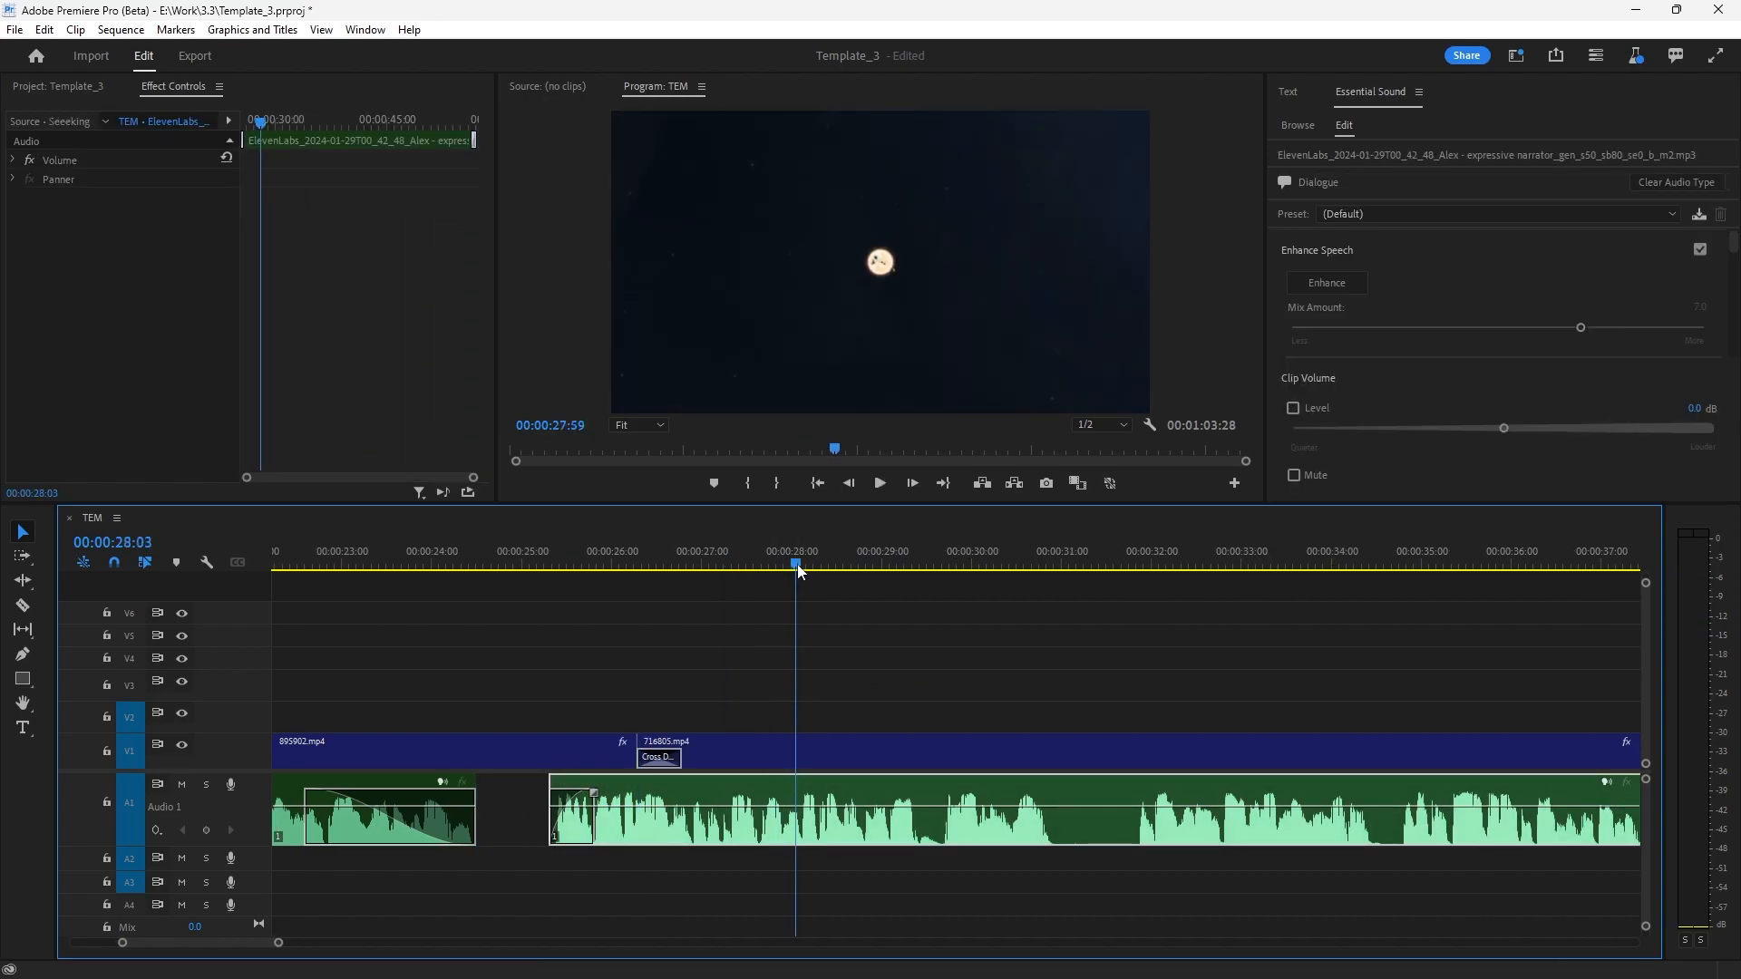
pyautogui.click(23, 605)
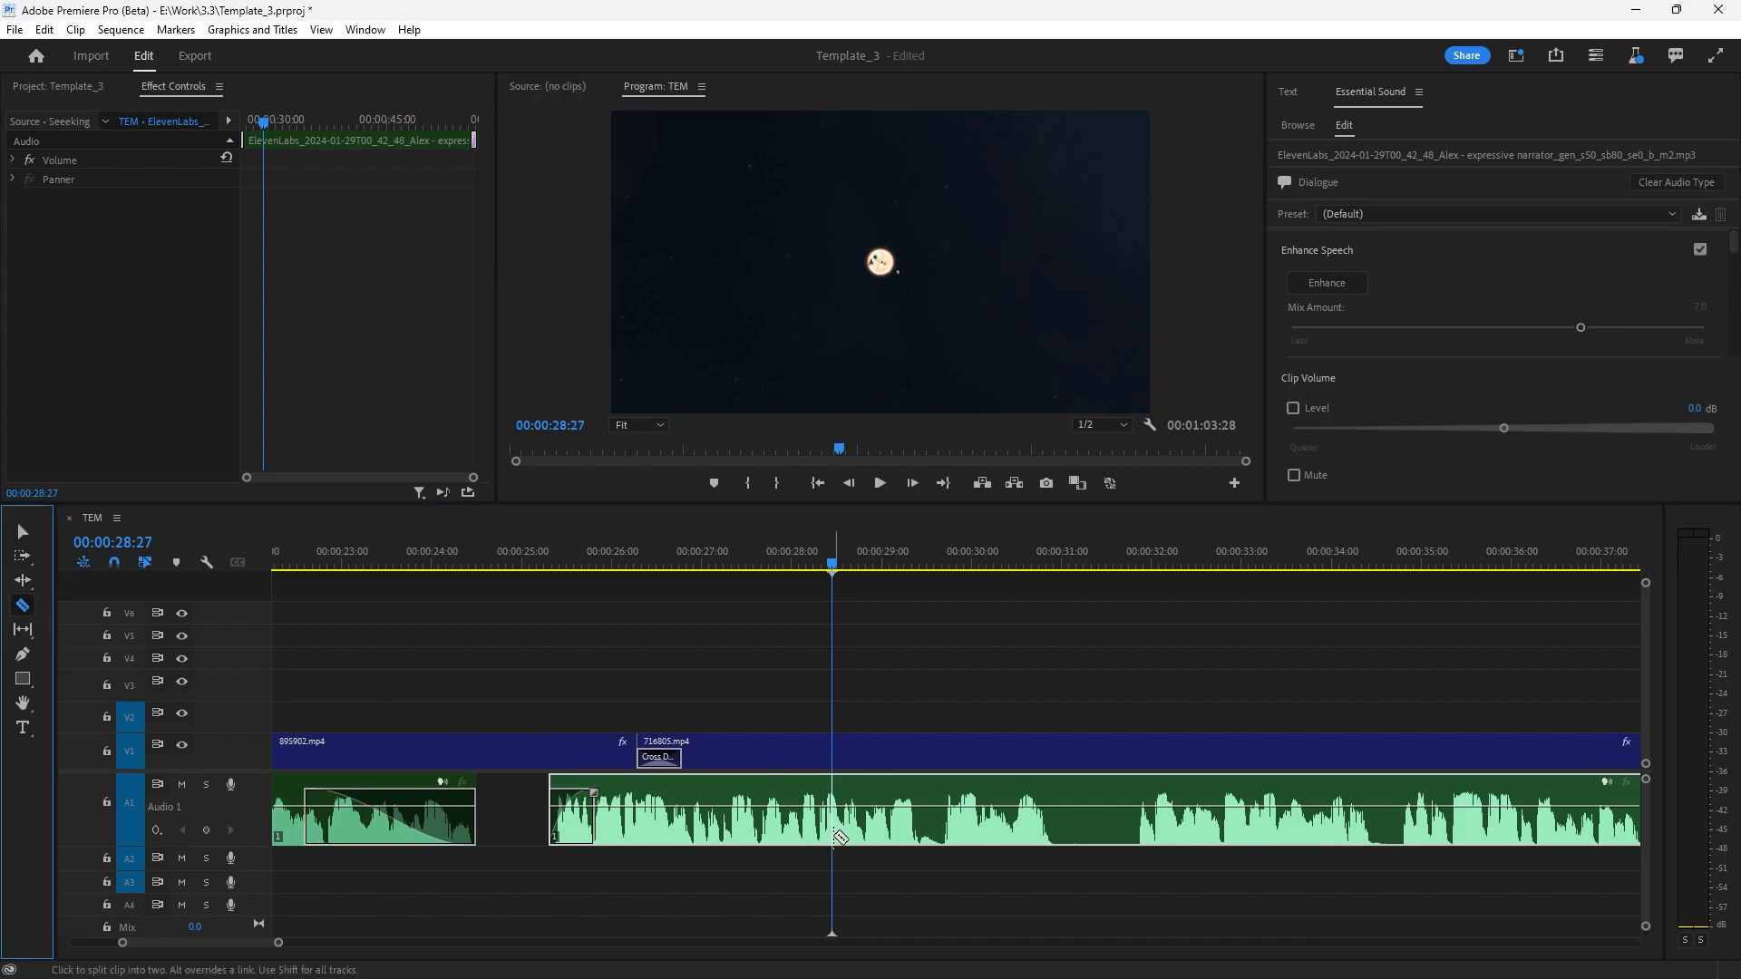
pyautogui.click(832, 809)
pyautogui.press('v')
pyautogui.click(912, 683)
# - Apply the default audio transition to the cut at 00:00:28:27 in the second narration clip
pyautogui.scroll(2, 893, 725)
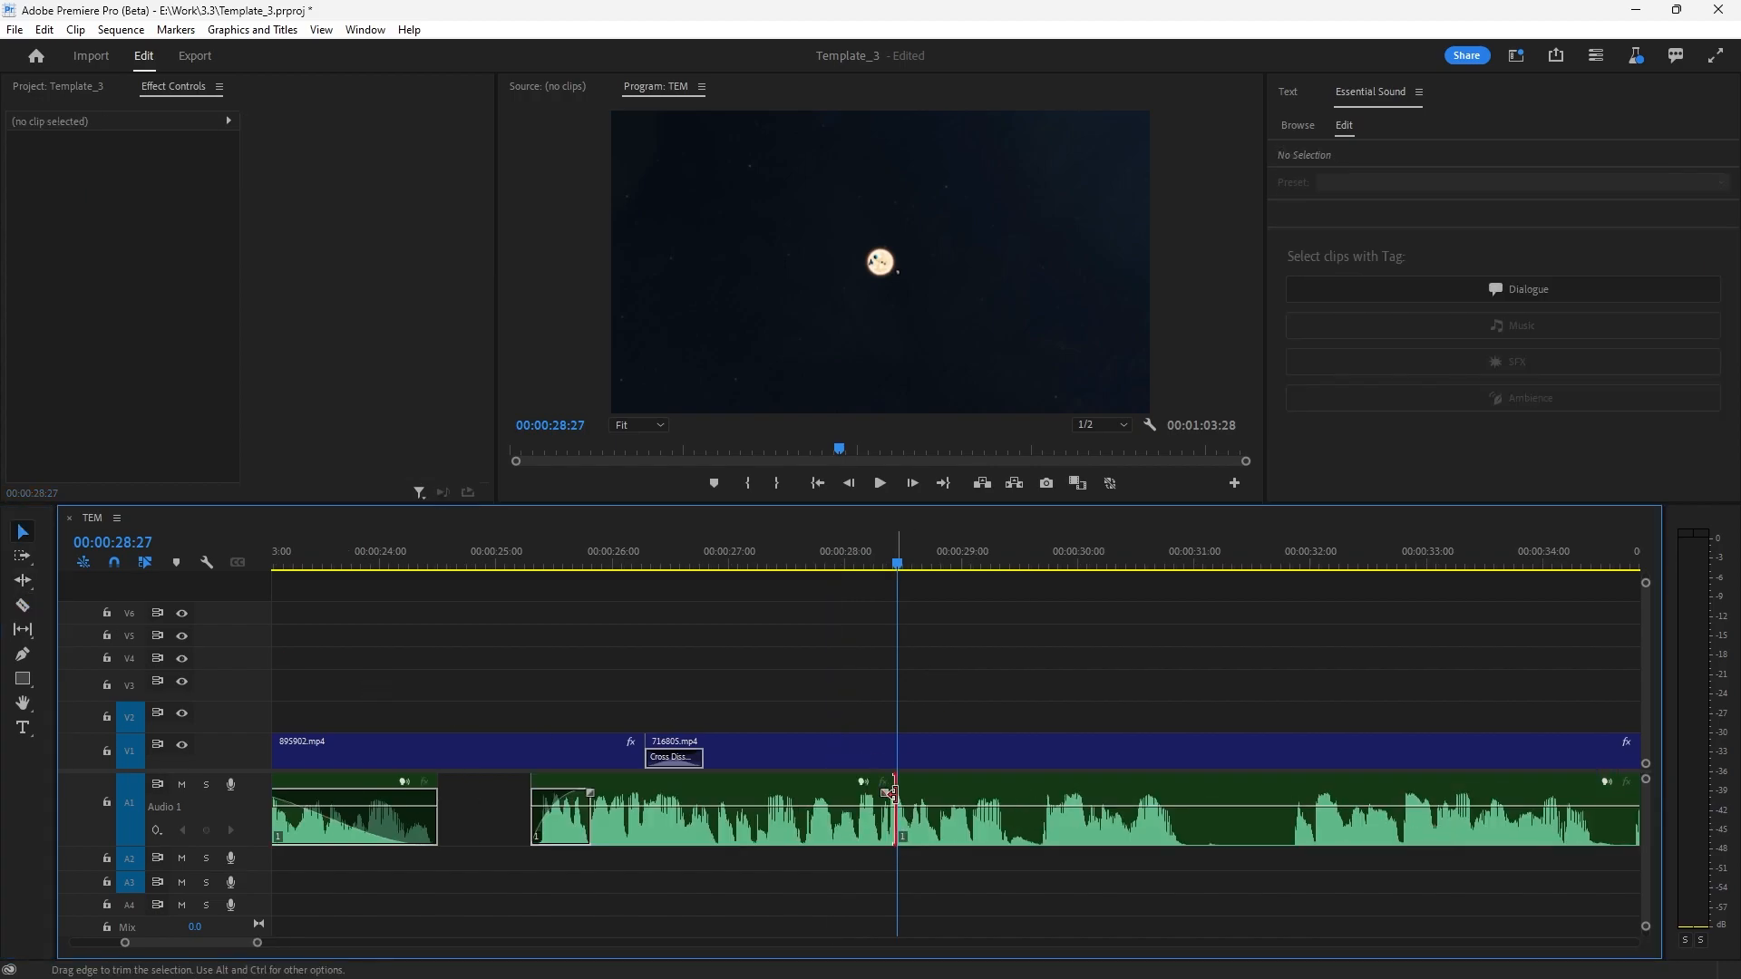
pyautogui.hotkey('ctrl', 'shift', 'd')
pyautogui.click(787, 812)
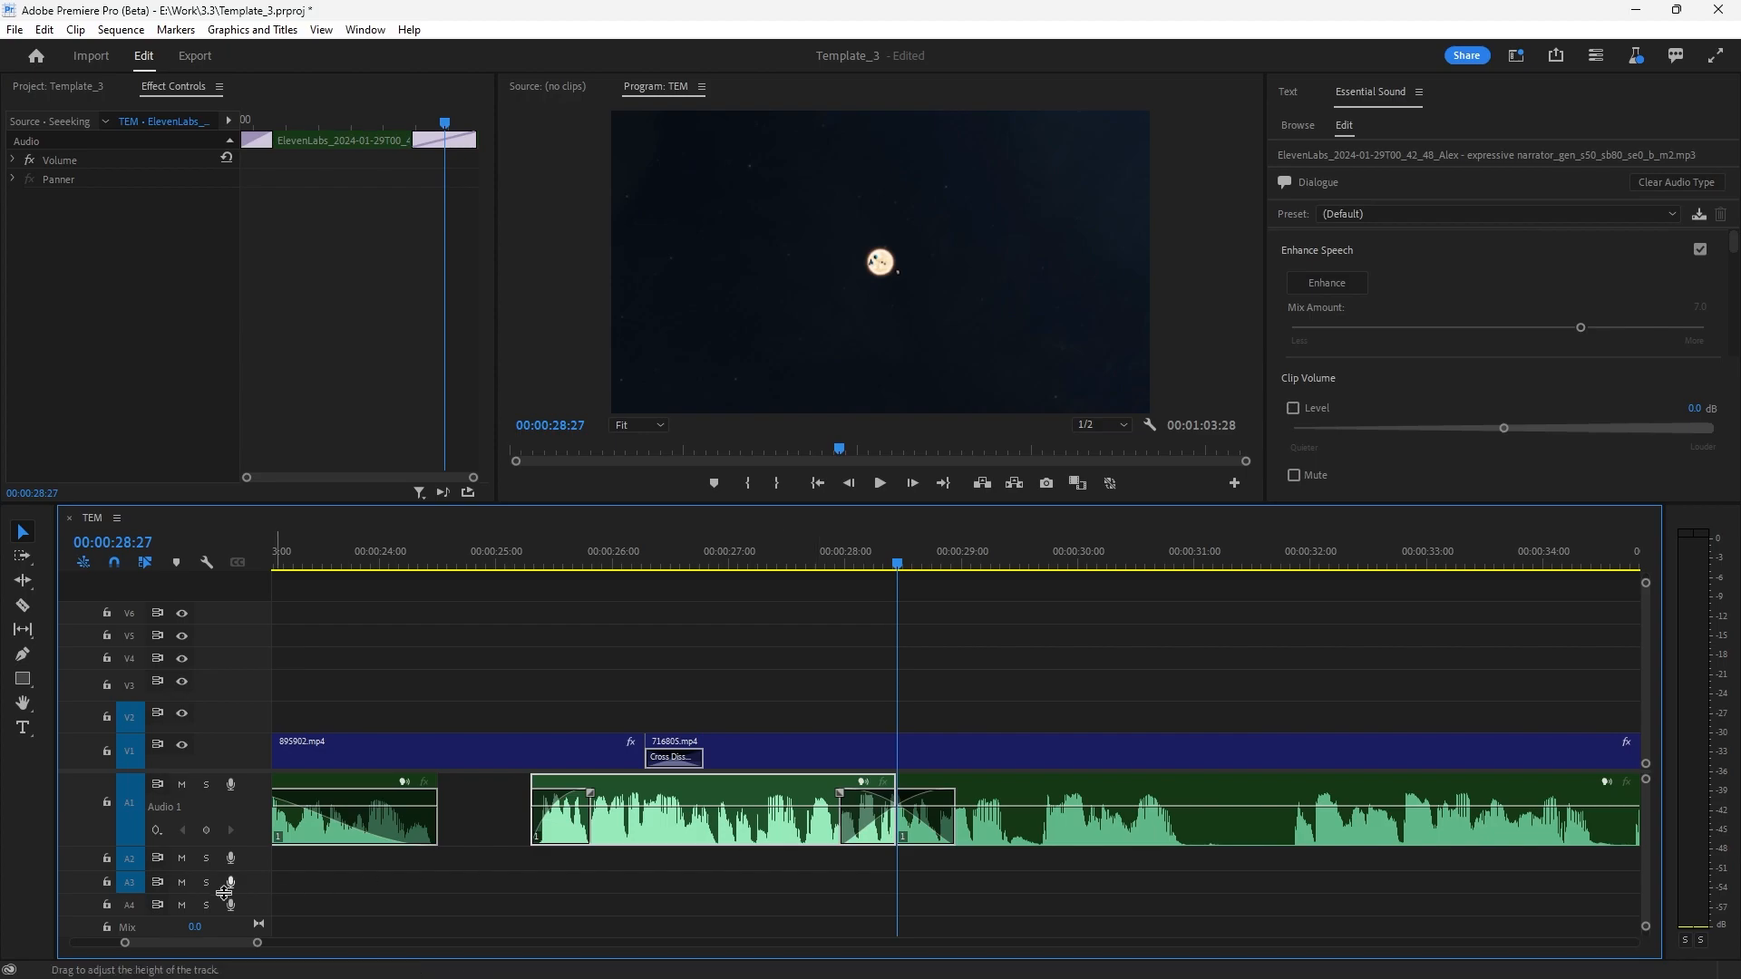
pyautogui.scroll(3, 839, 803)
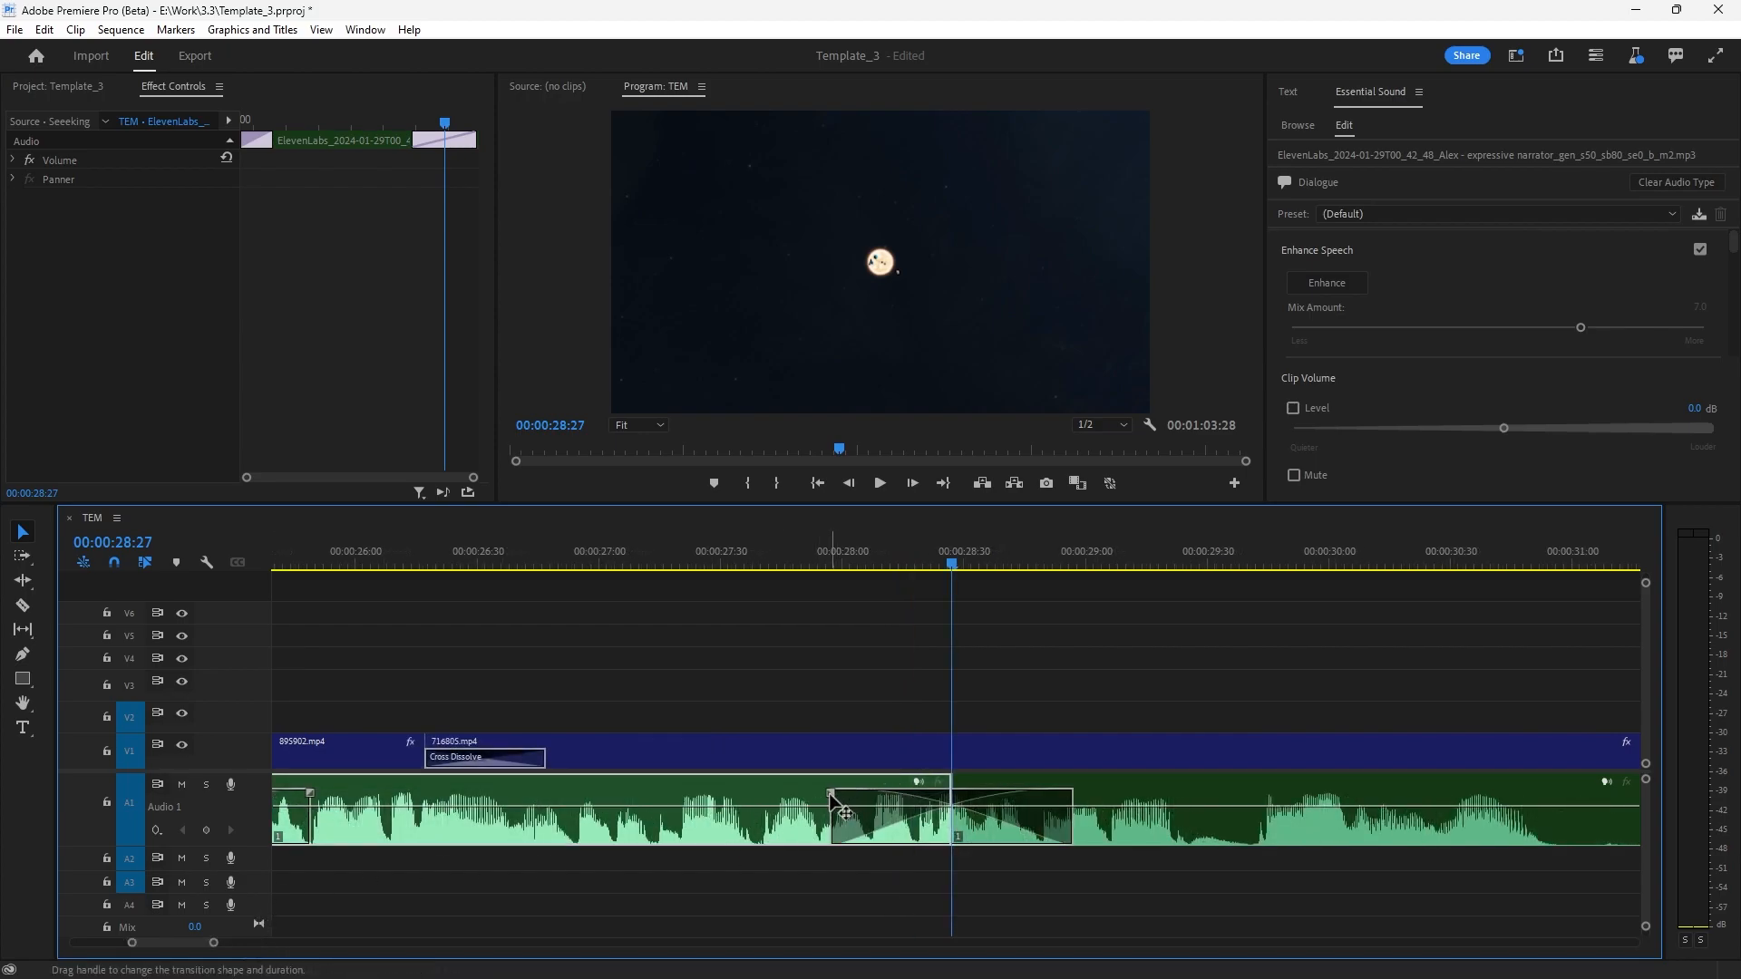
# - Lengthen the crossfade at the narration cut to about 00:00:01:32 and play back the result
pyautogui.click(830, 795)
pyautogui.moveTo(844, 814); pyautogui.dragTo(780, 813)
pyautogui.click(721, 569)
pyautogui.press('space')
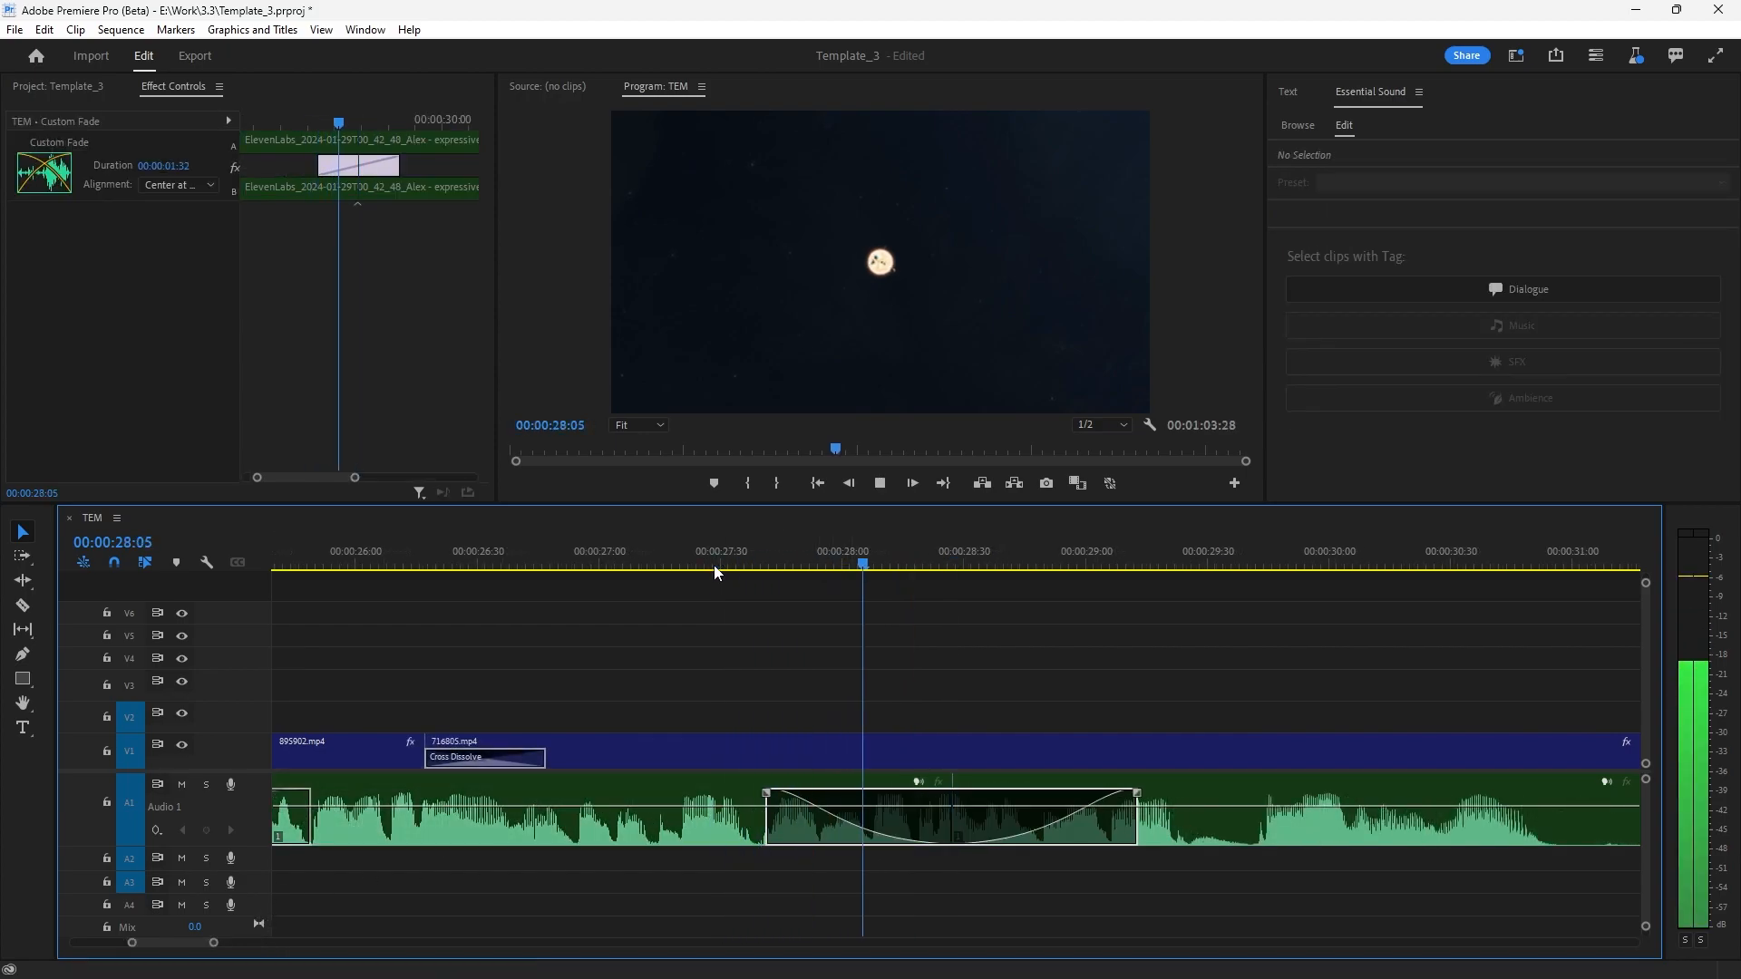
pyautogui.moveTo(780, 566); pyautogui.dragTo(1114, 569)
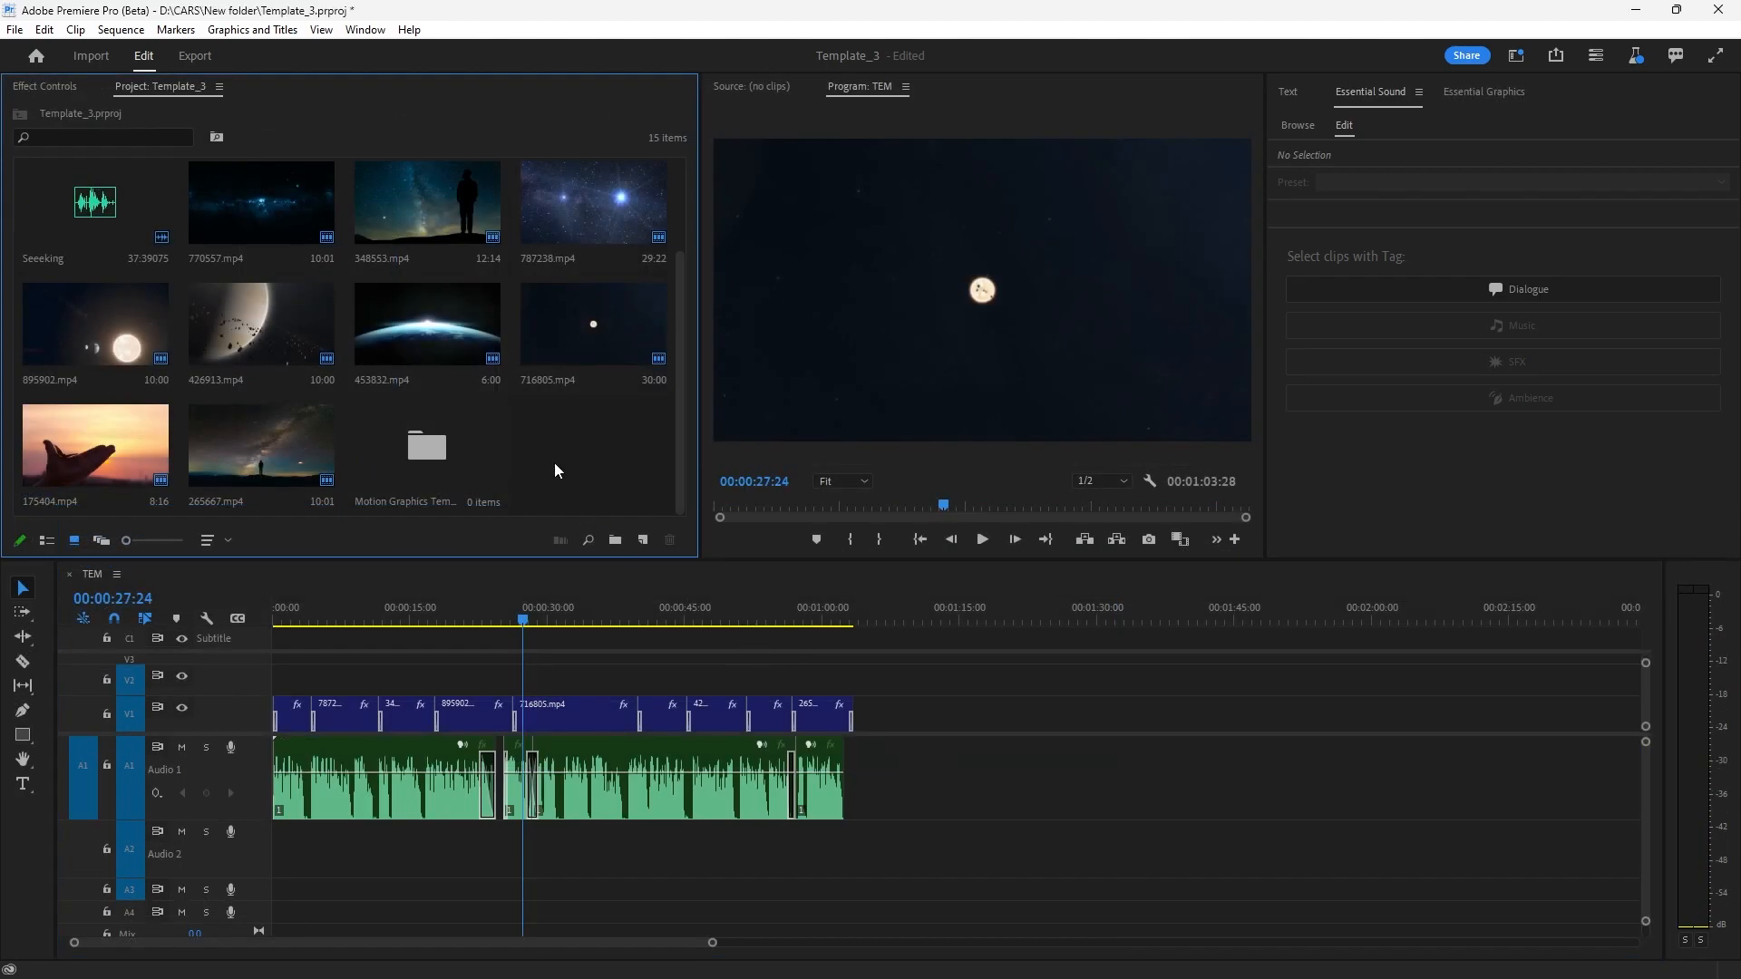
# - Place the Calm and Hopeful music clip on track Audio 2 at the start of the sequence
pyautogui.scroll(2, 684, 442)
pyautogui.click(591, 215)
pyautogui.moveTo(645, 330); pyautogui.dragTo(272, 853)
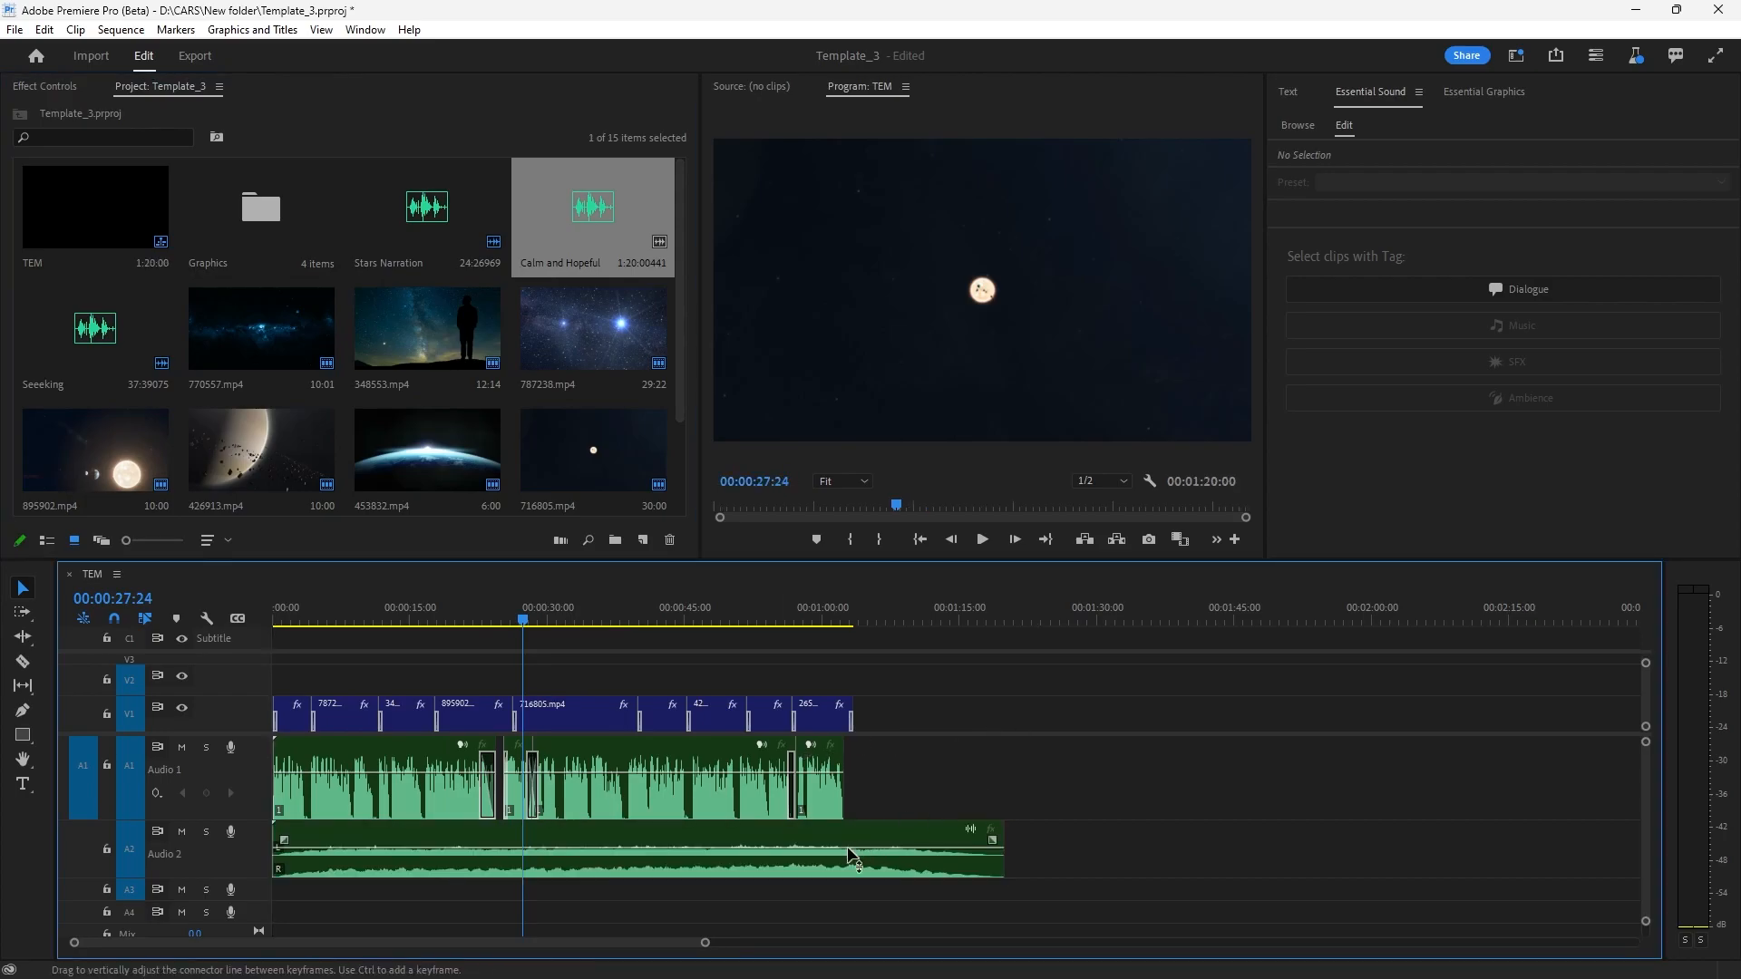
# - Mute Audio 1 to play the music alone and assign the Music audio type to the Calm and Hopeful clip
pyautogui.click(790, 869)
pyautogui.click(182, 747)
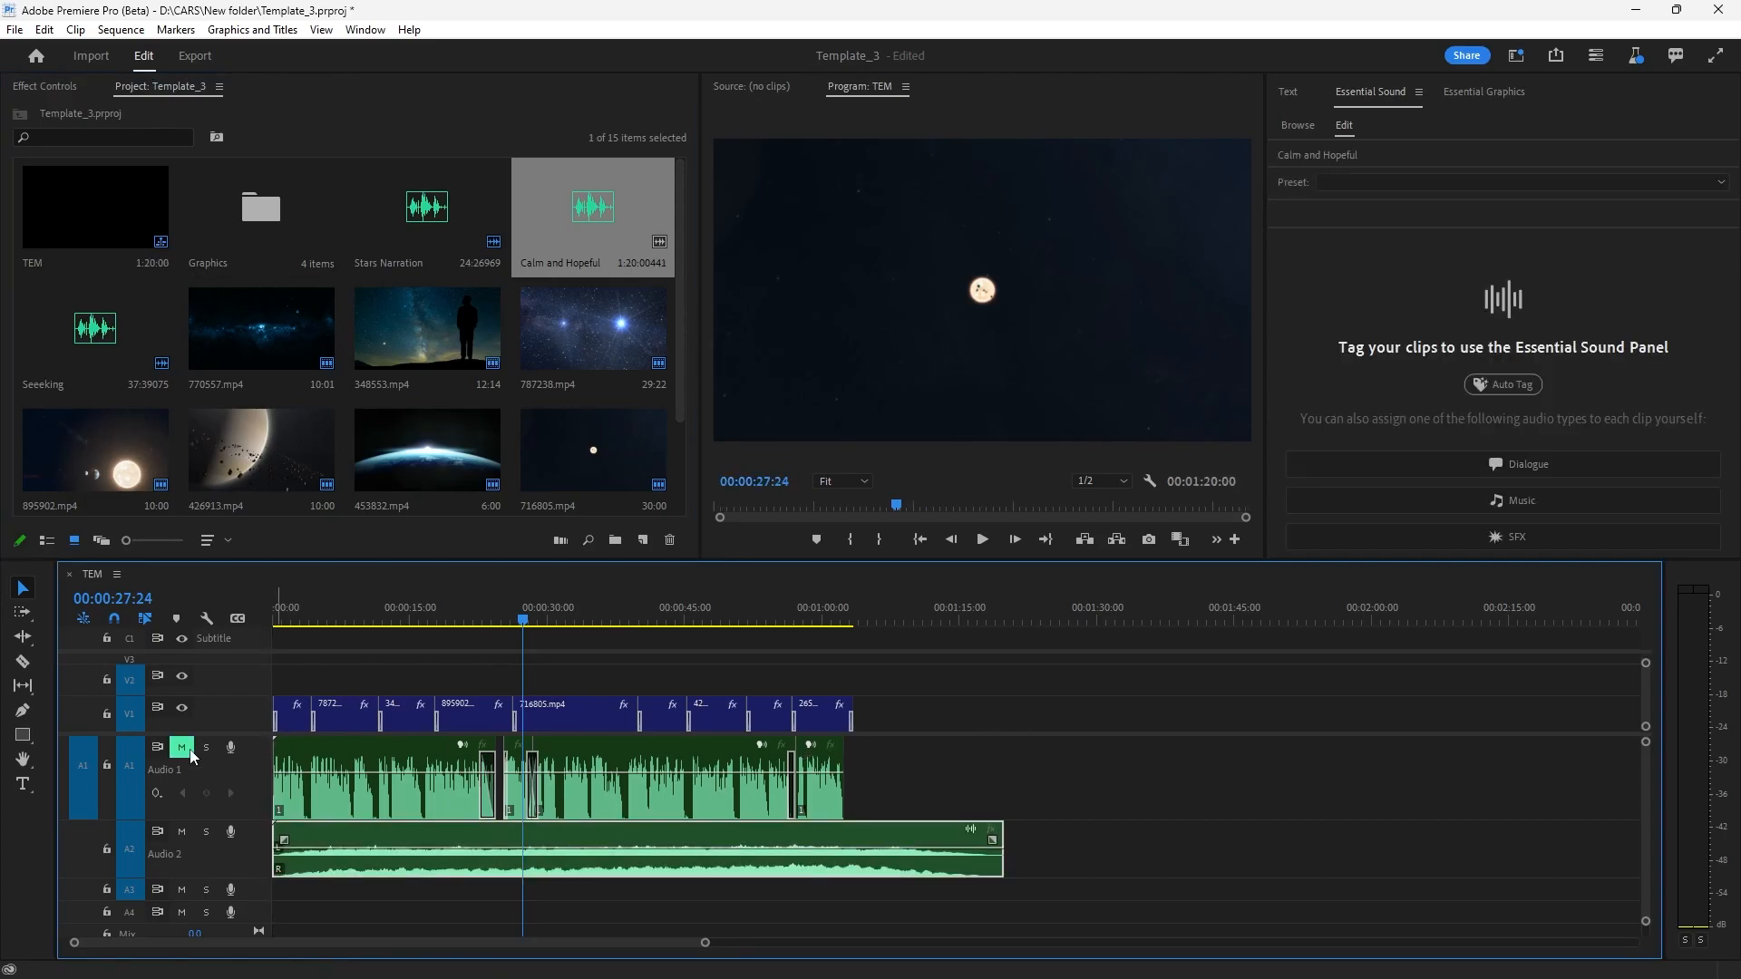
pyautogui.press('space')
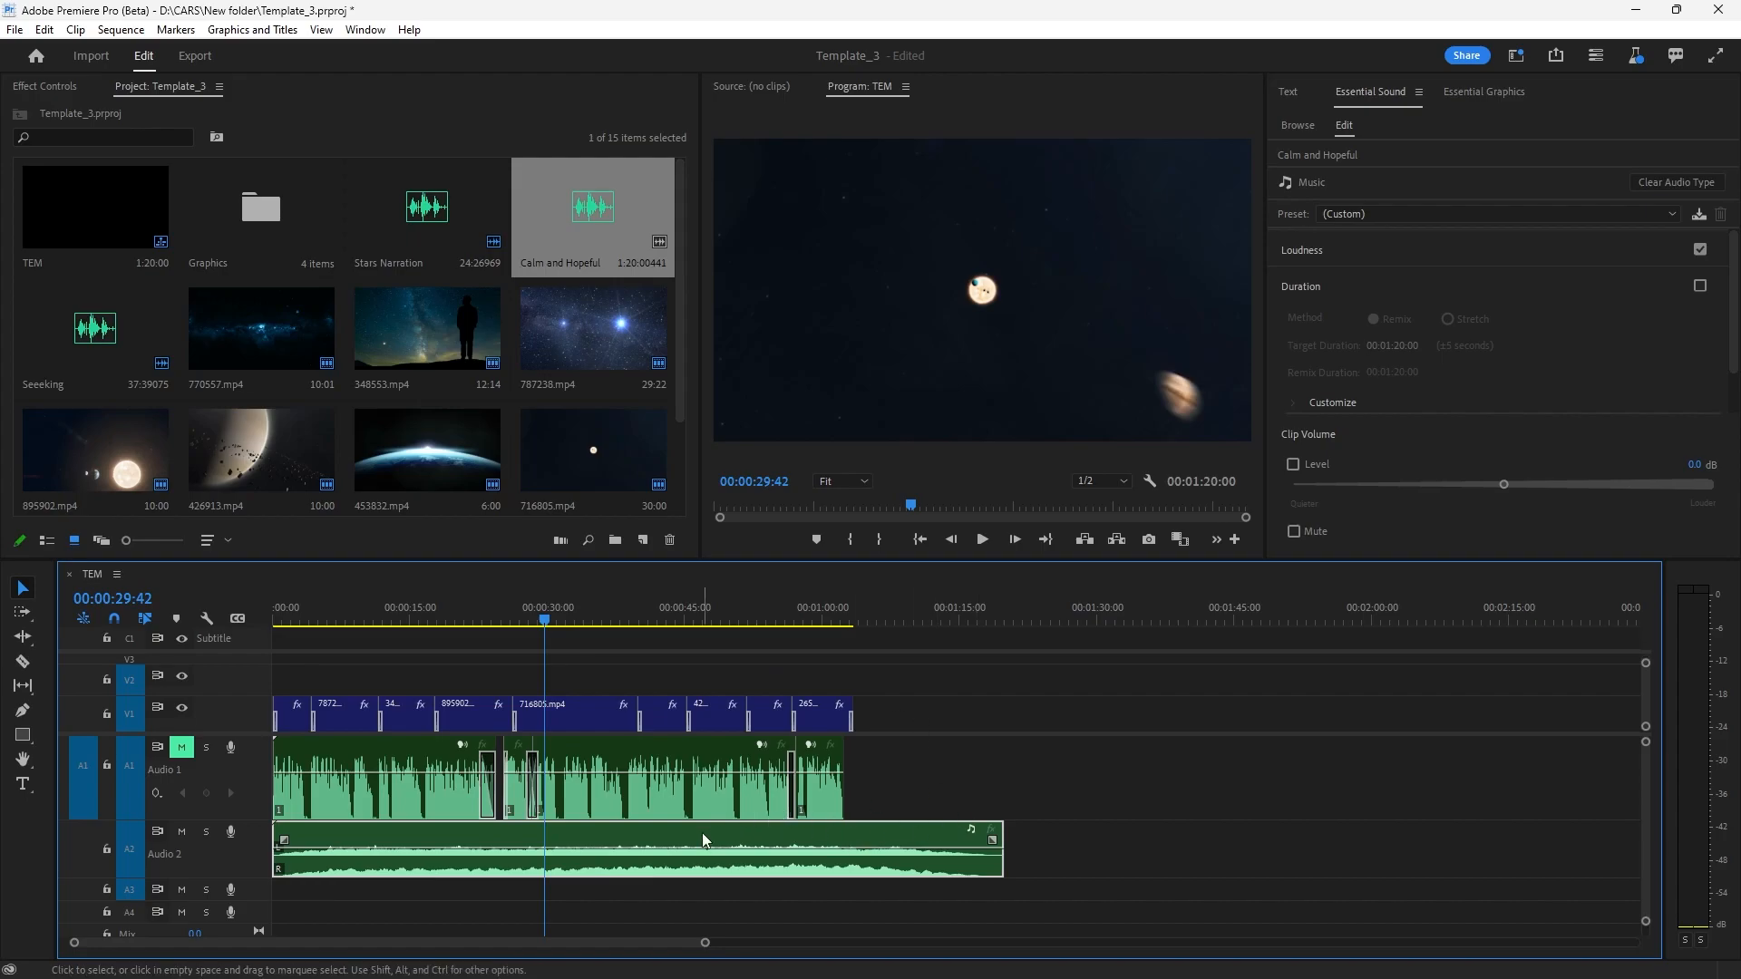
# - Set the audio gain of the Calm and Hopeful clip to -25 dB
pyautogui.moveTo(704, 942); pyautogui.dragTo(551, 909)
pyautogui.press('g')
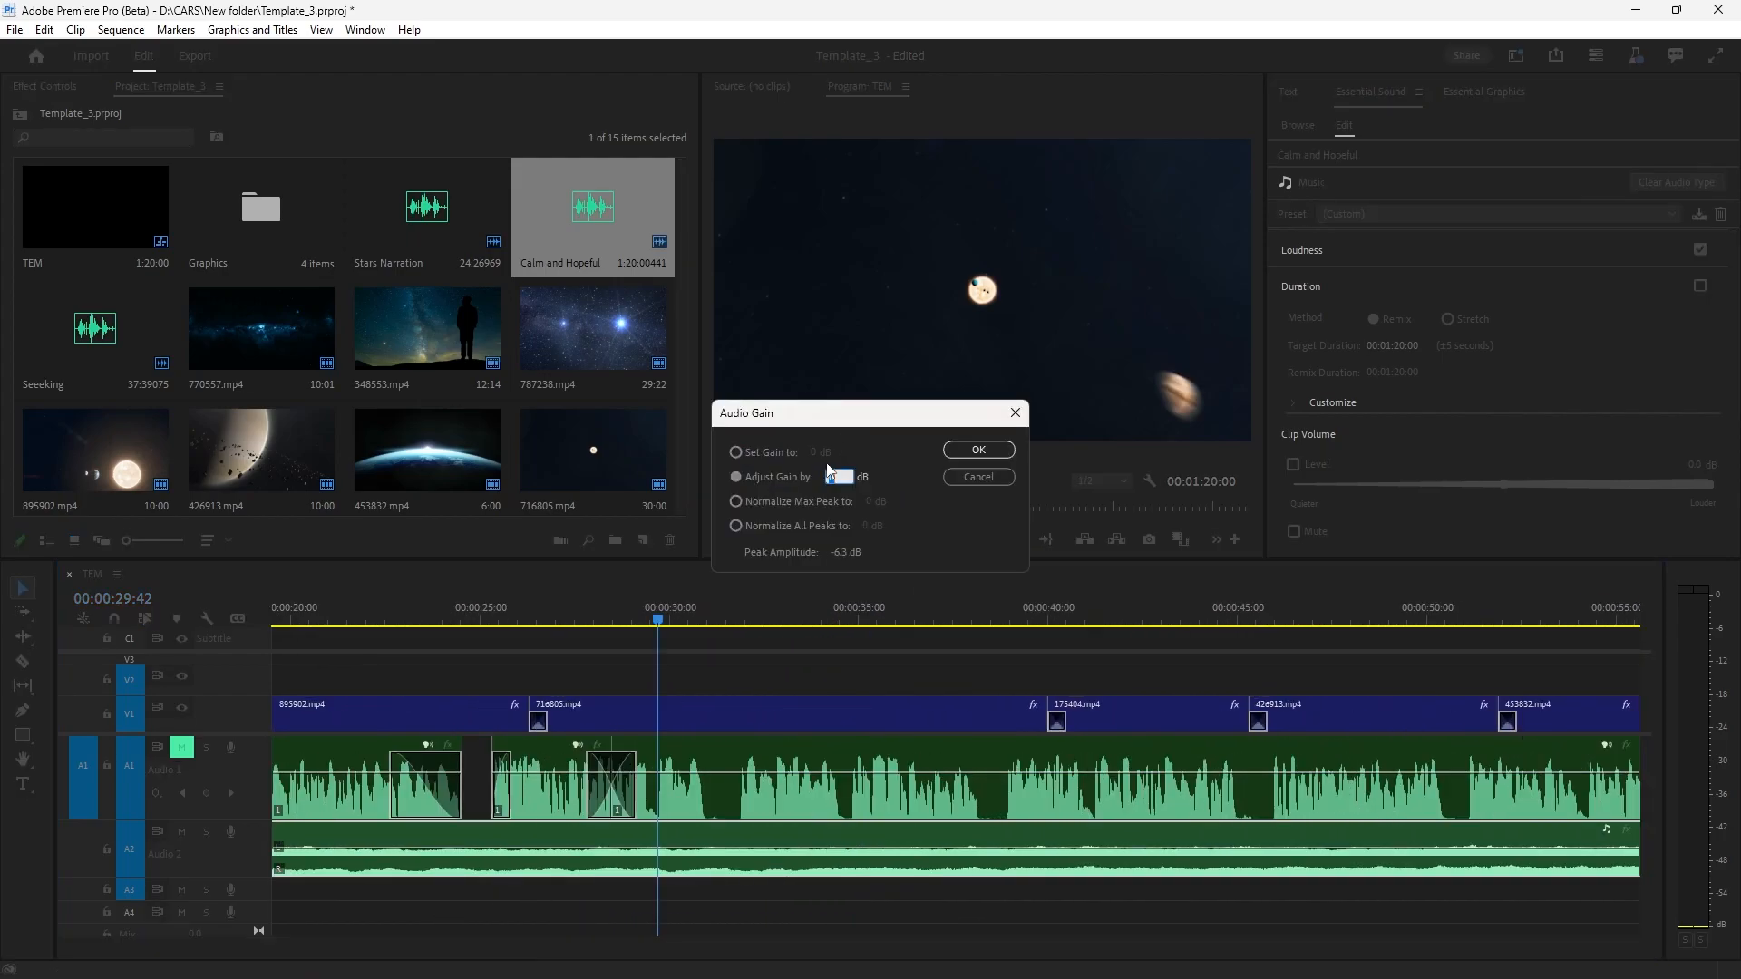
pyautogui.click(817, 451)
pyautogui.write('-25')
pyautogui.press('Return')
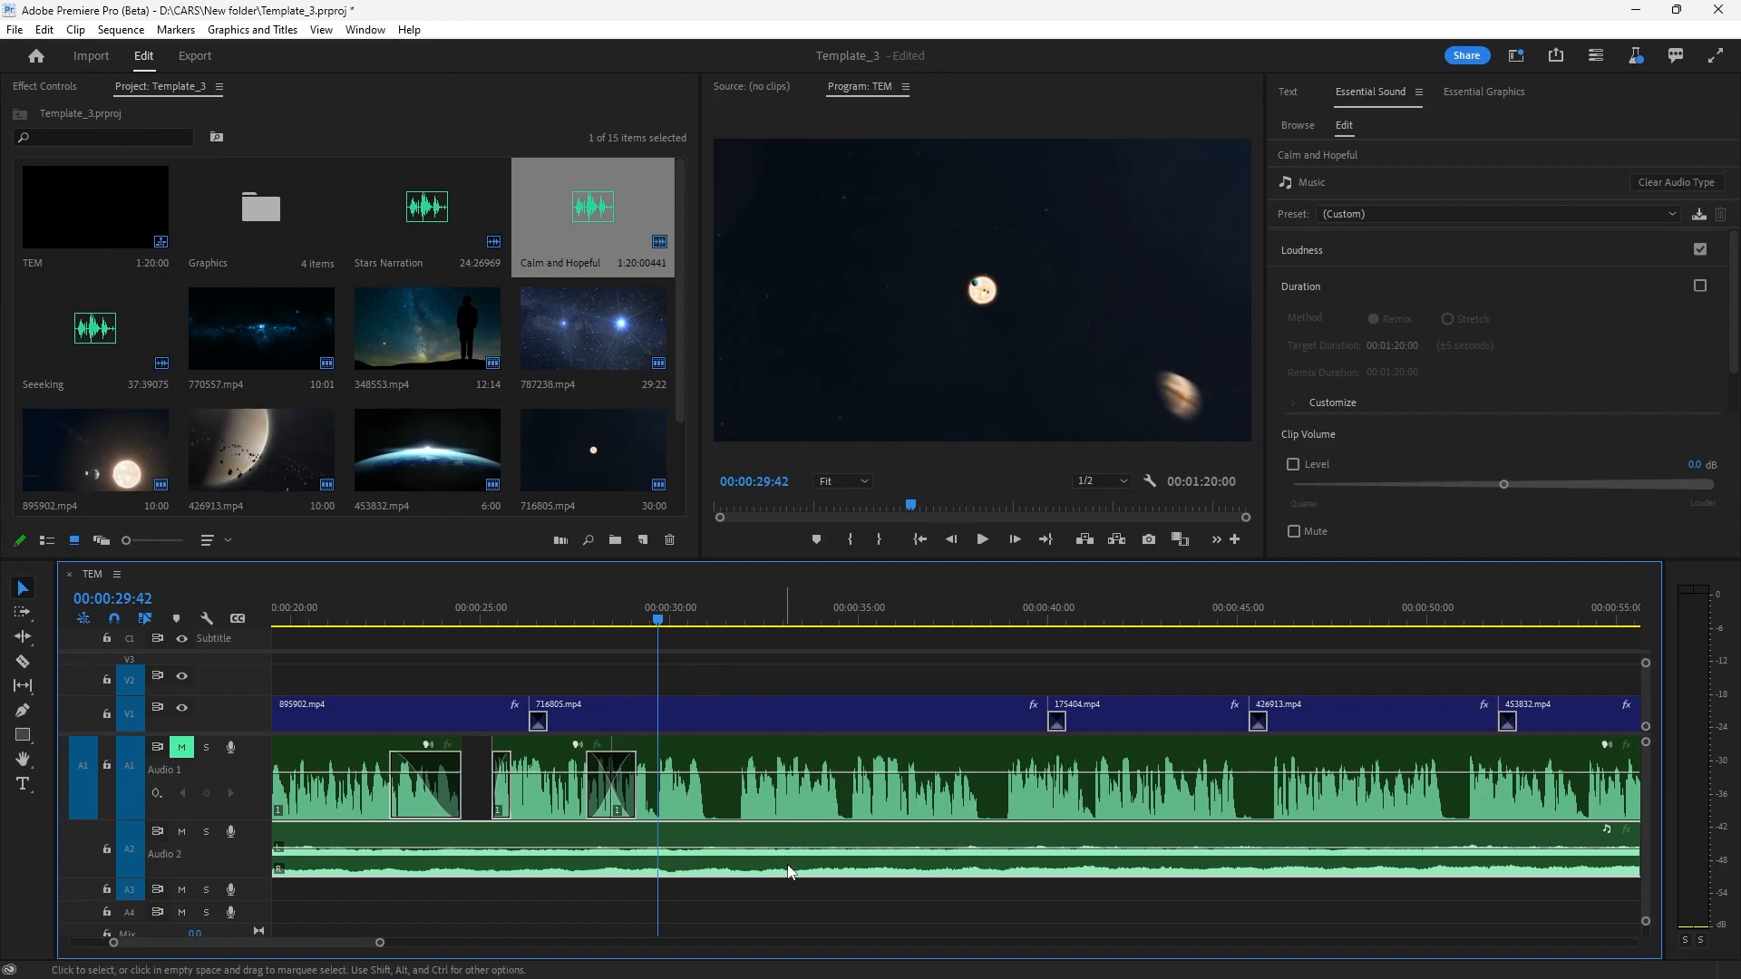
# - Apply the Smooth Vocal Ducking preset to the Calm and Hopeful clip in its Essential Sound settings
pyautogui.moveTo(381, 944); pyautogui.dragTo(615, 943)
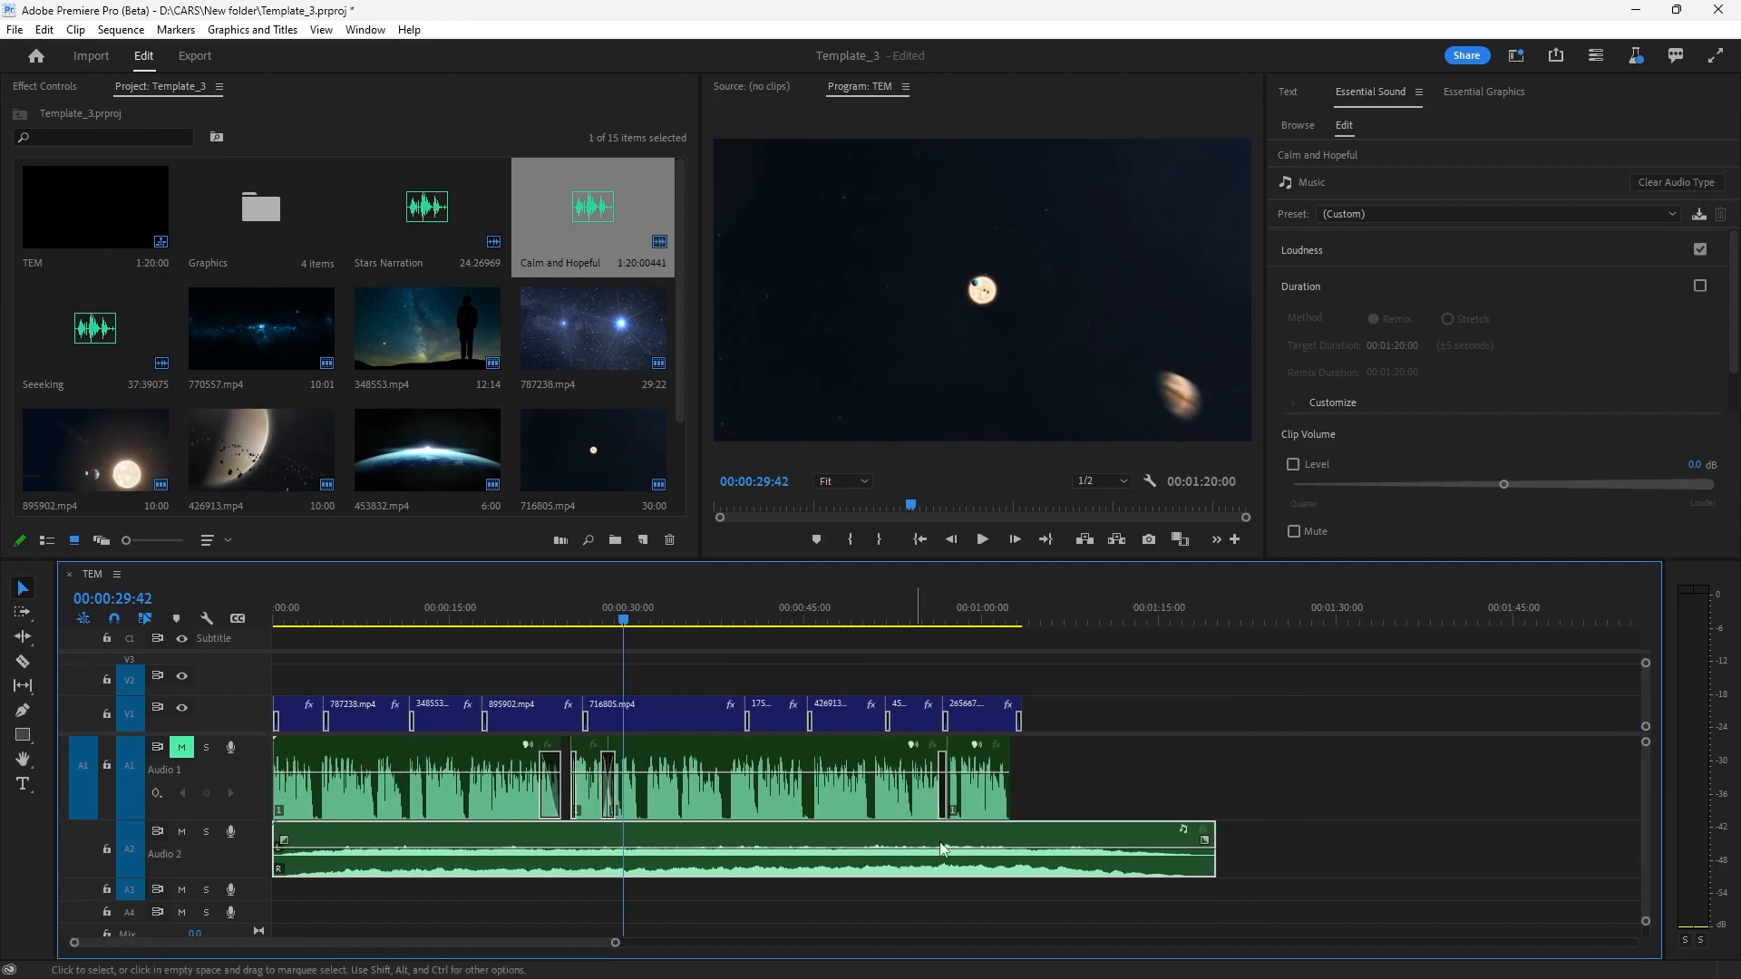
pyautogui.click(1186, 832)
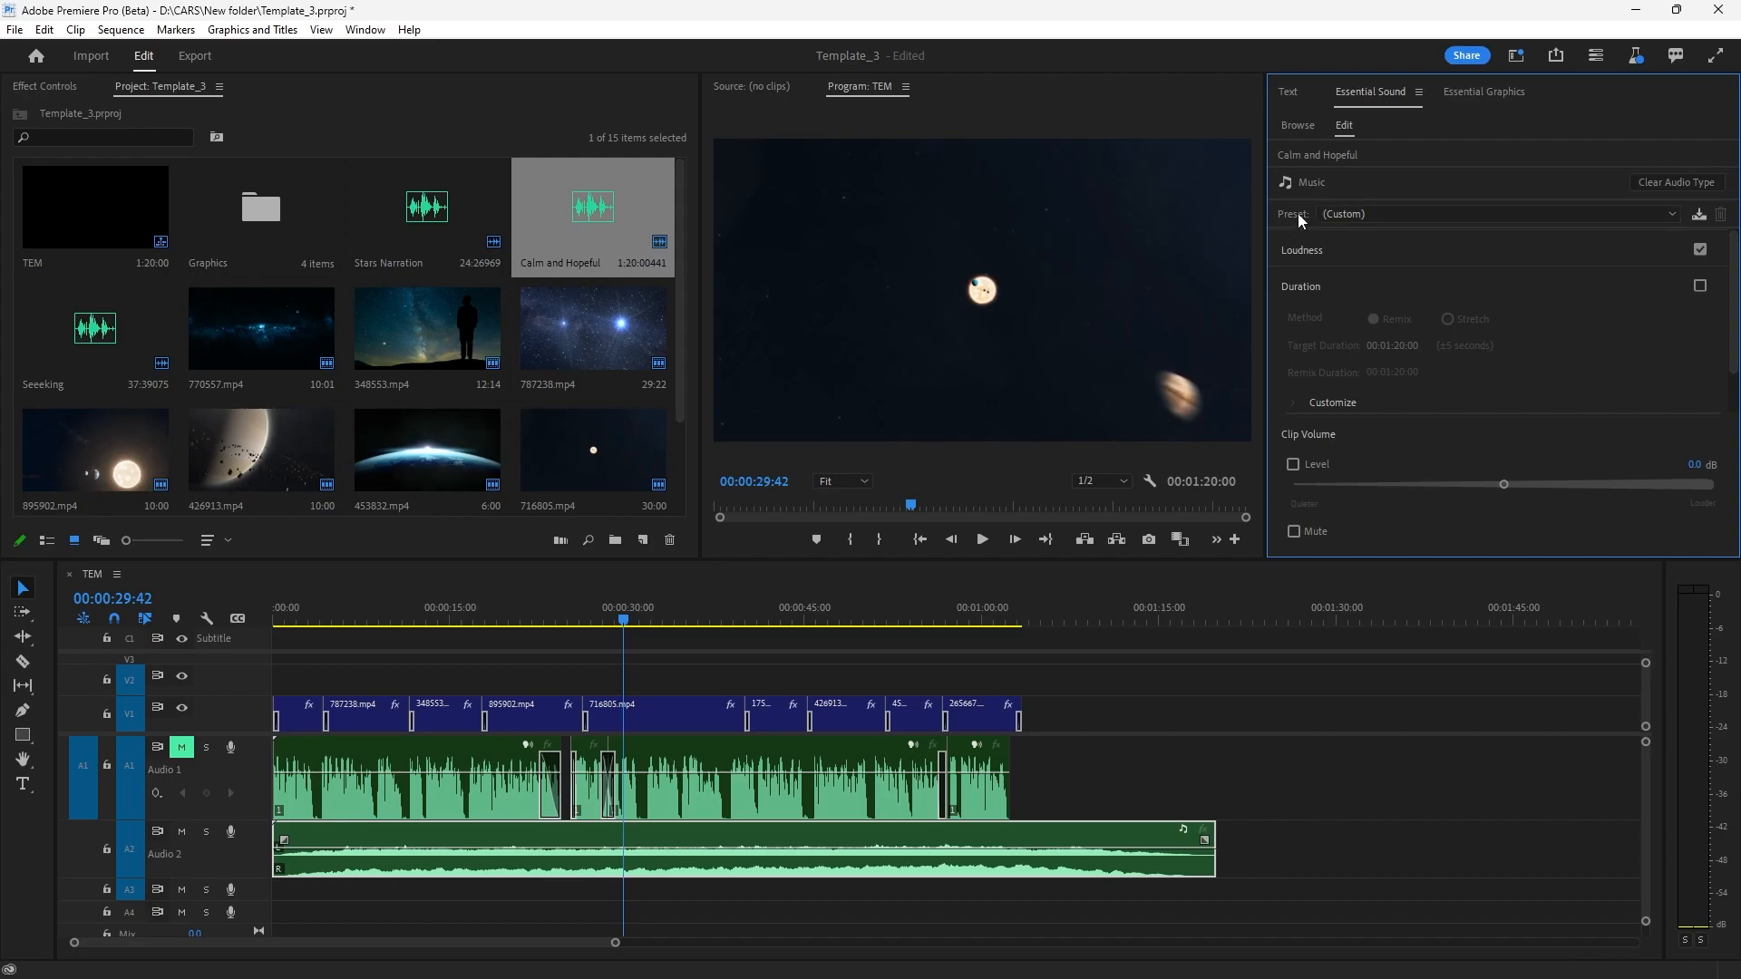
pyautogui.click(1480, 214)
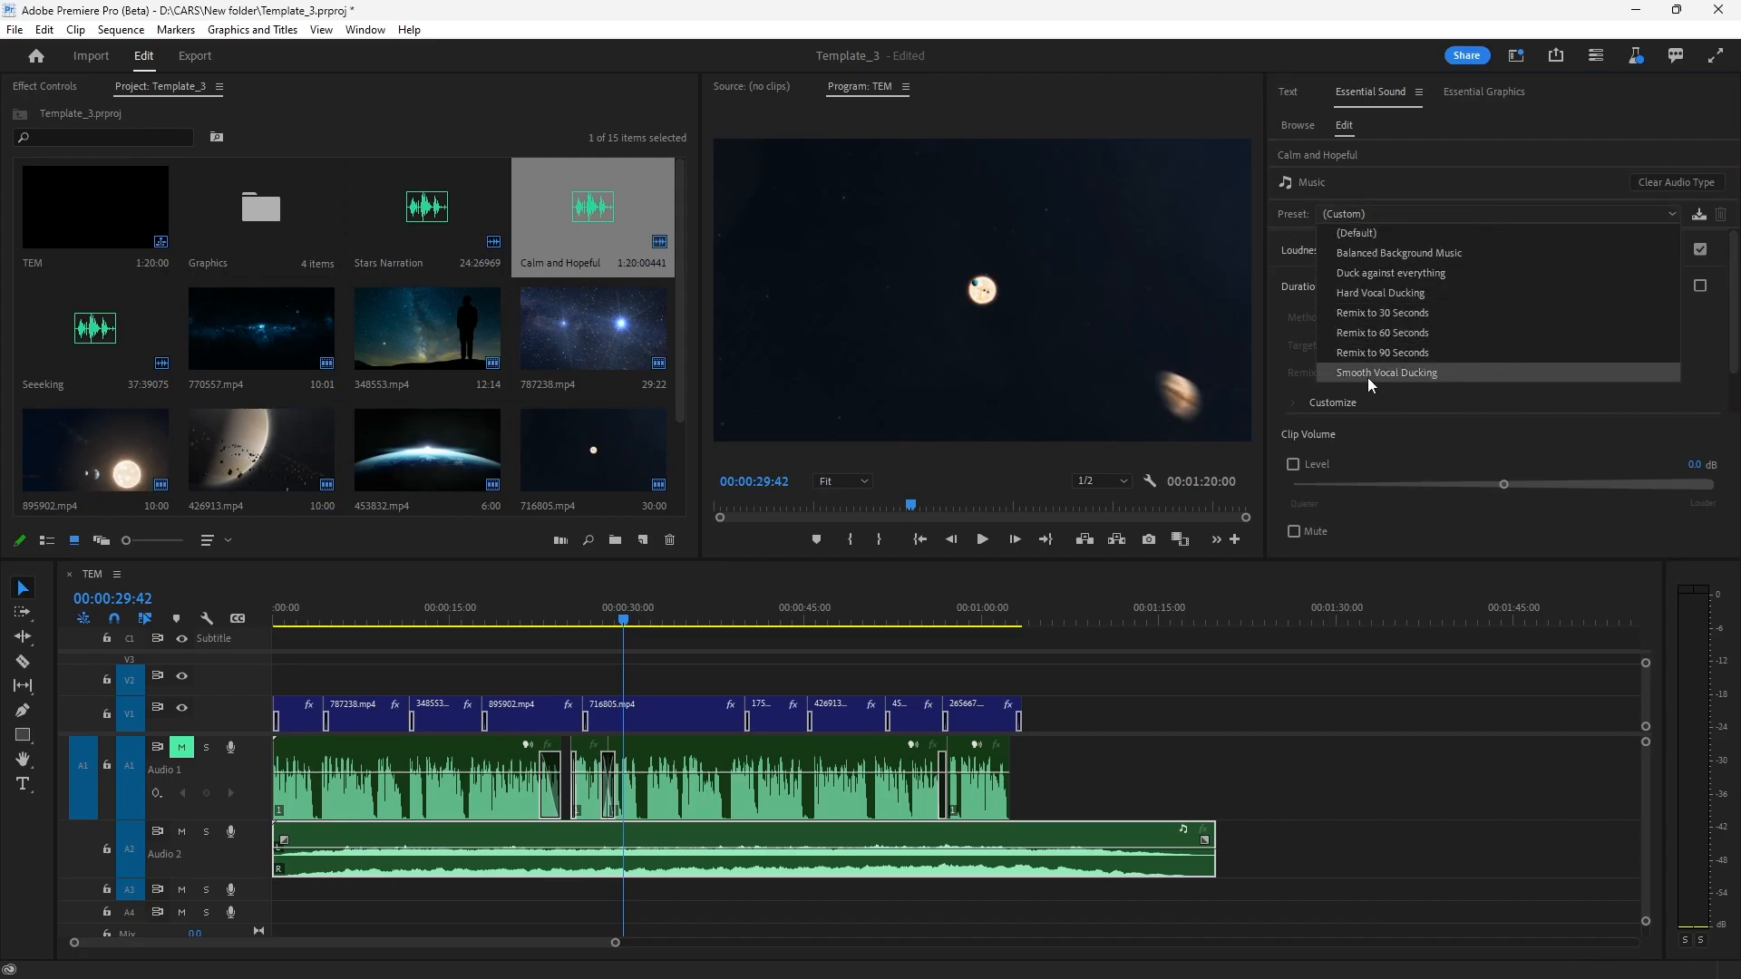
pyautogui.click(1399, 372)
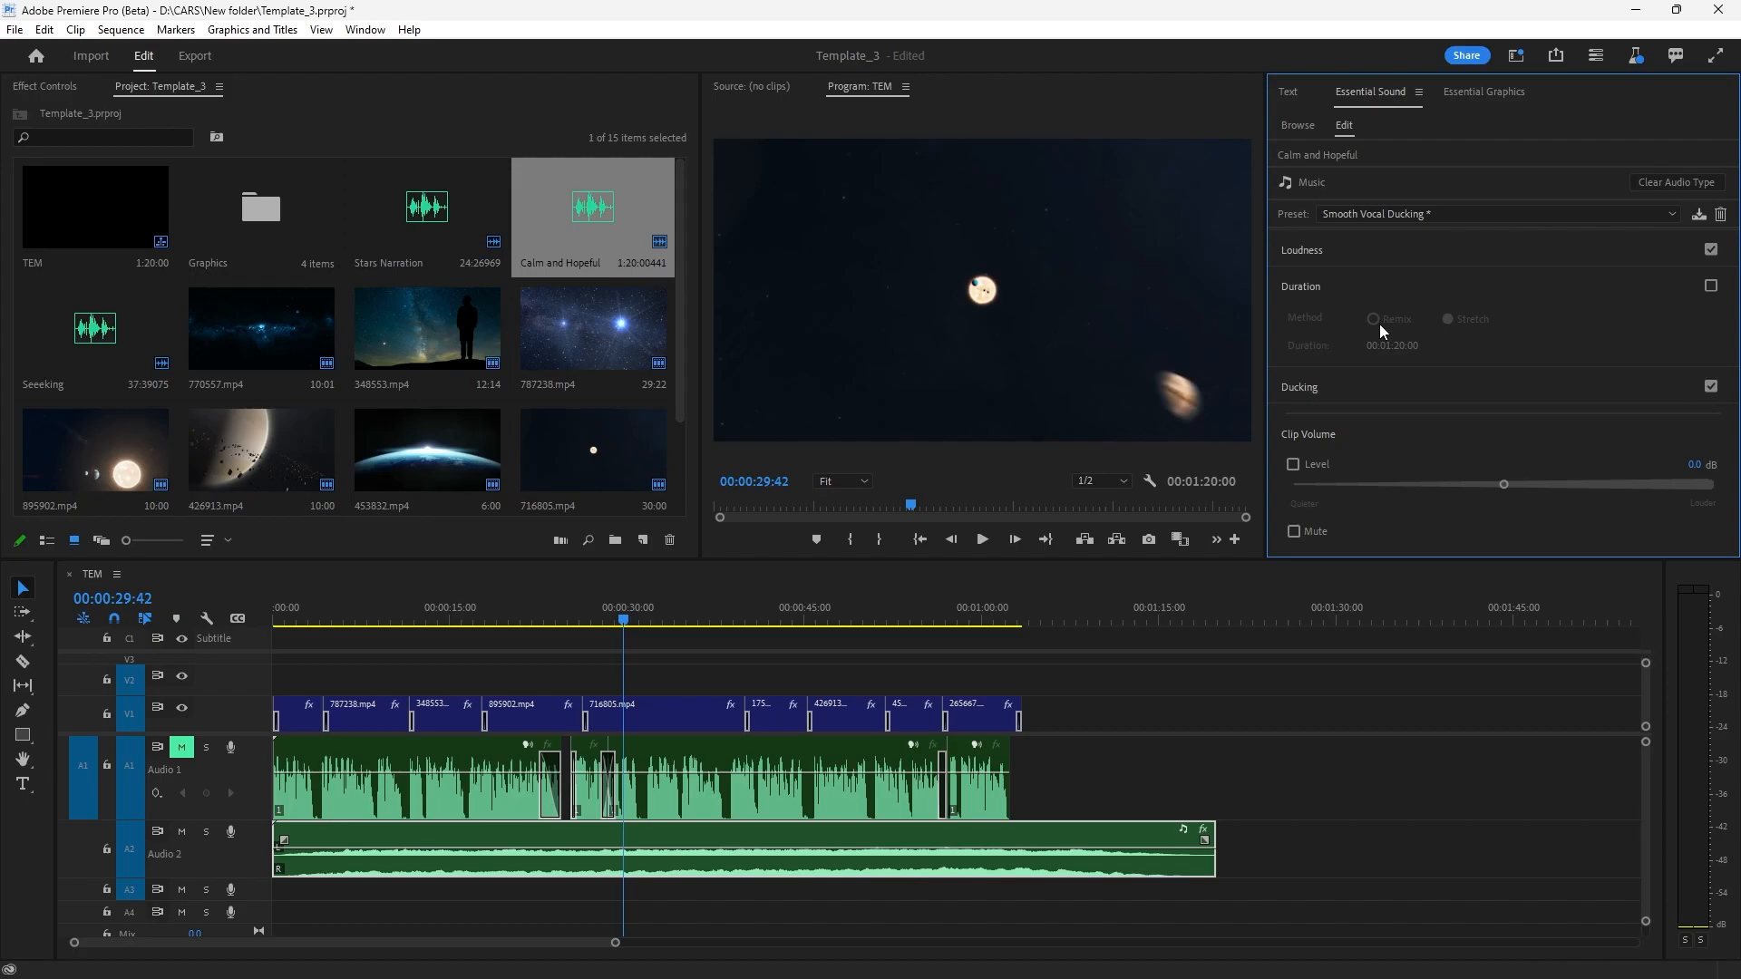
# - Enable duration adjustment with the Stretch method for the Calm and Hopeful clip and shorten it to 00:01:03:15, matching the video's end
pyautogui.click(708, 840)
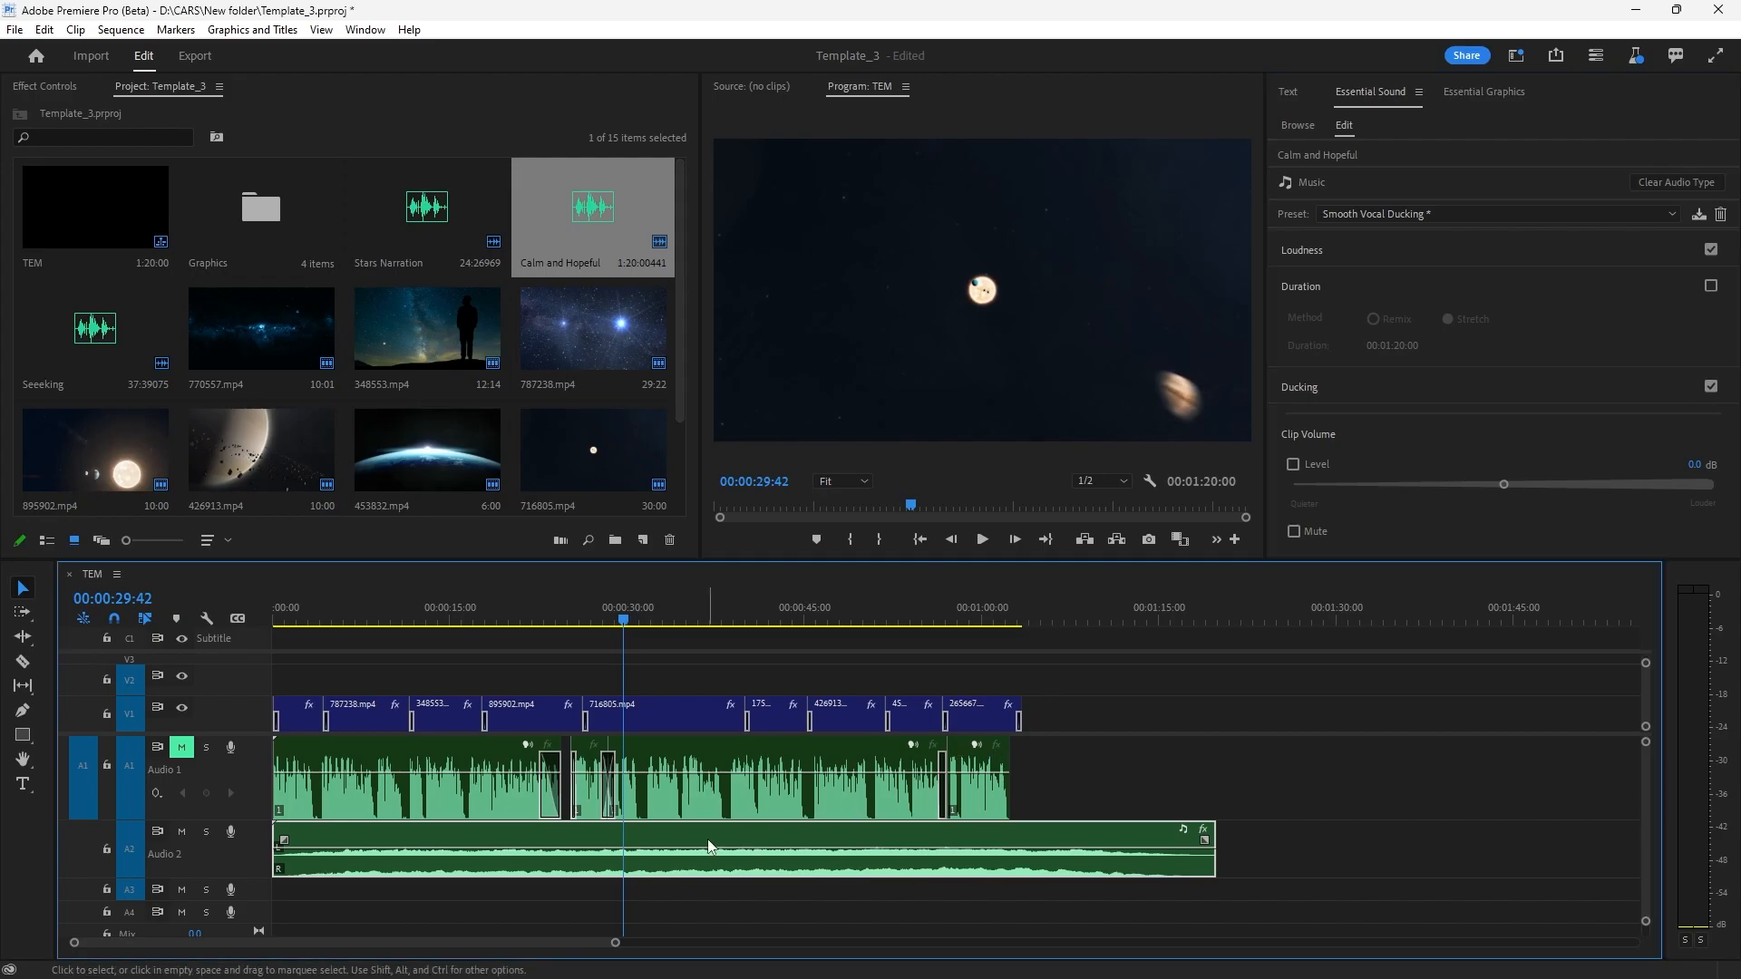
pyautogui.click(1711, 285)
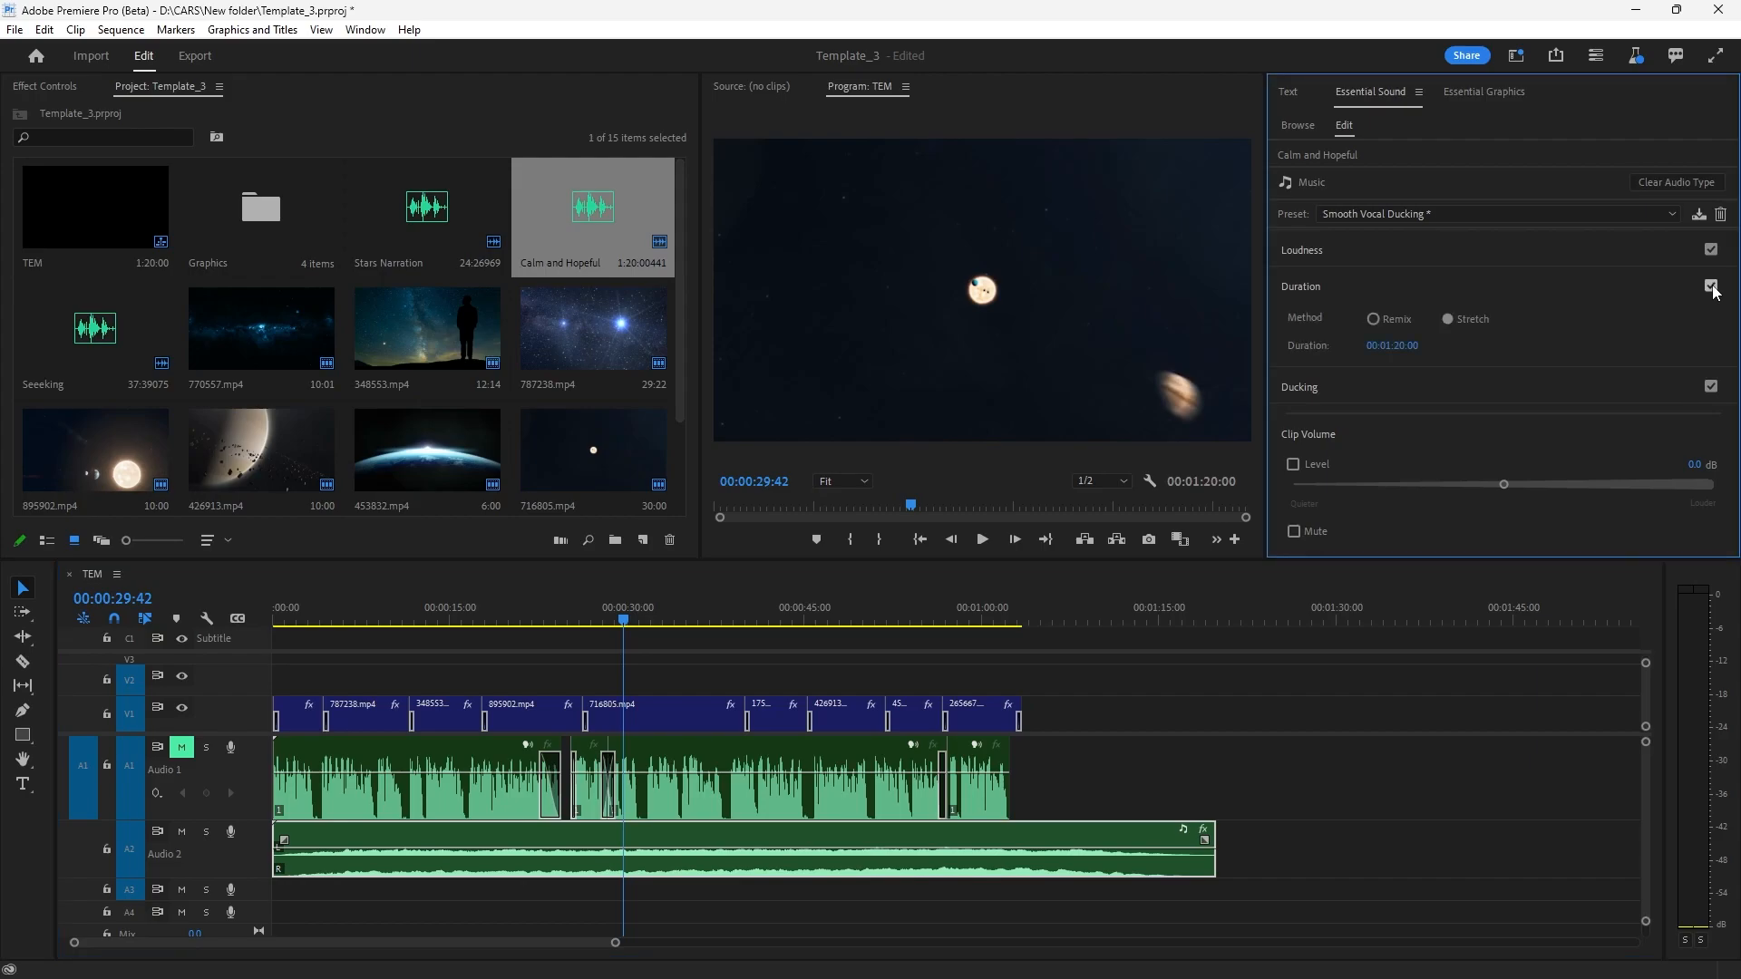
pyautogui.click(1021, 622)
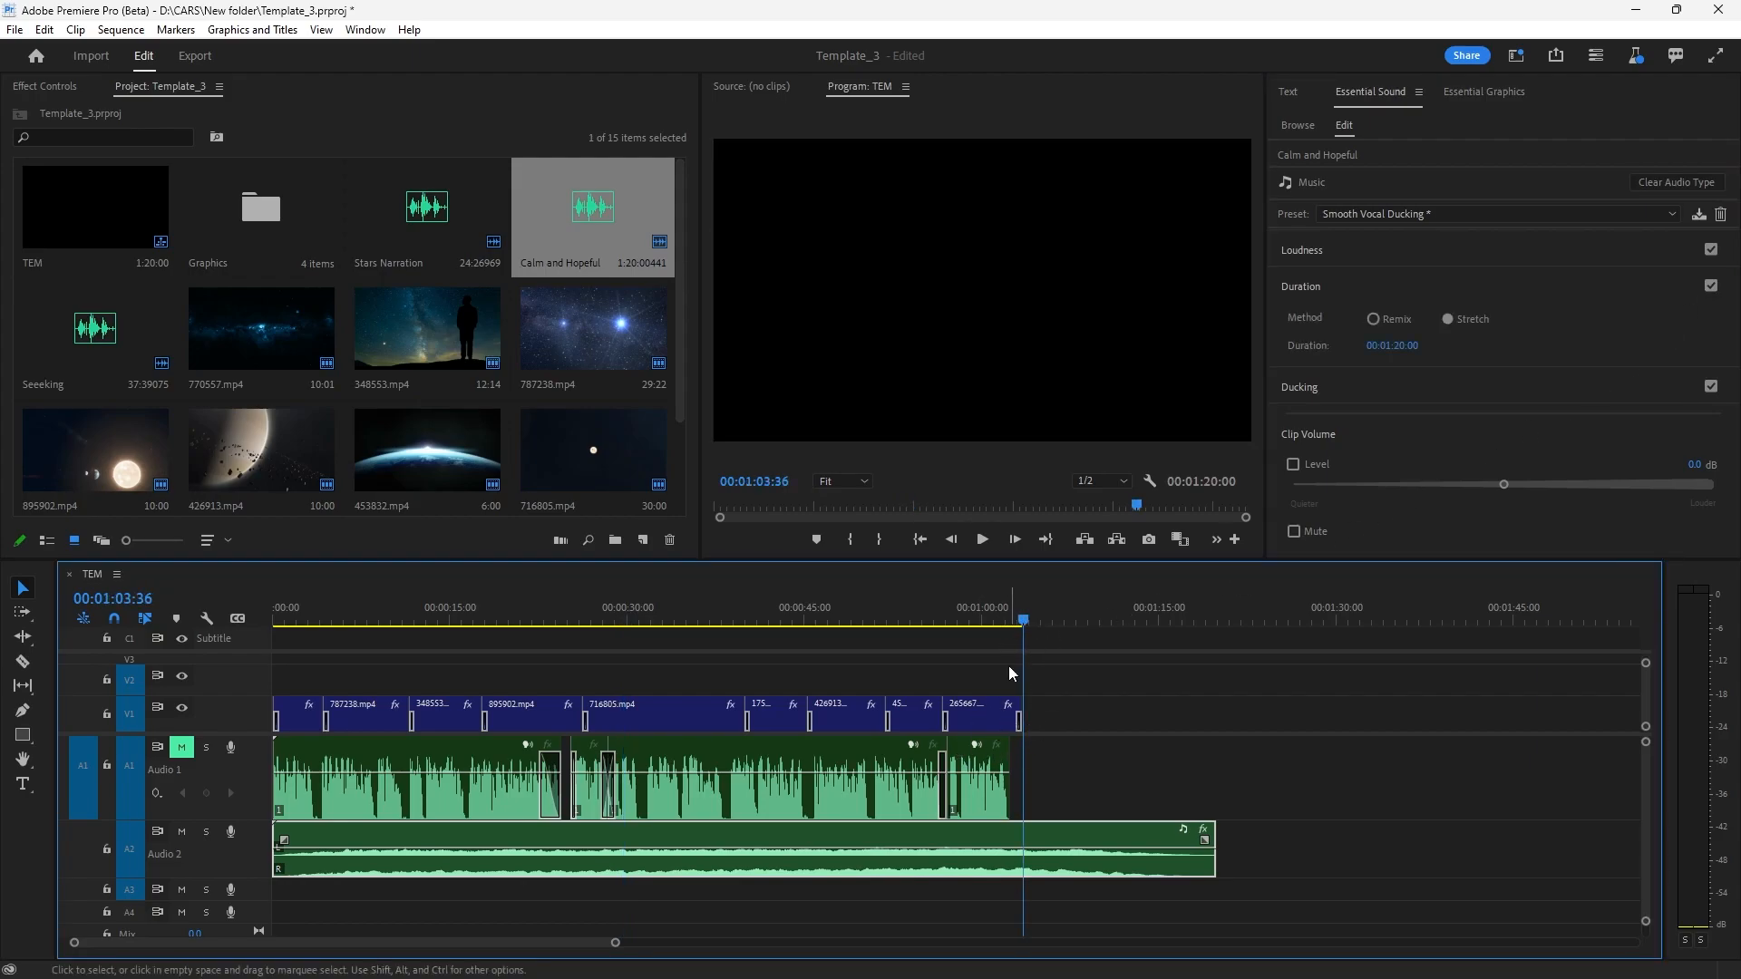
pyautogui.moveTo(1021, 624); pyautogui.dragTo(1021, 624)
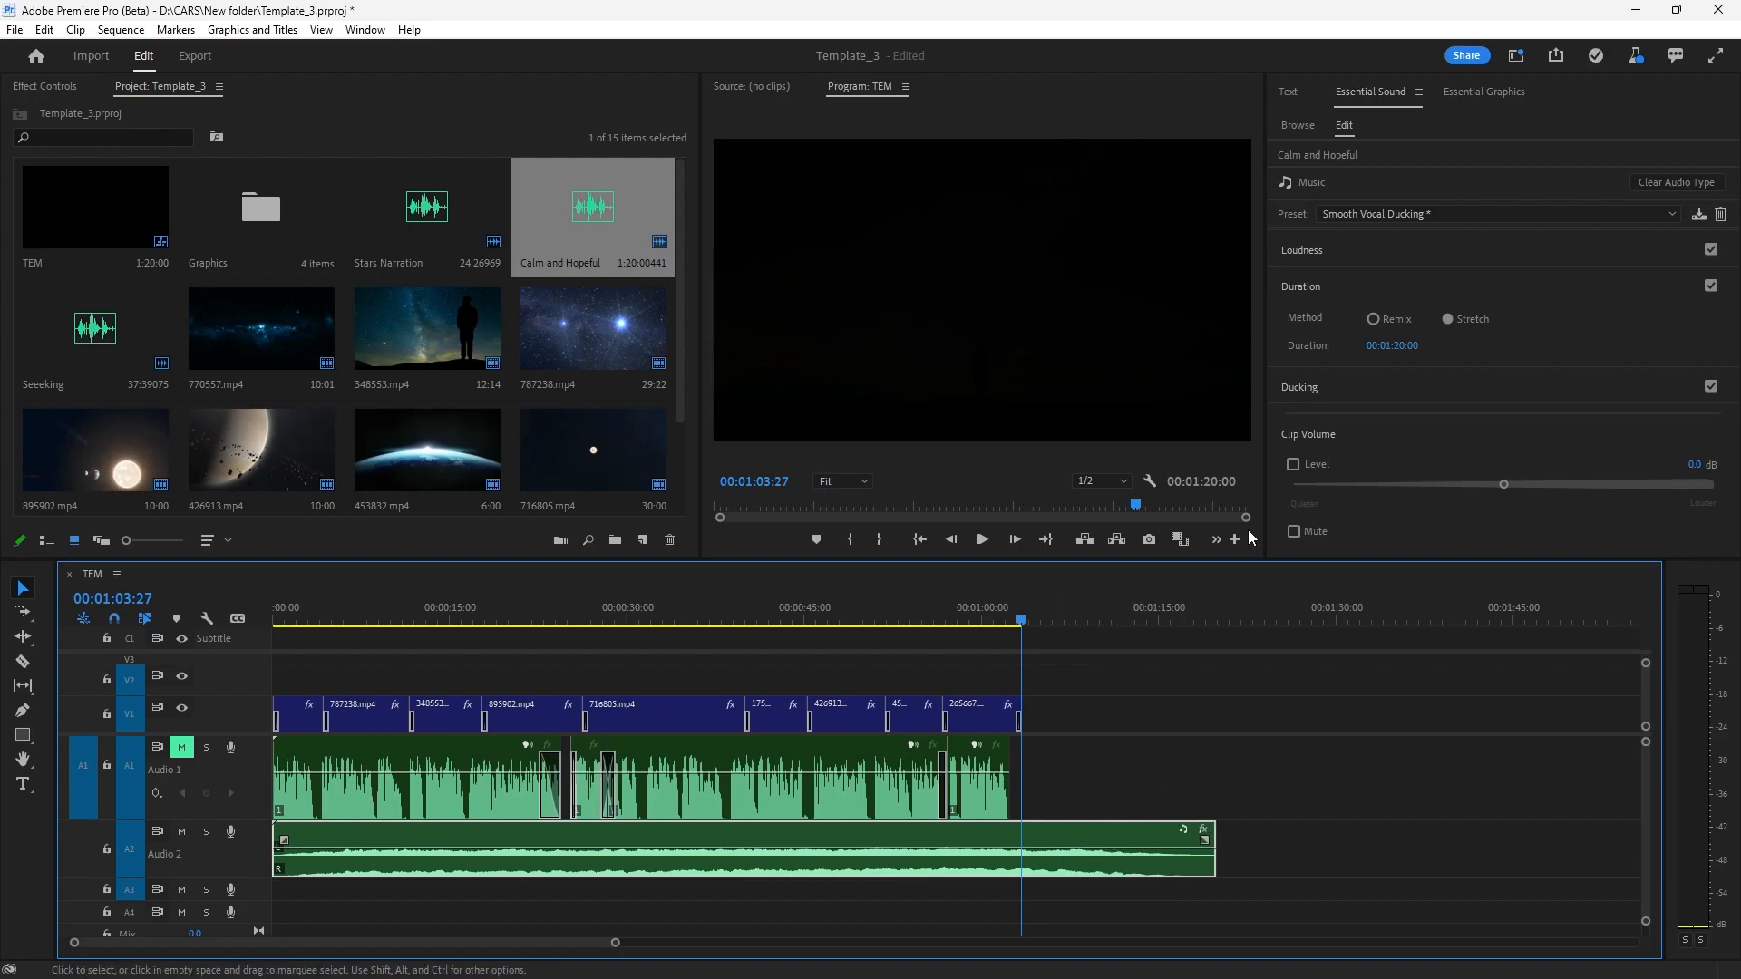
pyautogui.click(1448, 321)
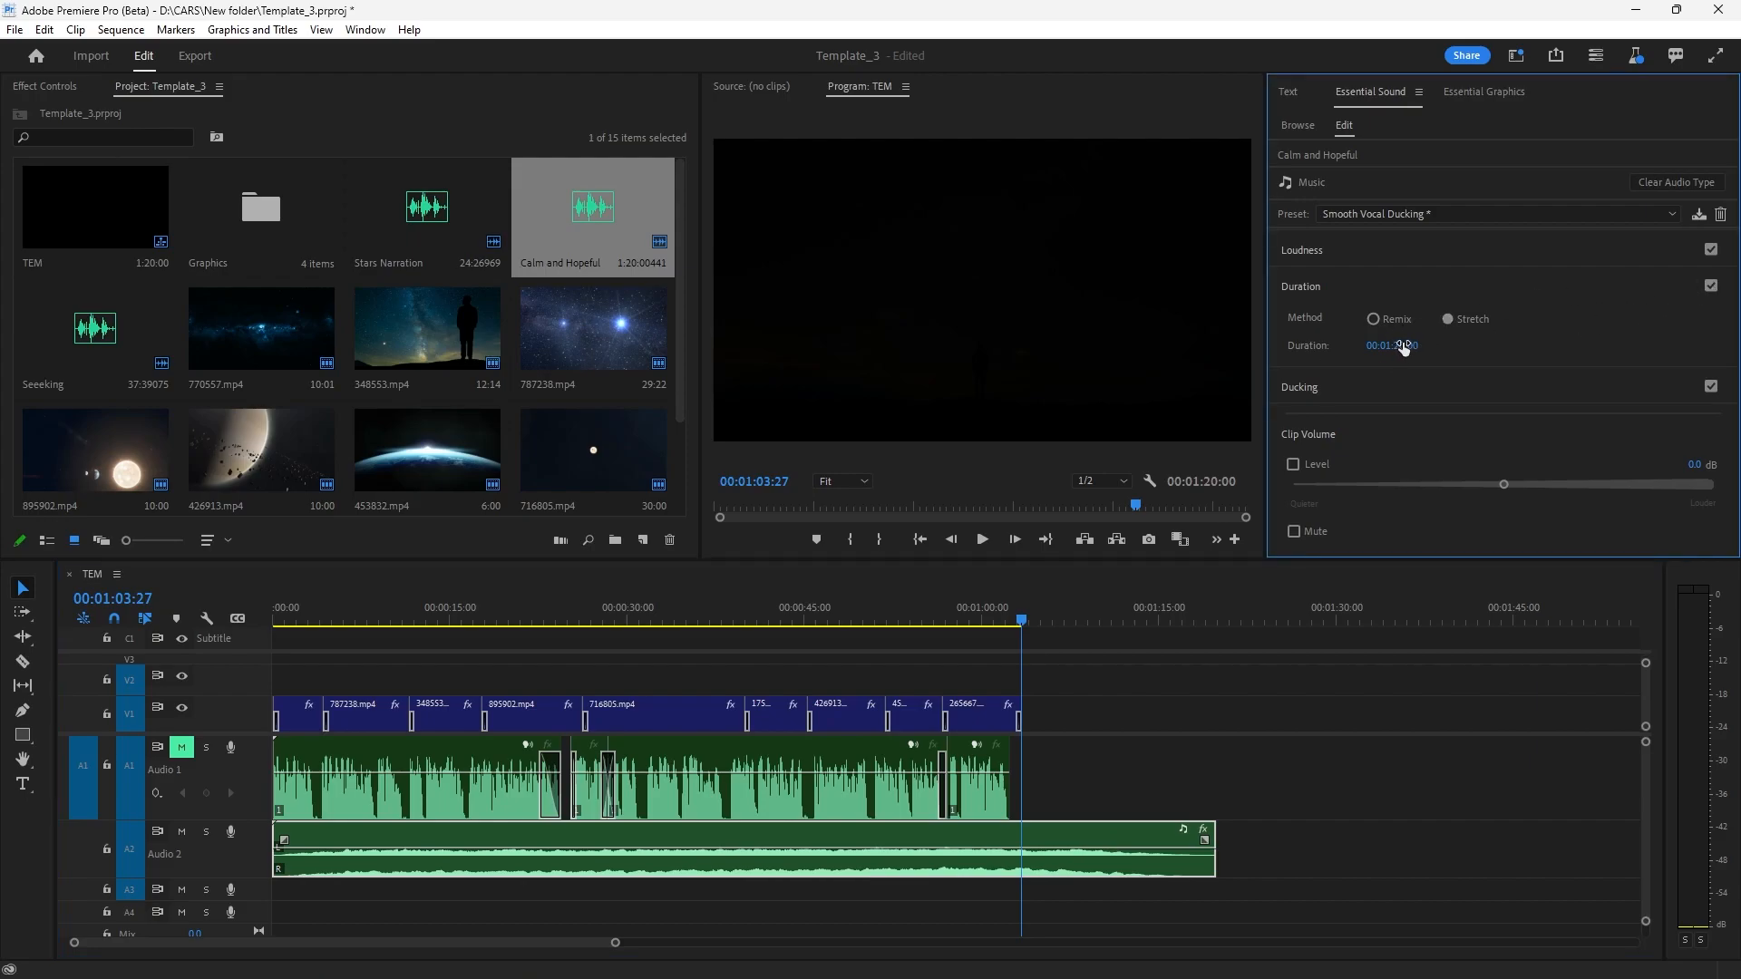
pyautogui.moveTo(1414, 347); pyautogui.dragTo(1383, 347)
pyautogui.moveTo(1144, 470); pyautogui.dragTo(1140, 471)
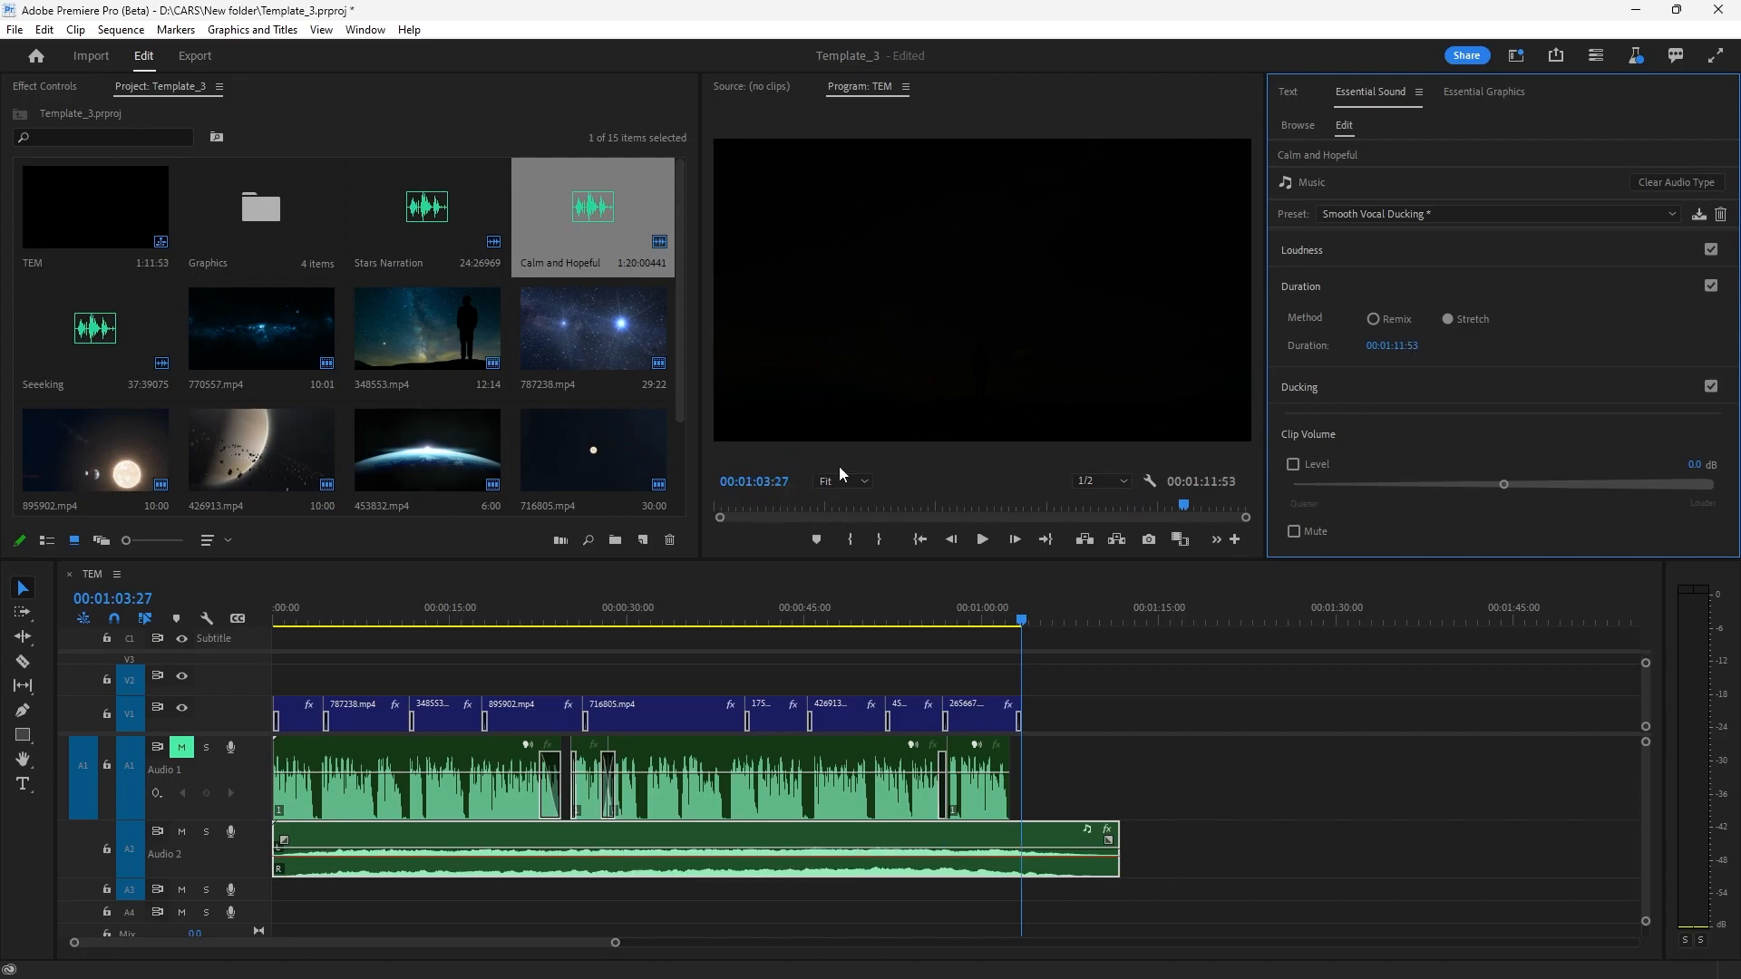
pyautogui.moveTo(1417, 347); pyautogui.dragTo(1182, 347)
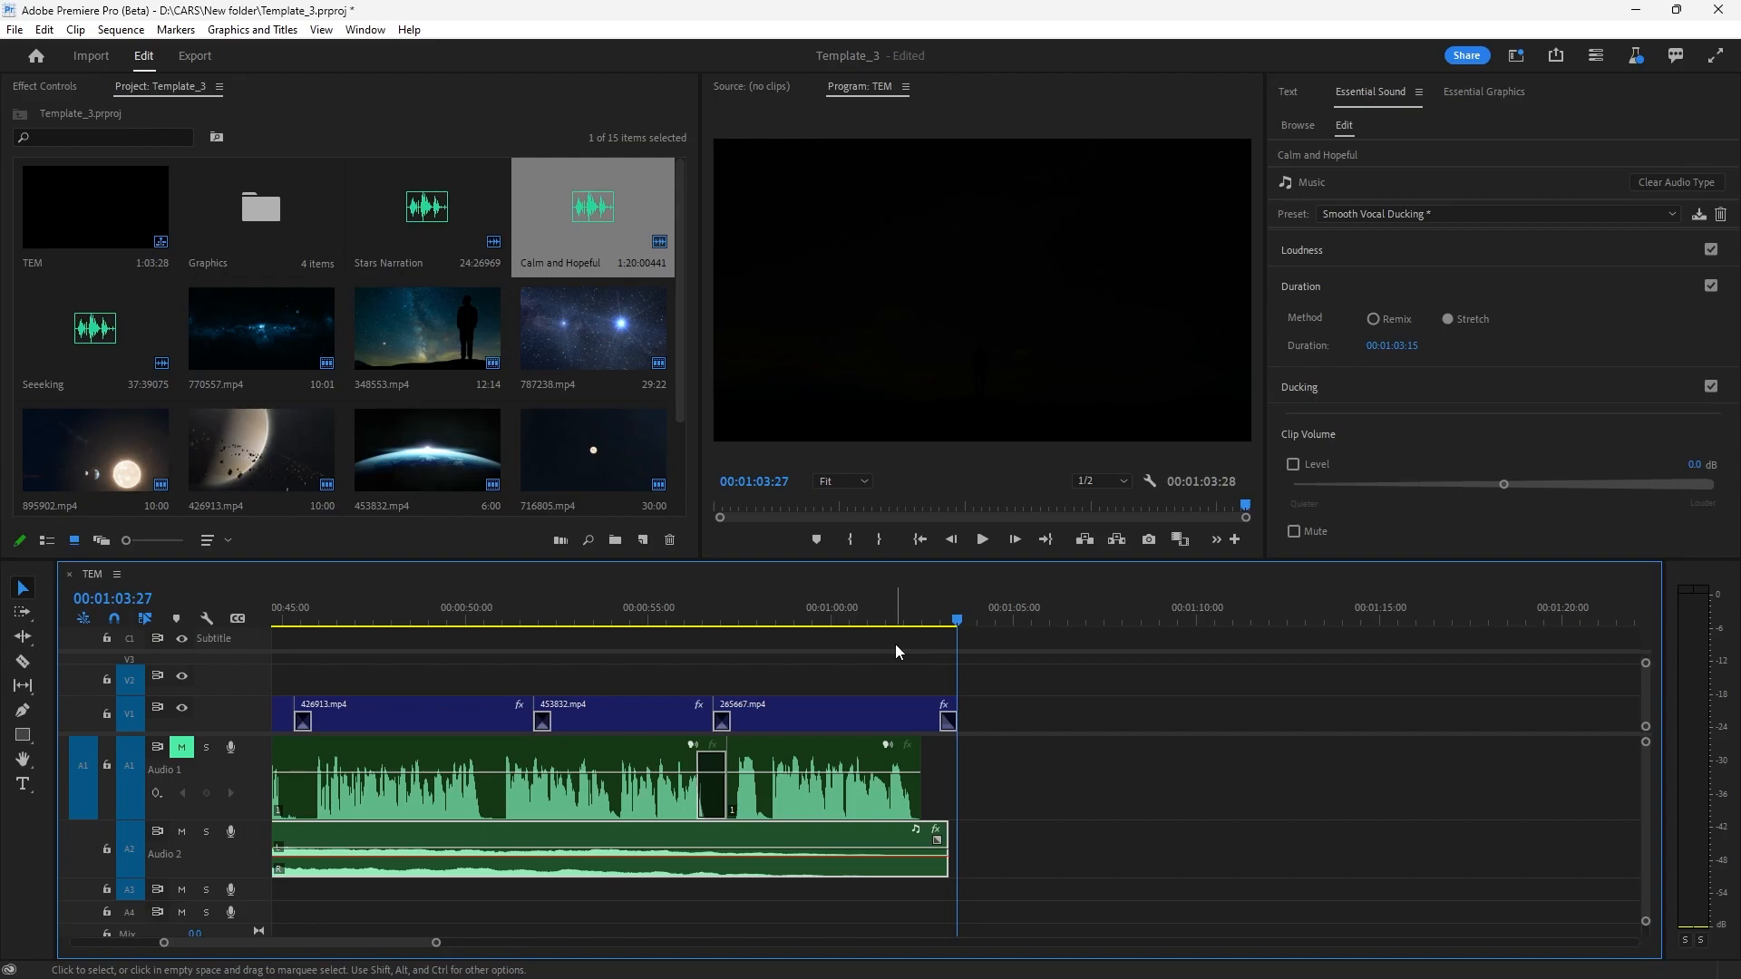
# - Play back the end of the sequence from 00:00:58:11 to check the shortened music
pyautogui.click(764, 619)
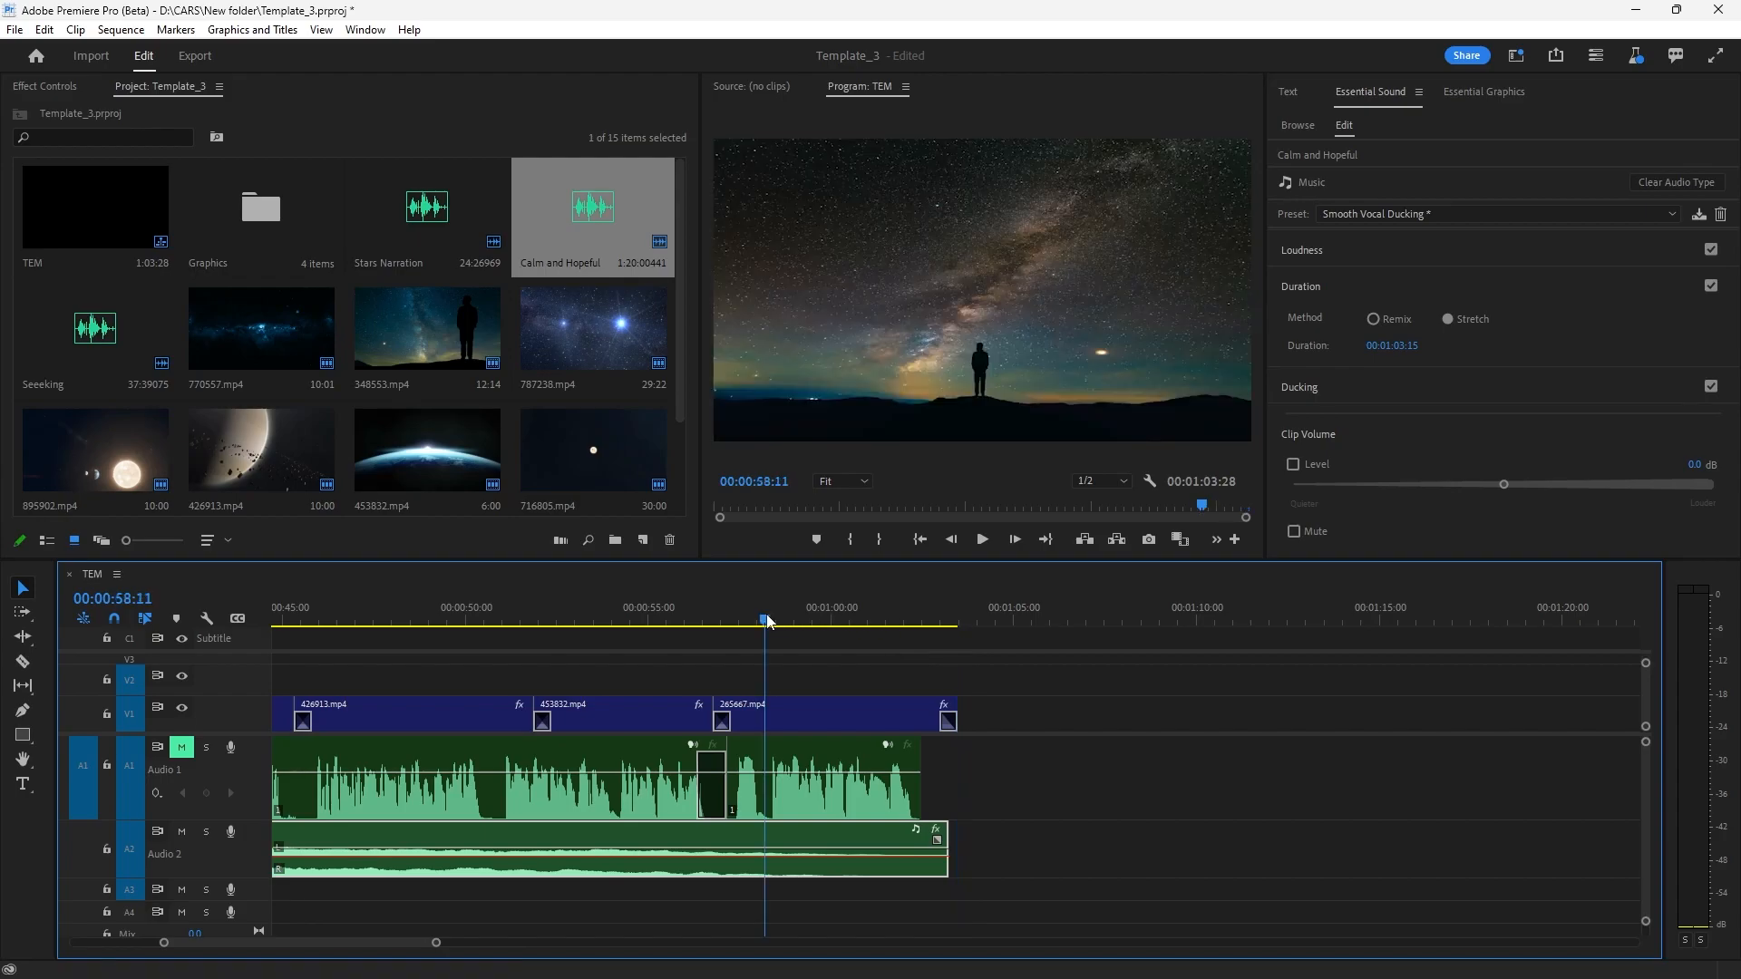
pyautogui.press('space')
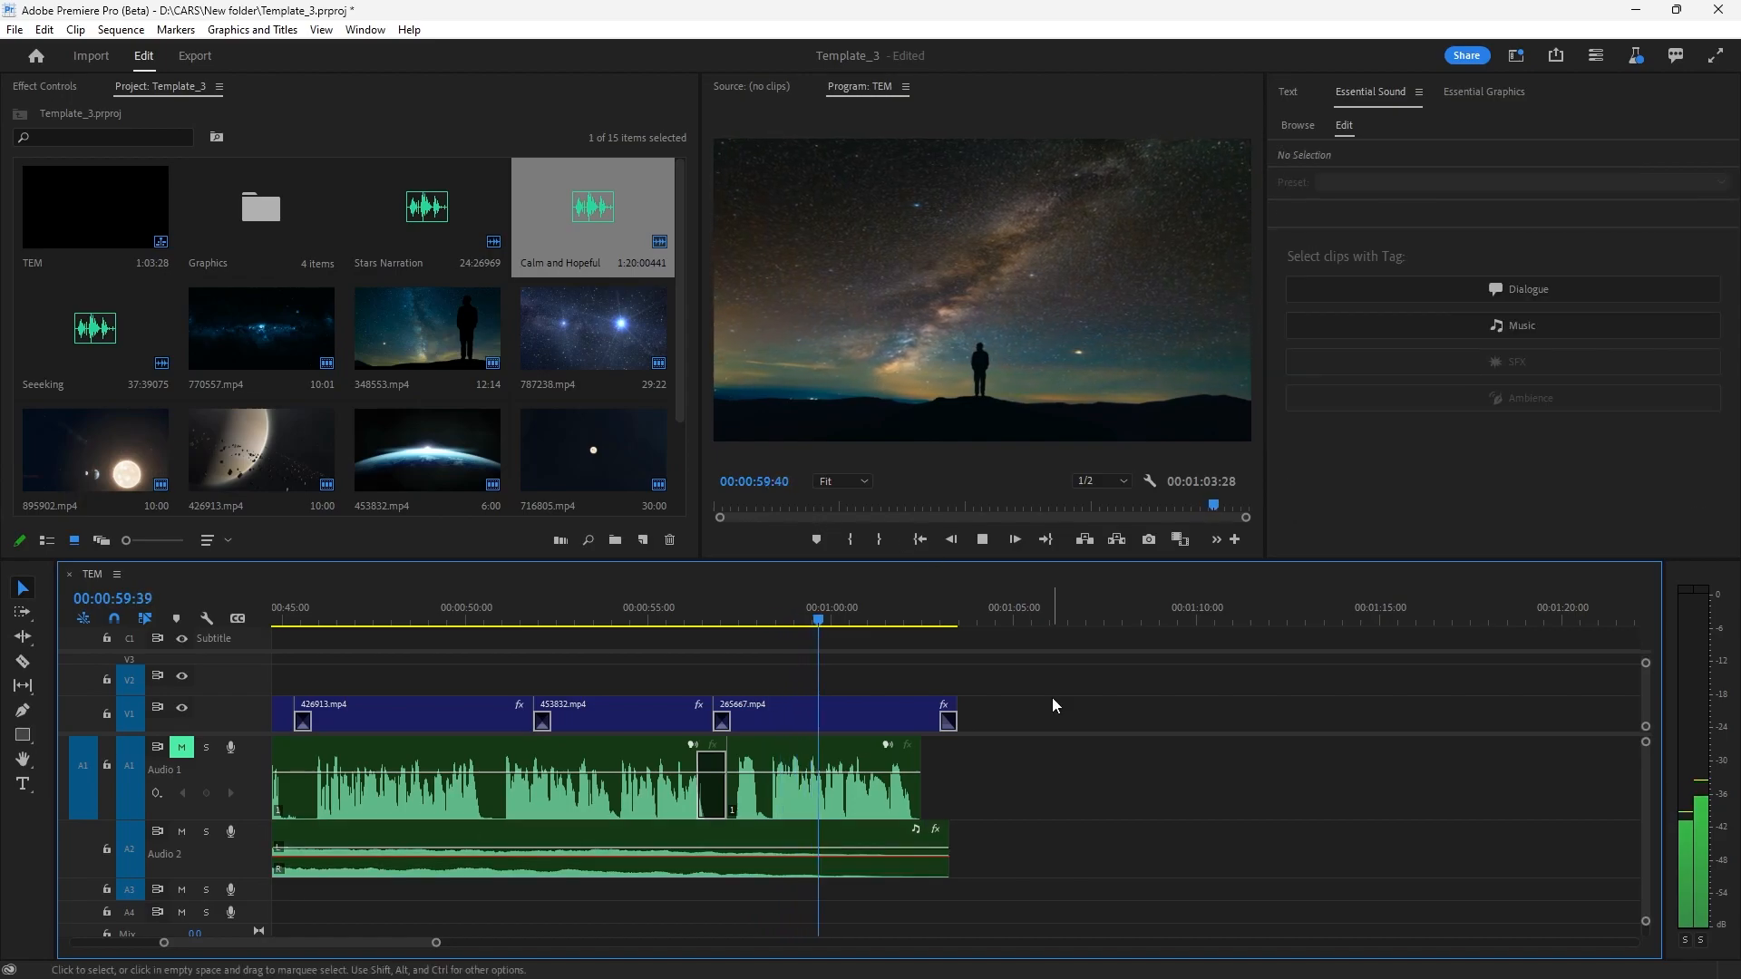
pyautogui.press('space')
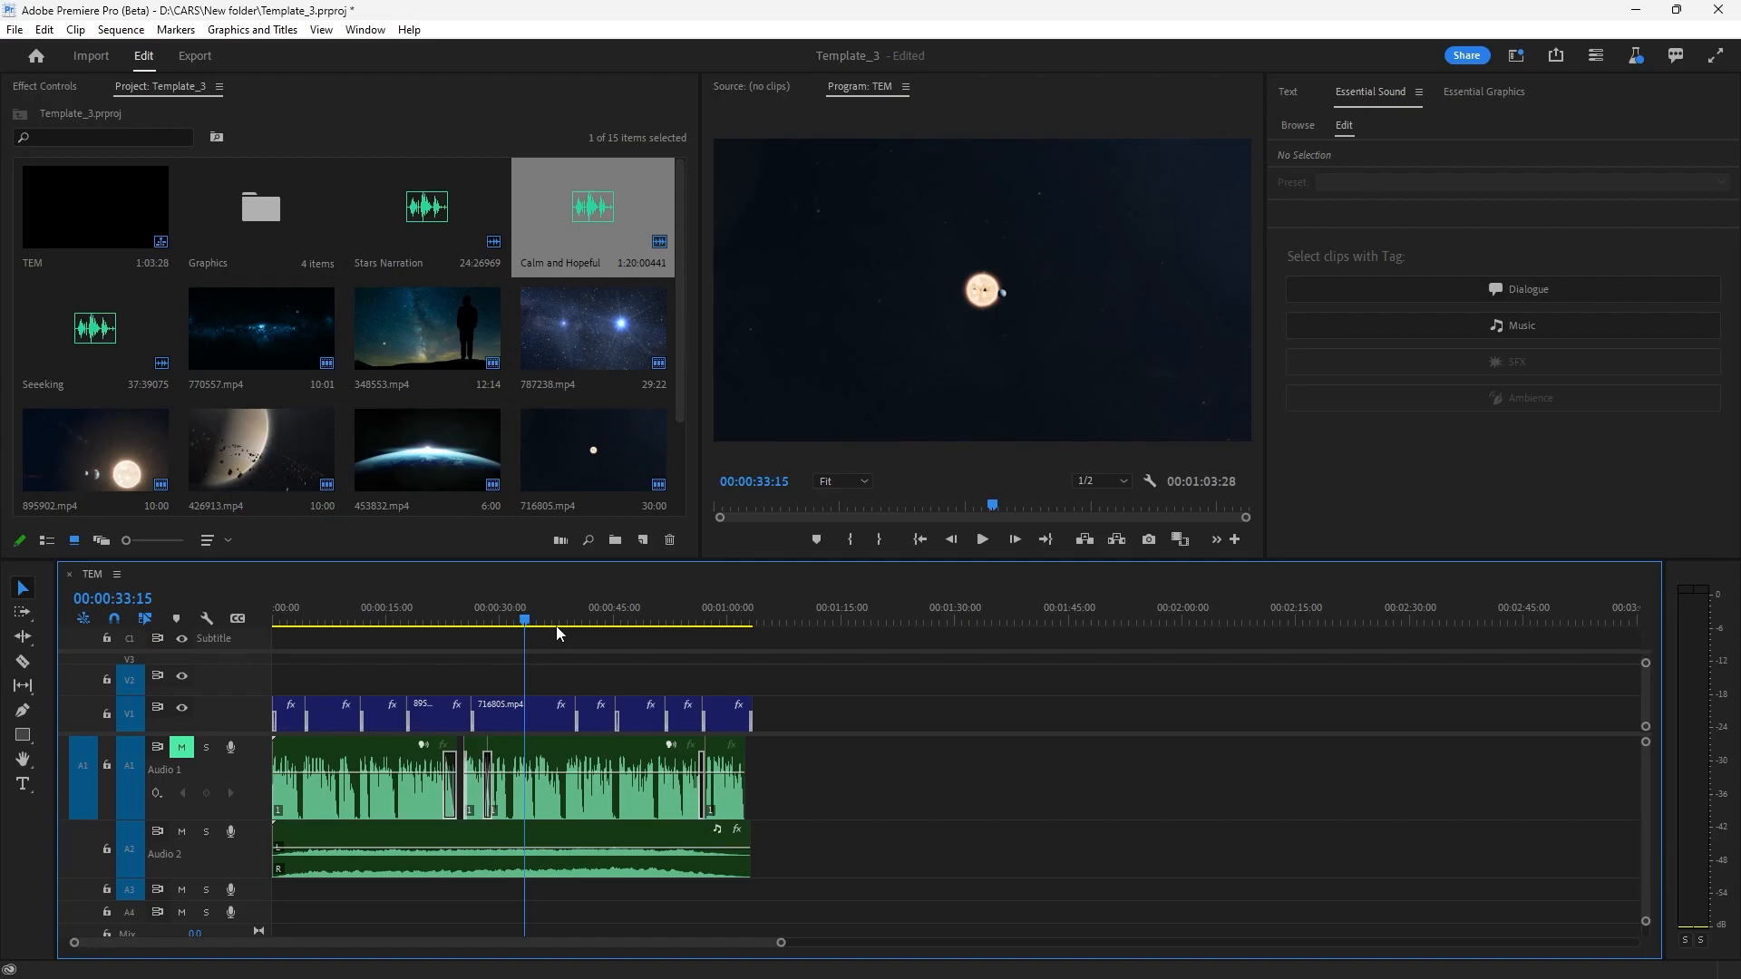
# - Unmute Audio 1, show the sequence transcript and select the first narration clip
pyautogui.press('Home')
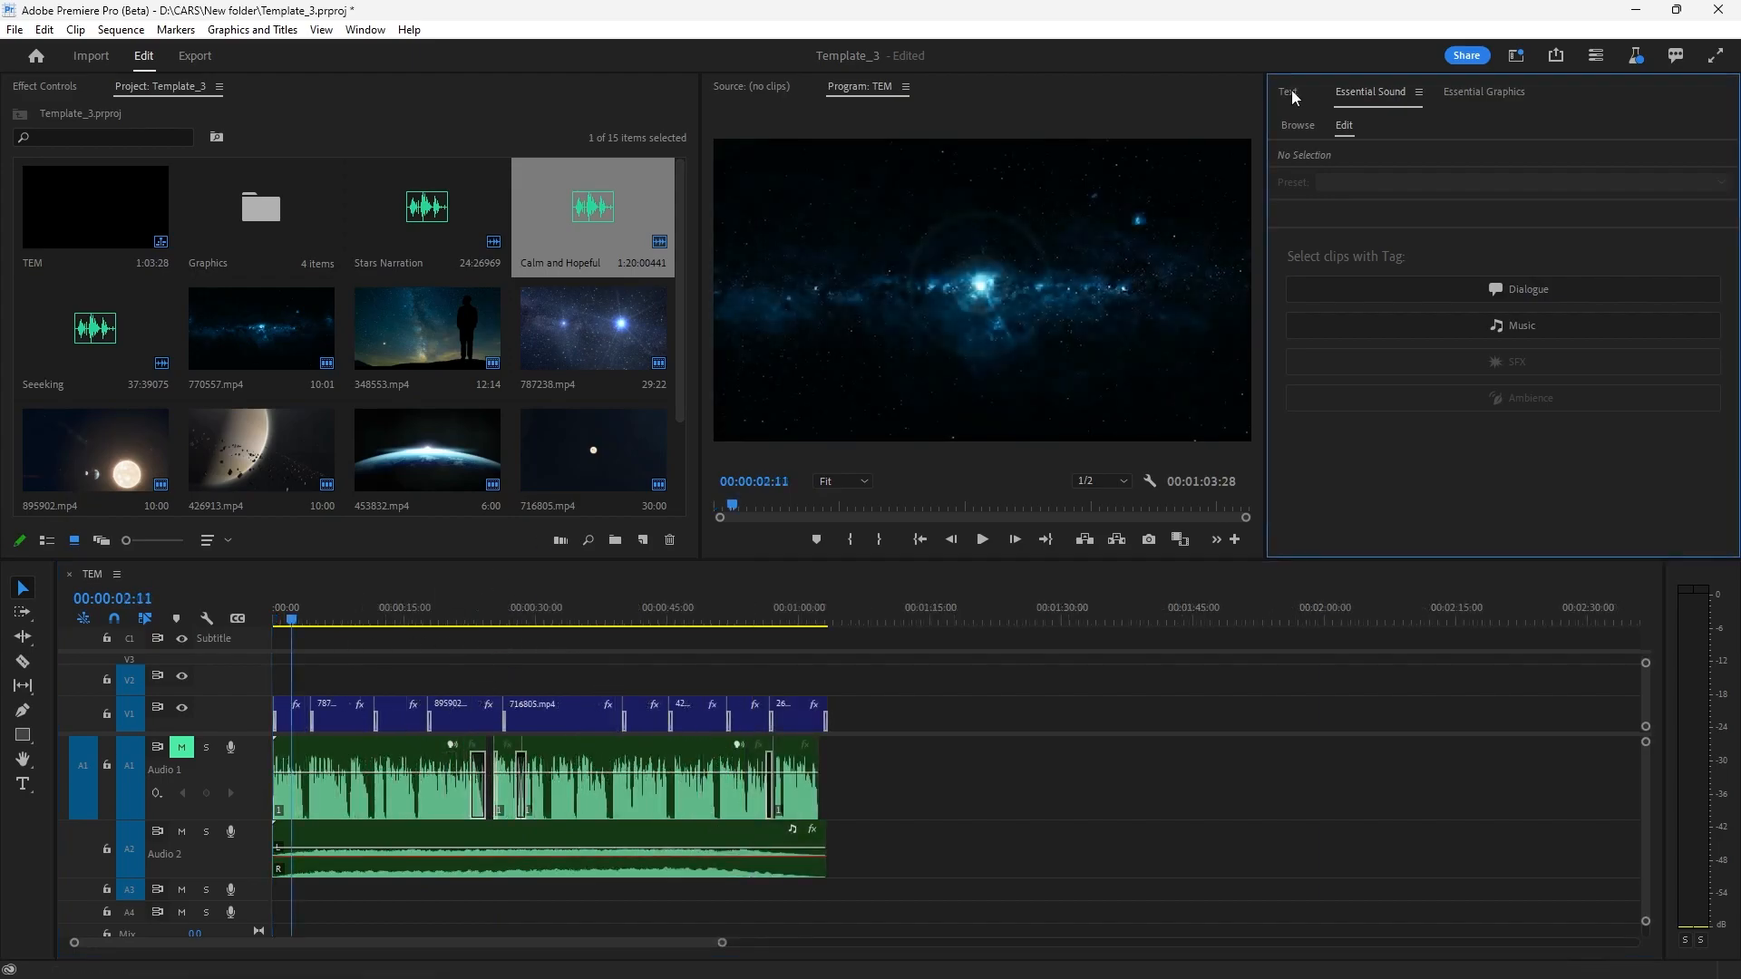
pyautogui.click(1293, 97)
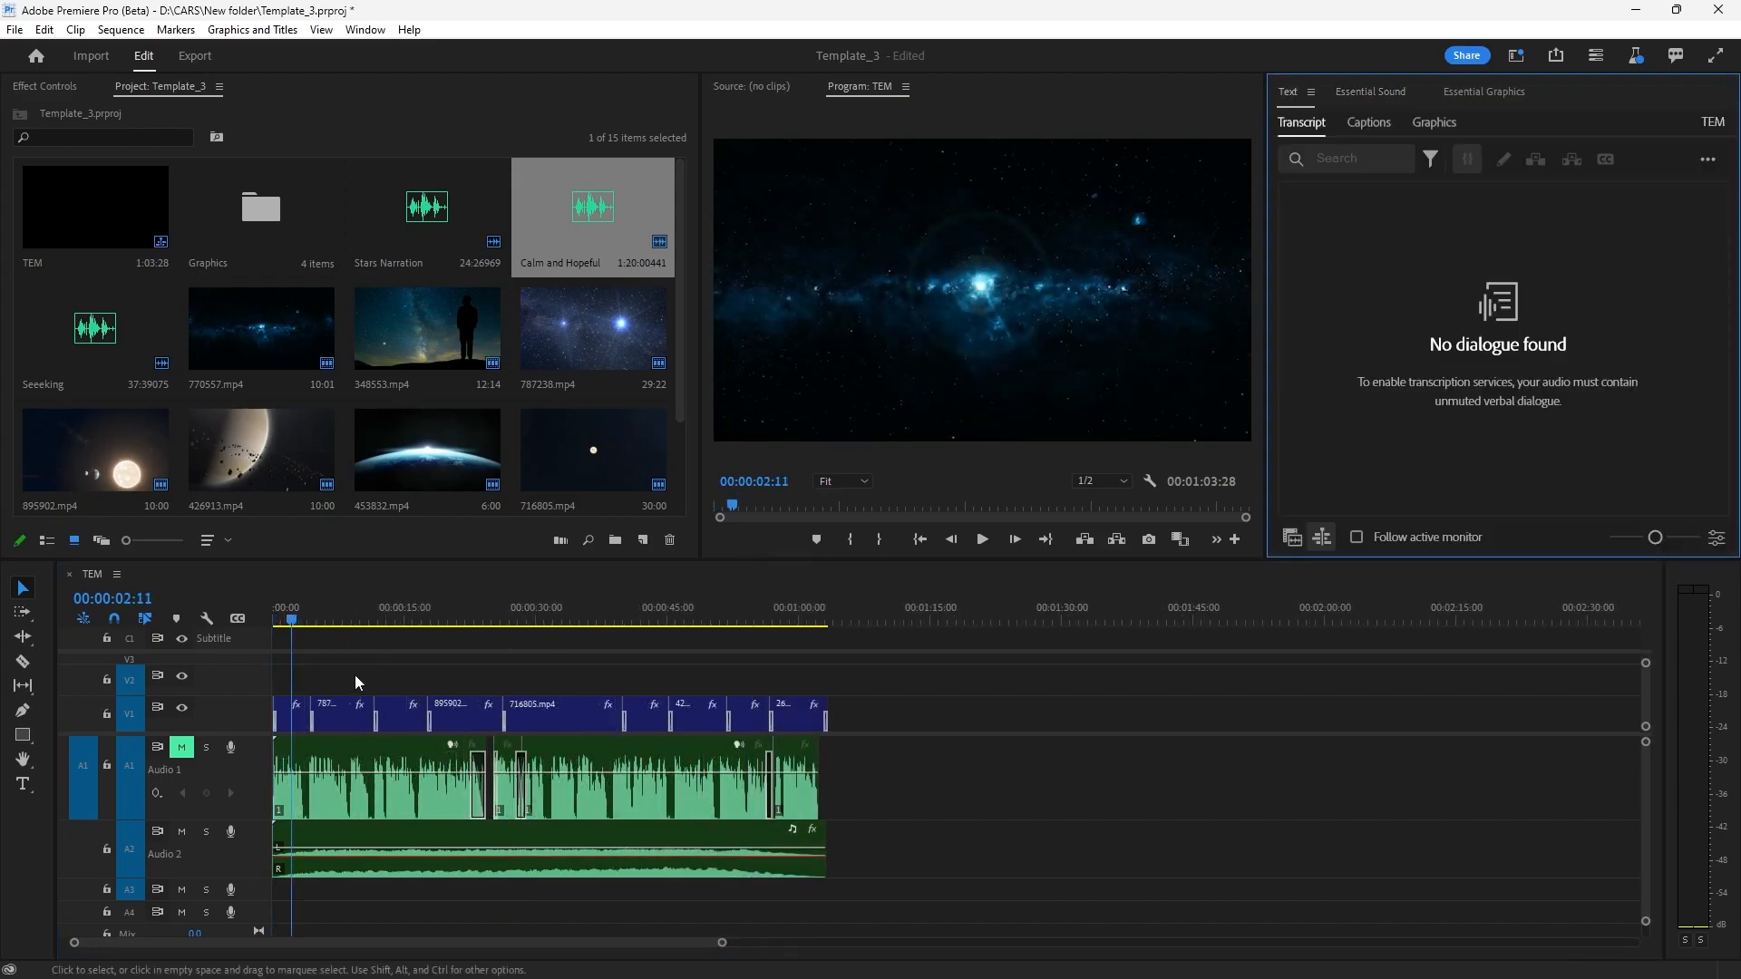
pyautogui.click(297, 808)
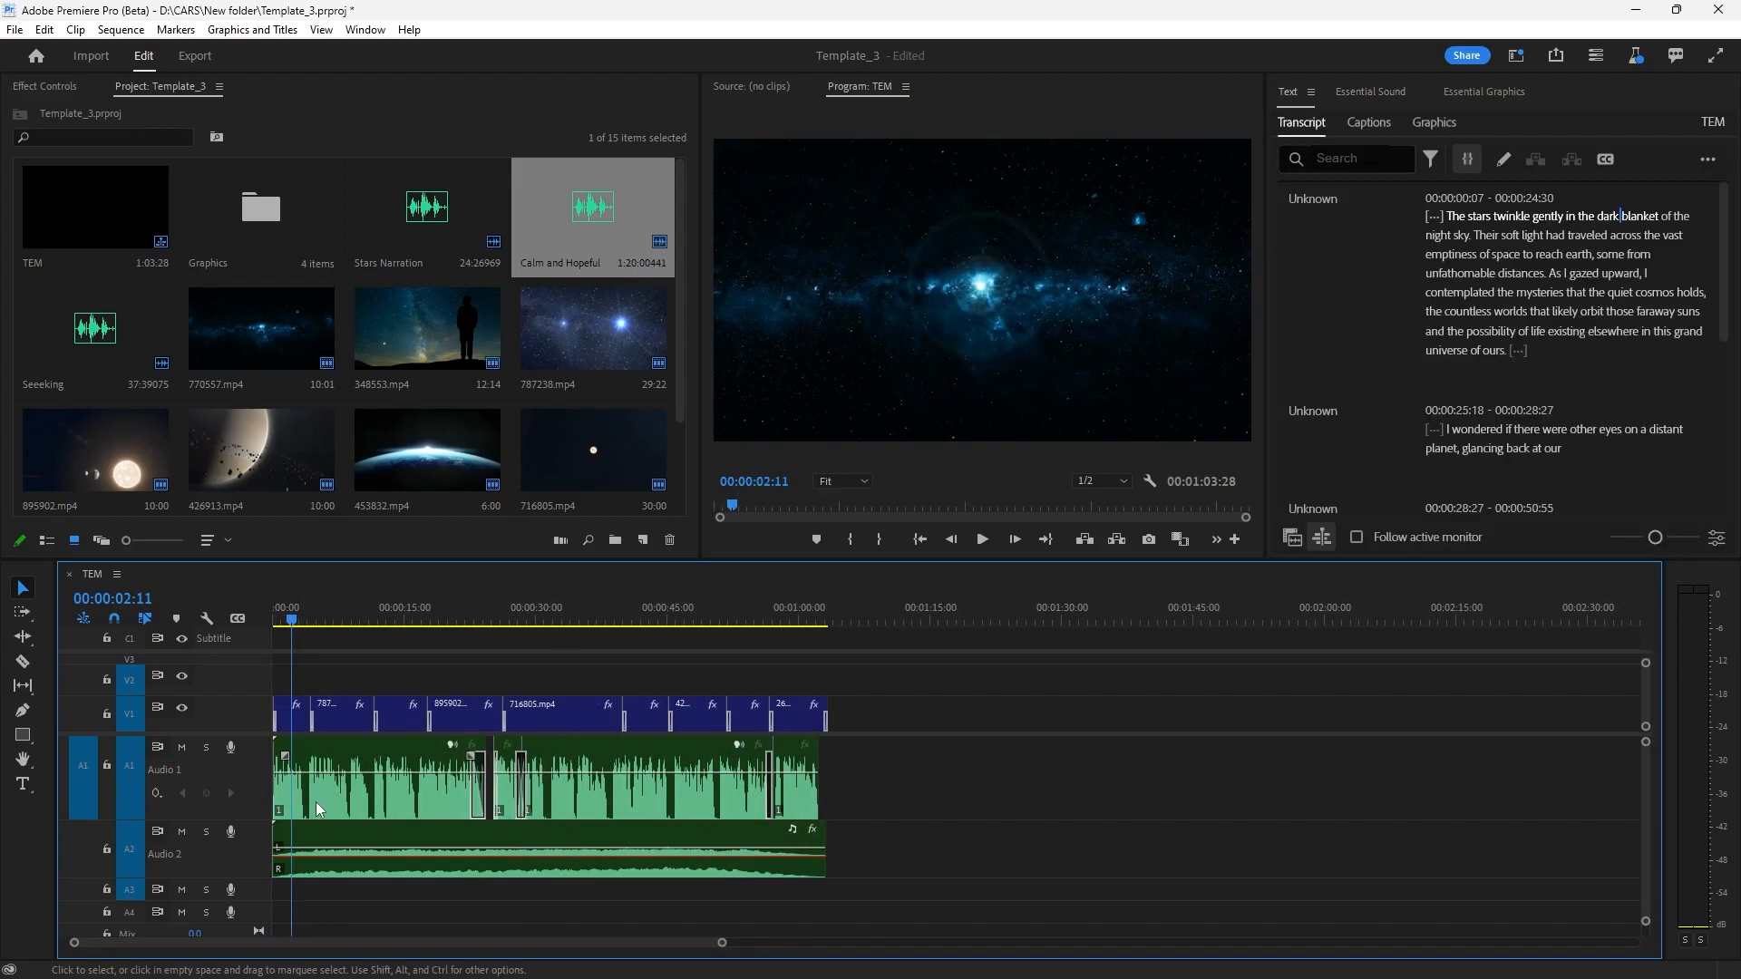
pyautogui.click(317, 803)
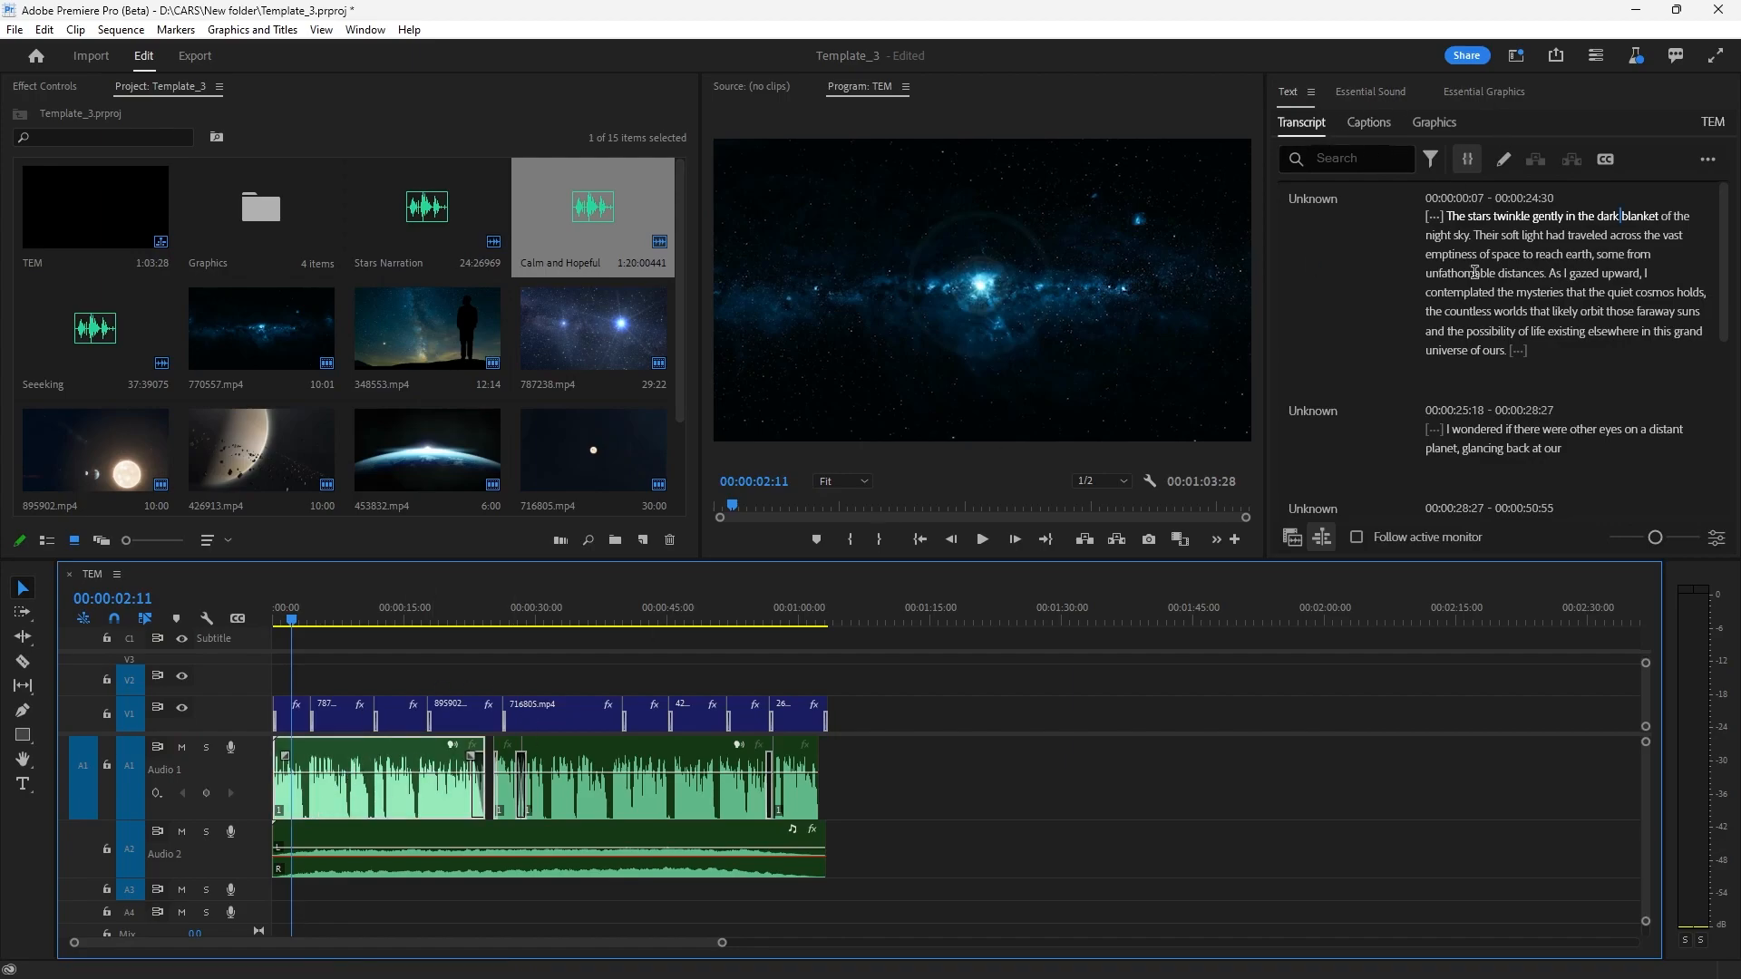
# - Create single-line Subtitle captions from the transcript with maximum length 45 characters, minimum duration 2.5 seconds and a 4-frame gap
pyautogui.click(1605, 161)
pyautogui.click(898, 468)
pyautogui.click(872, 626)
pyautogui.moveTo(896, 395); pyautogui.dragTo(929, 150)
pyautogui.click(796, 261)
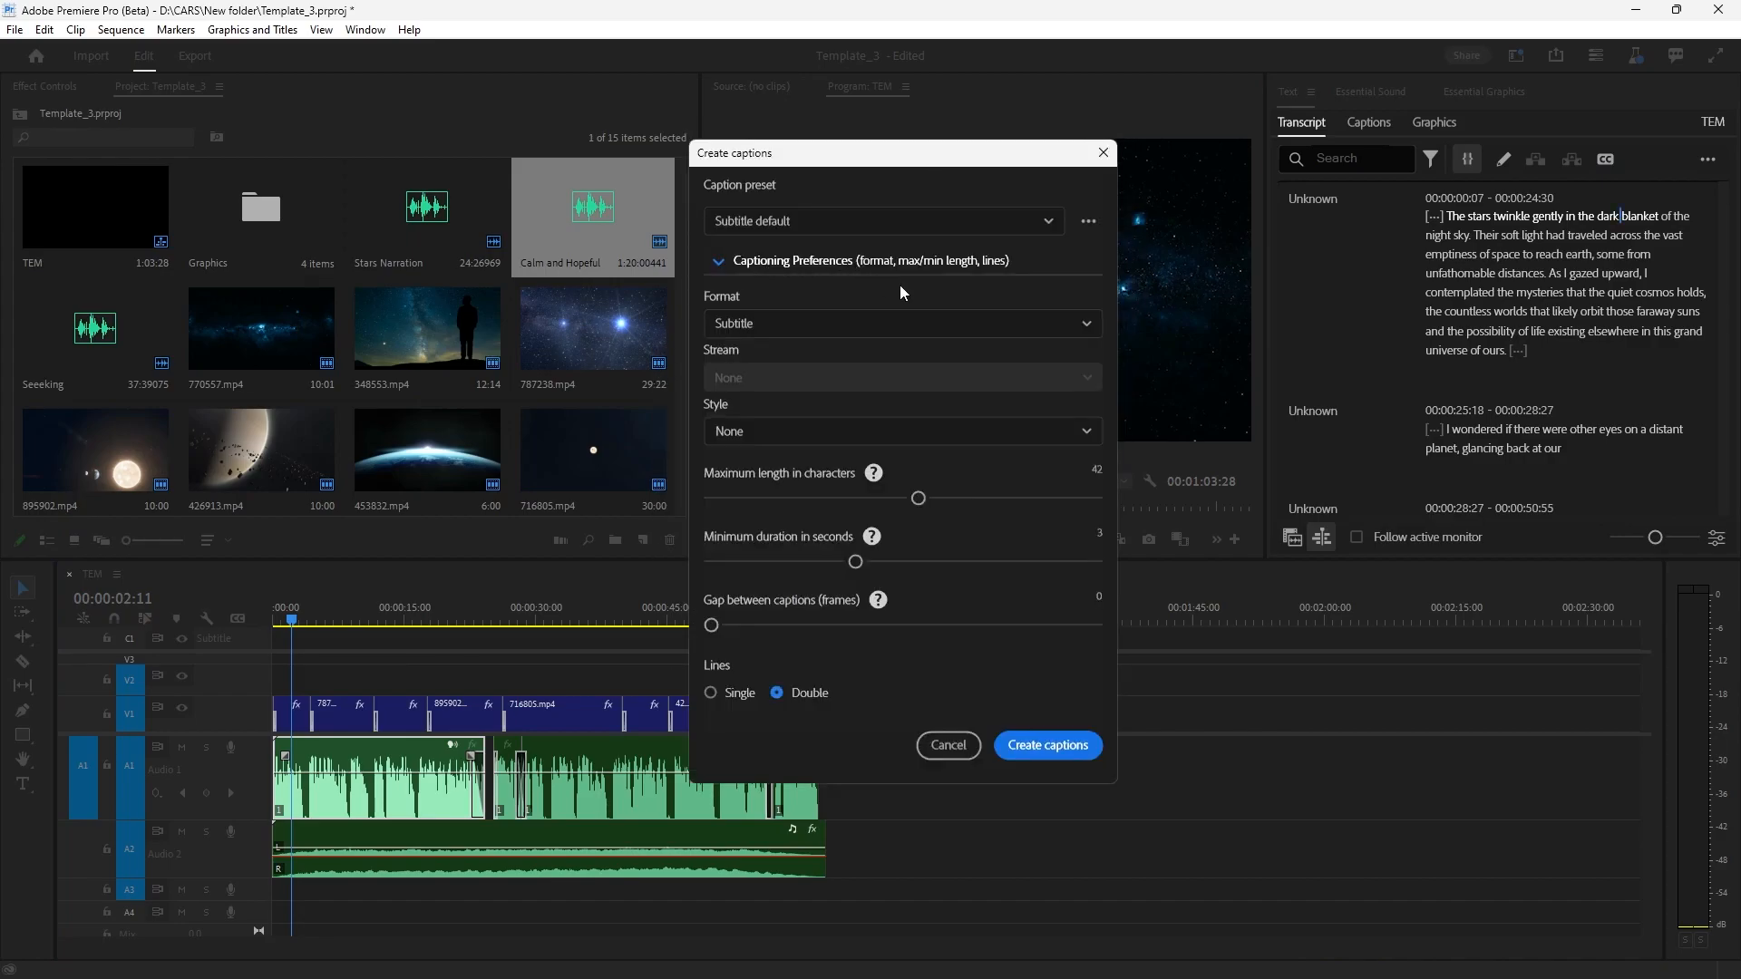
pyautogui.click(870, 432)
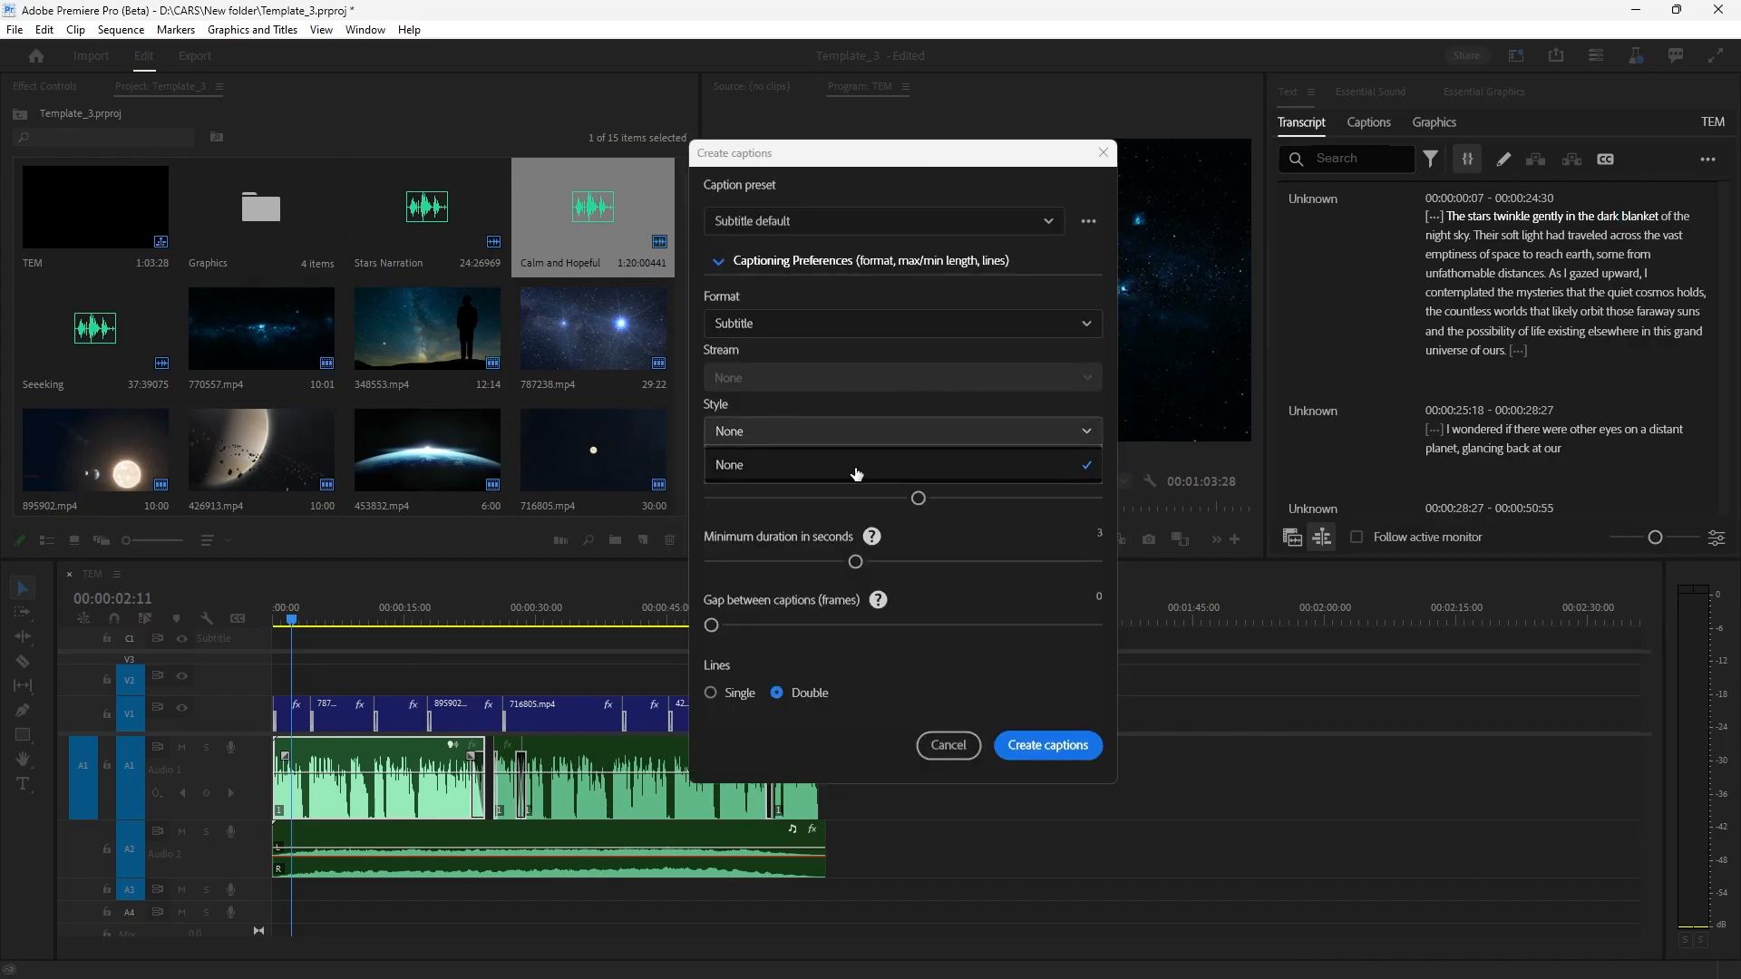
pyautogui.click(902, 465)
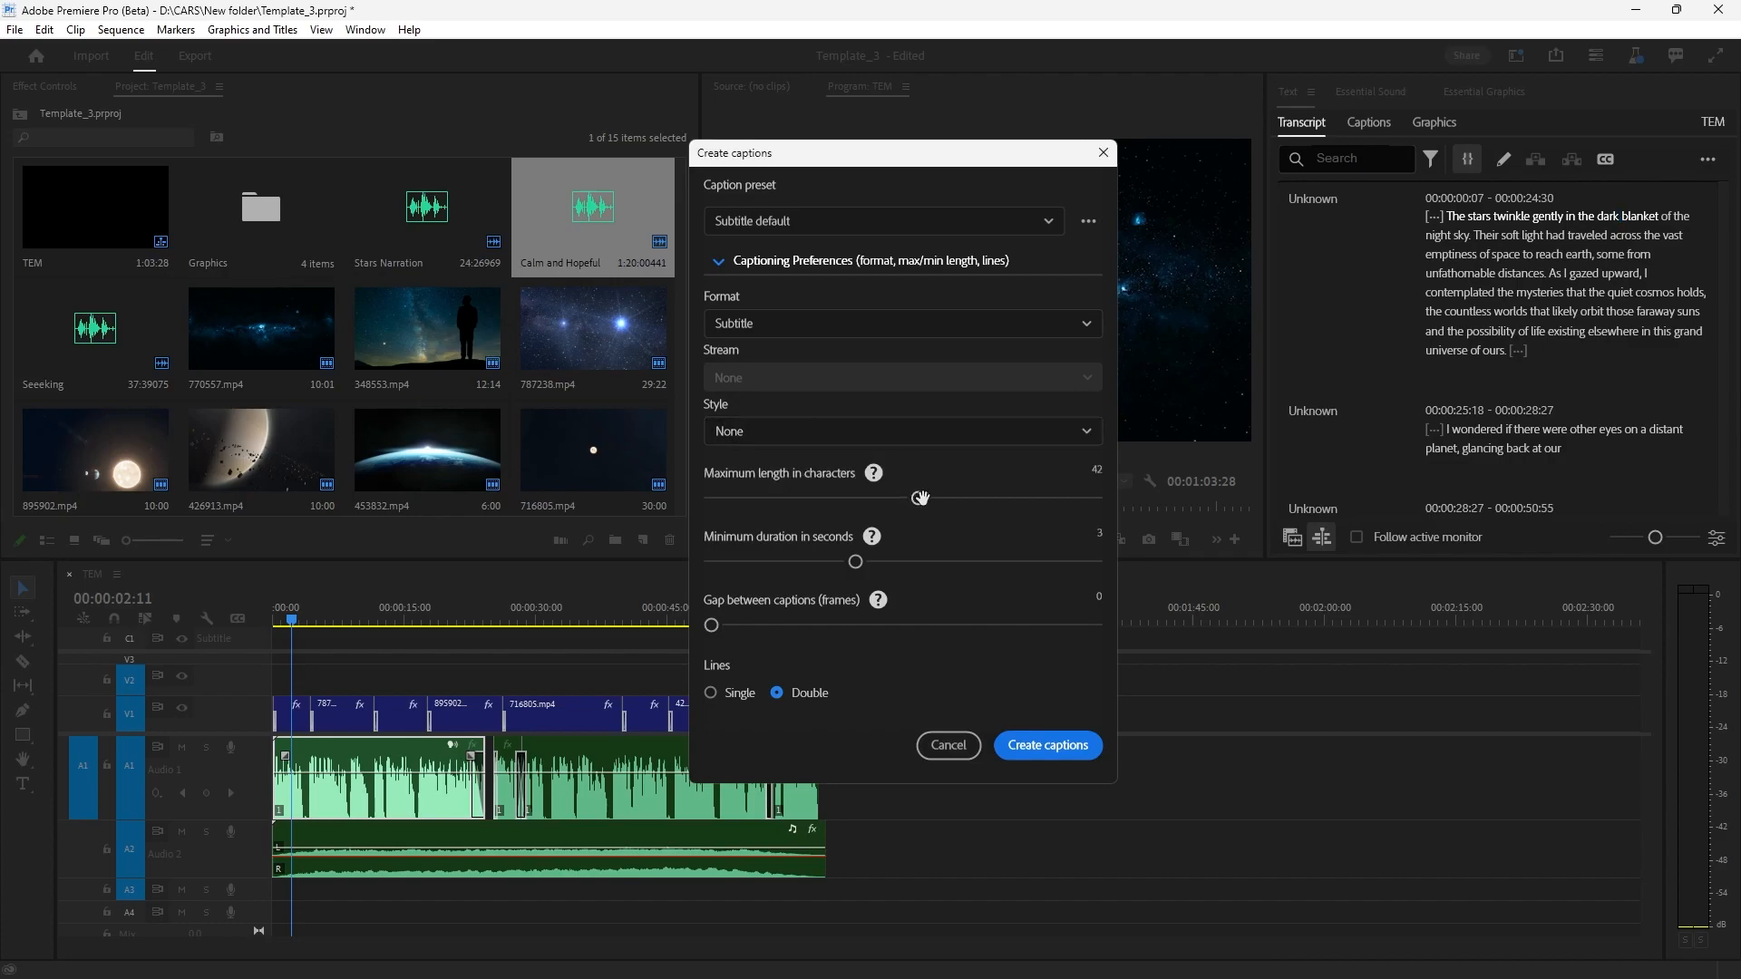
pyautogui.click(710, 693)
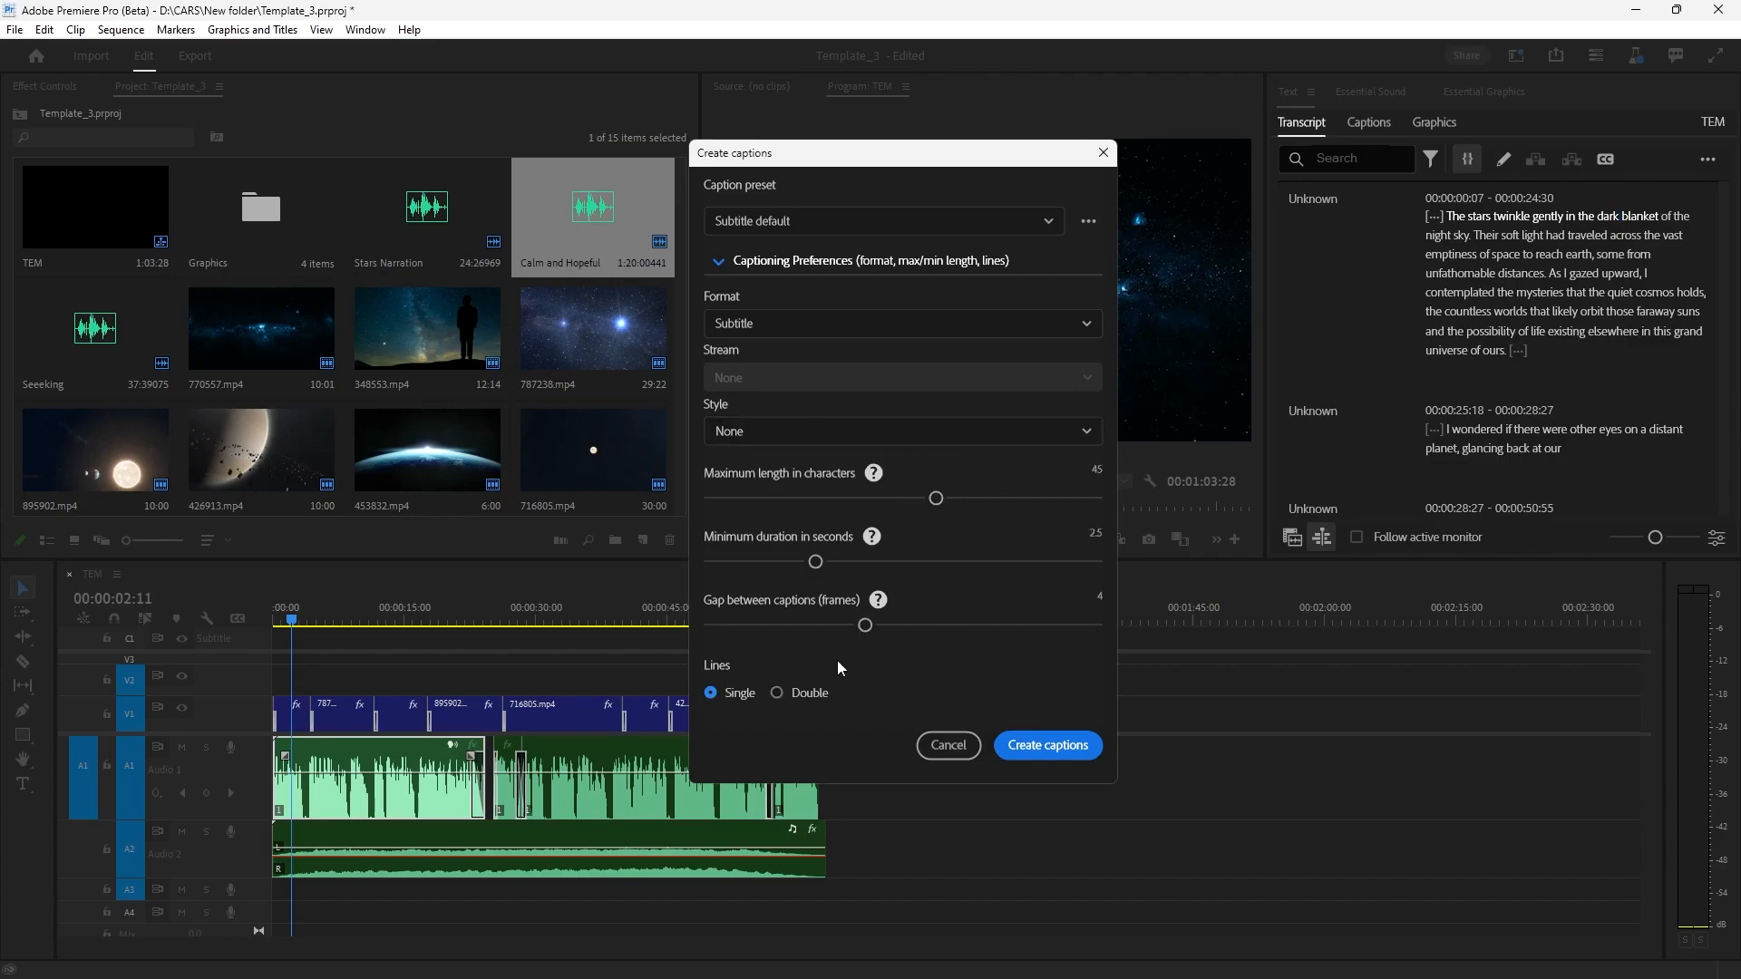
pyautogui.click(1067, 749)
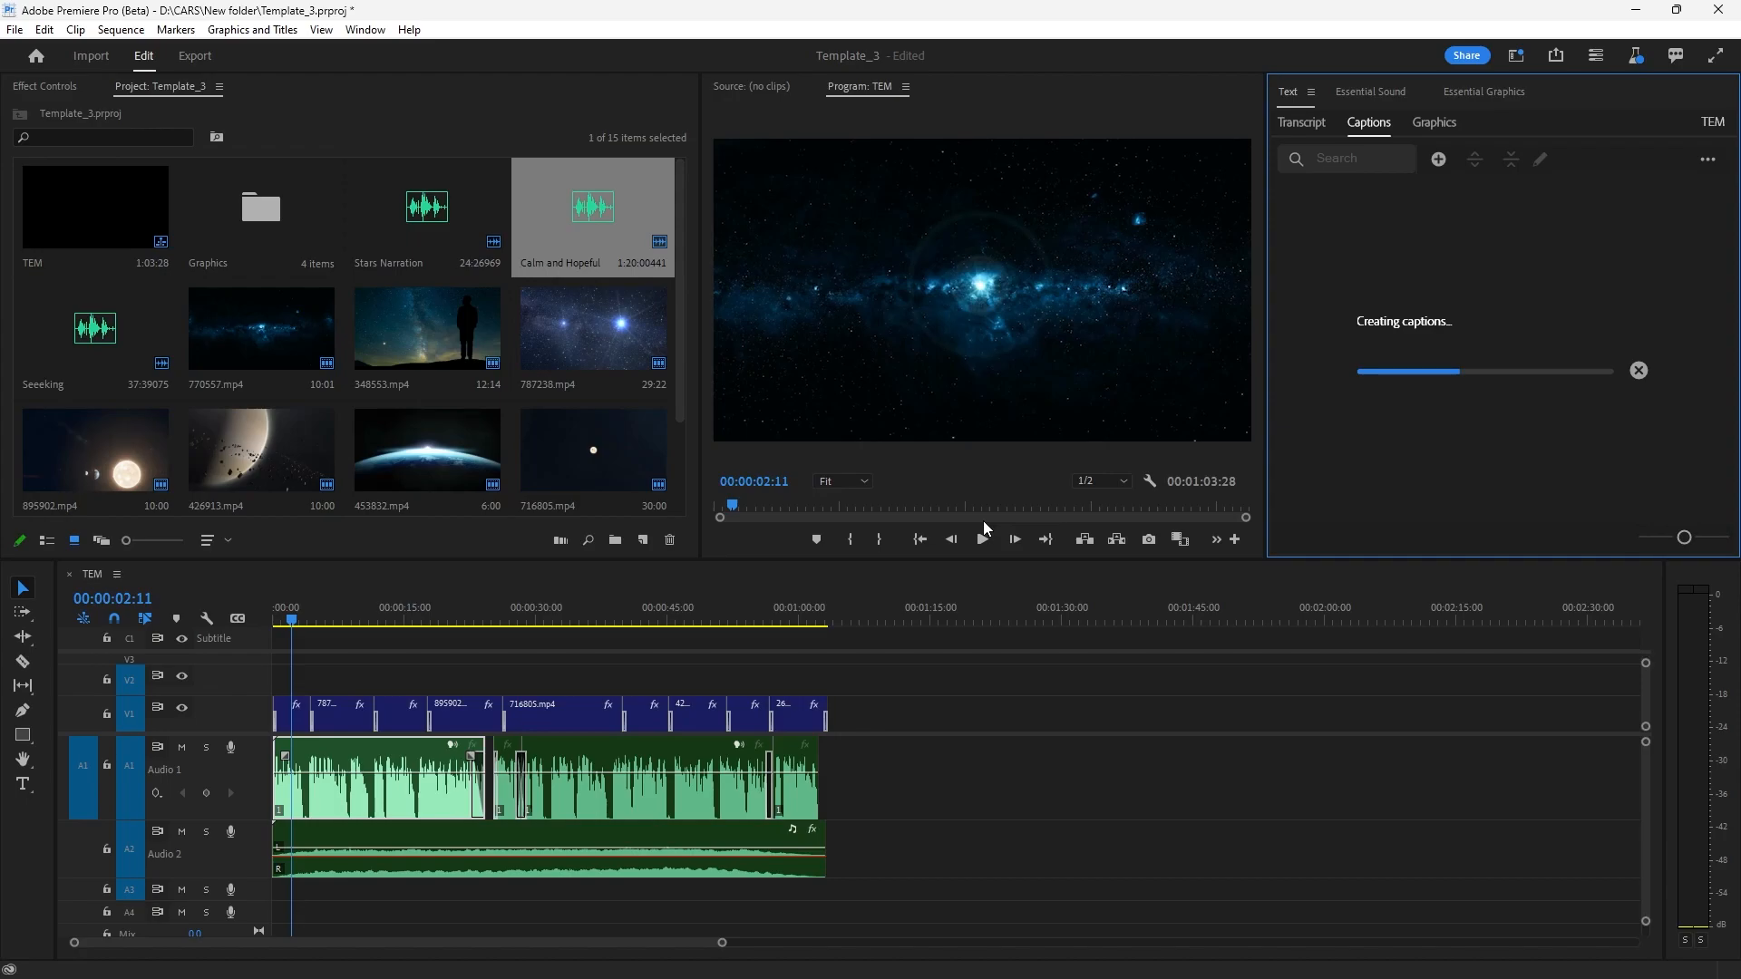
# - Select the caption "glancing back at our little blue dot" and increase its text size to about 53 in Essential Graphics
pyautogui.click(525, 642)
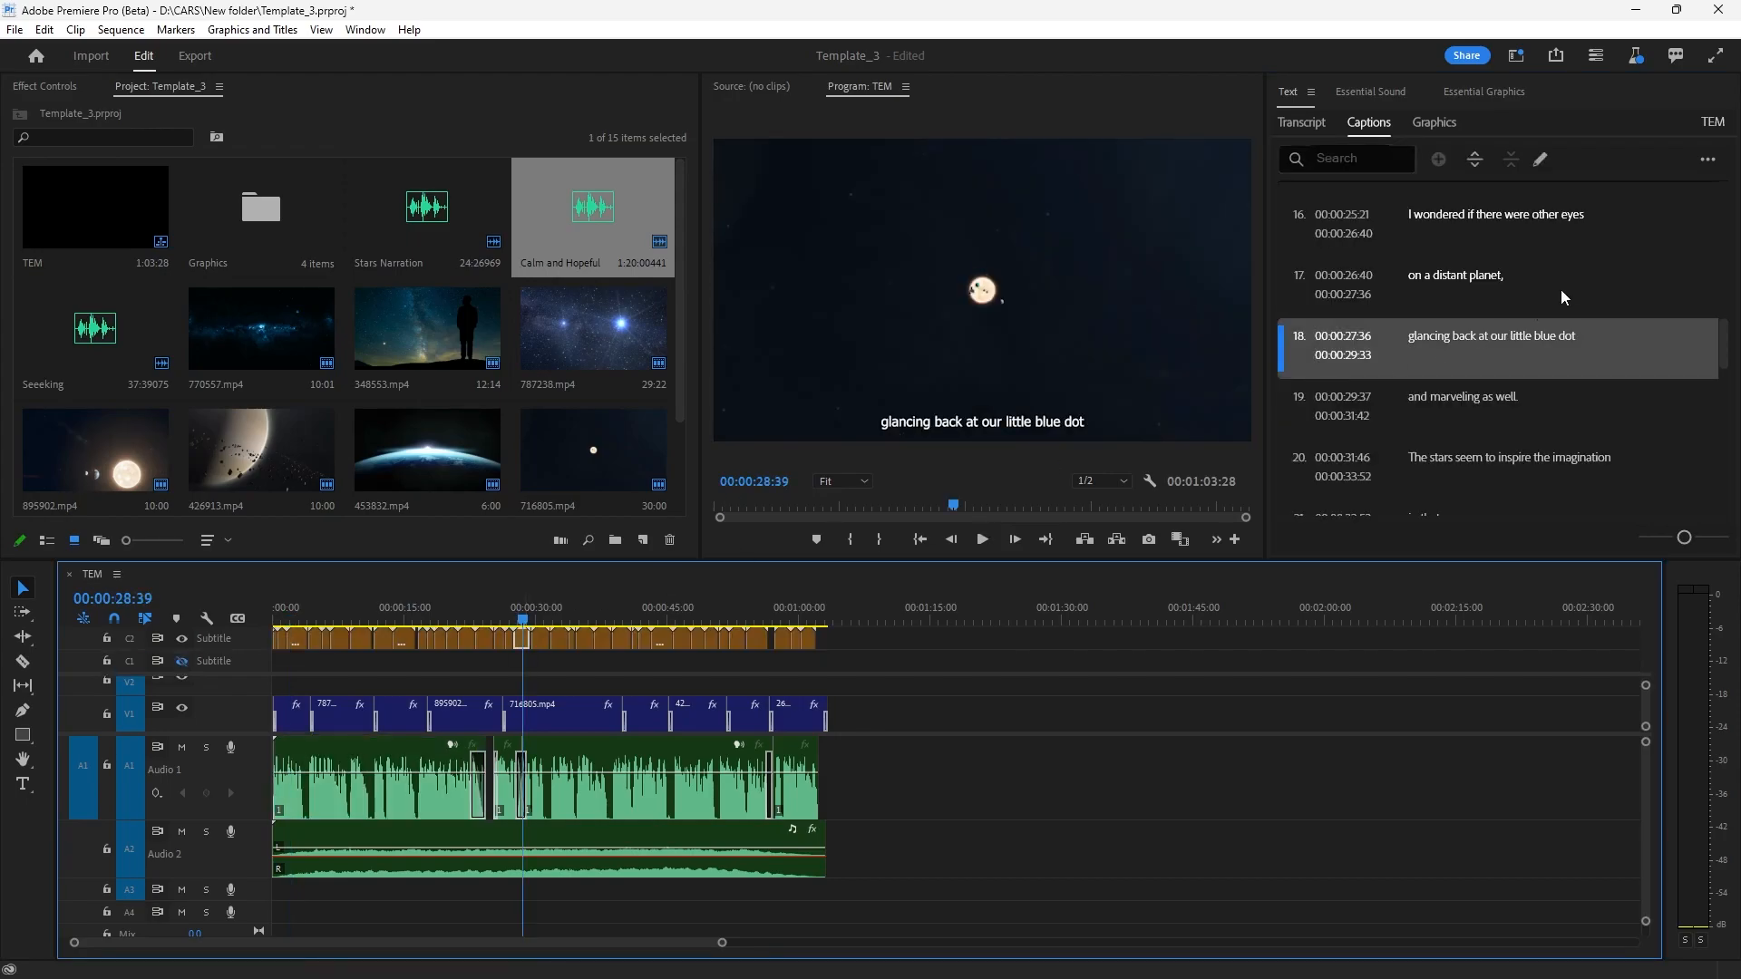
pyautogui.click(1473, 94)
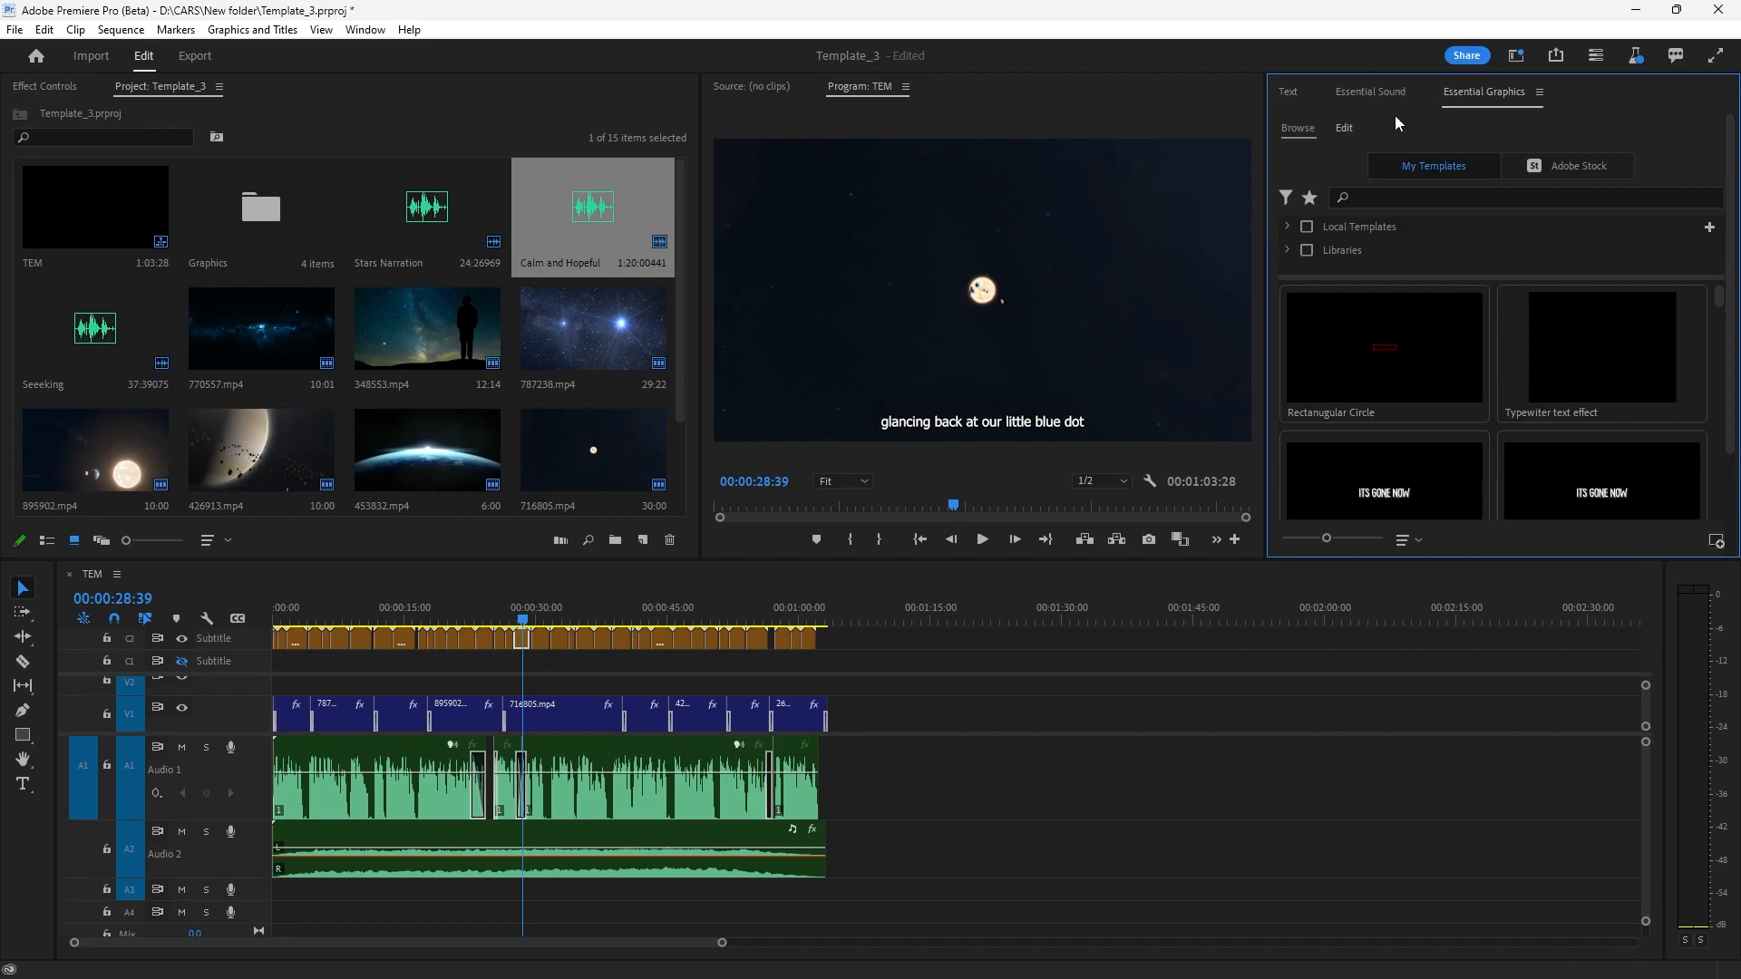
pyautogui.click(366, 29)
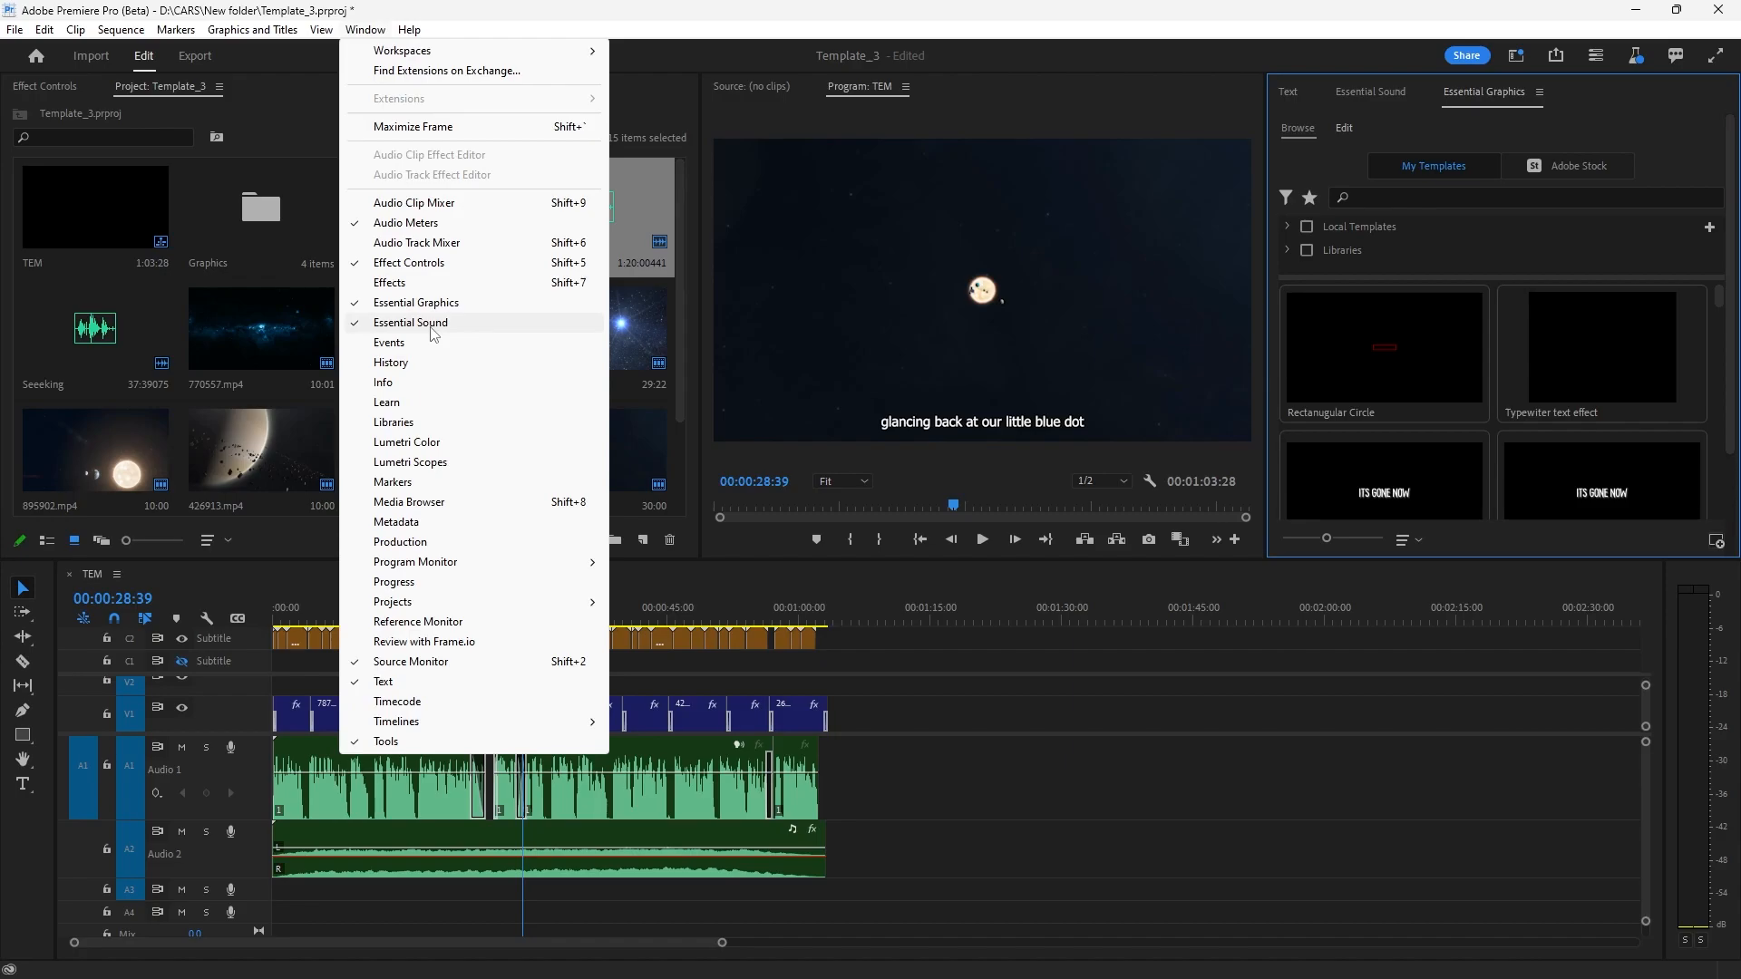
pyautogui.press('Escape')
pyautogui.click(1344, 128)
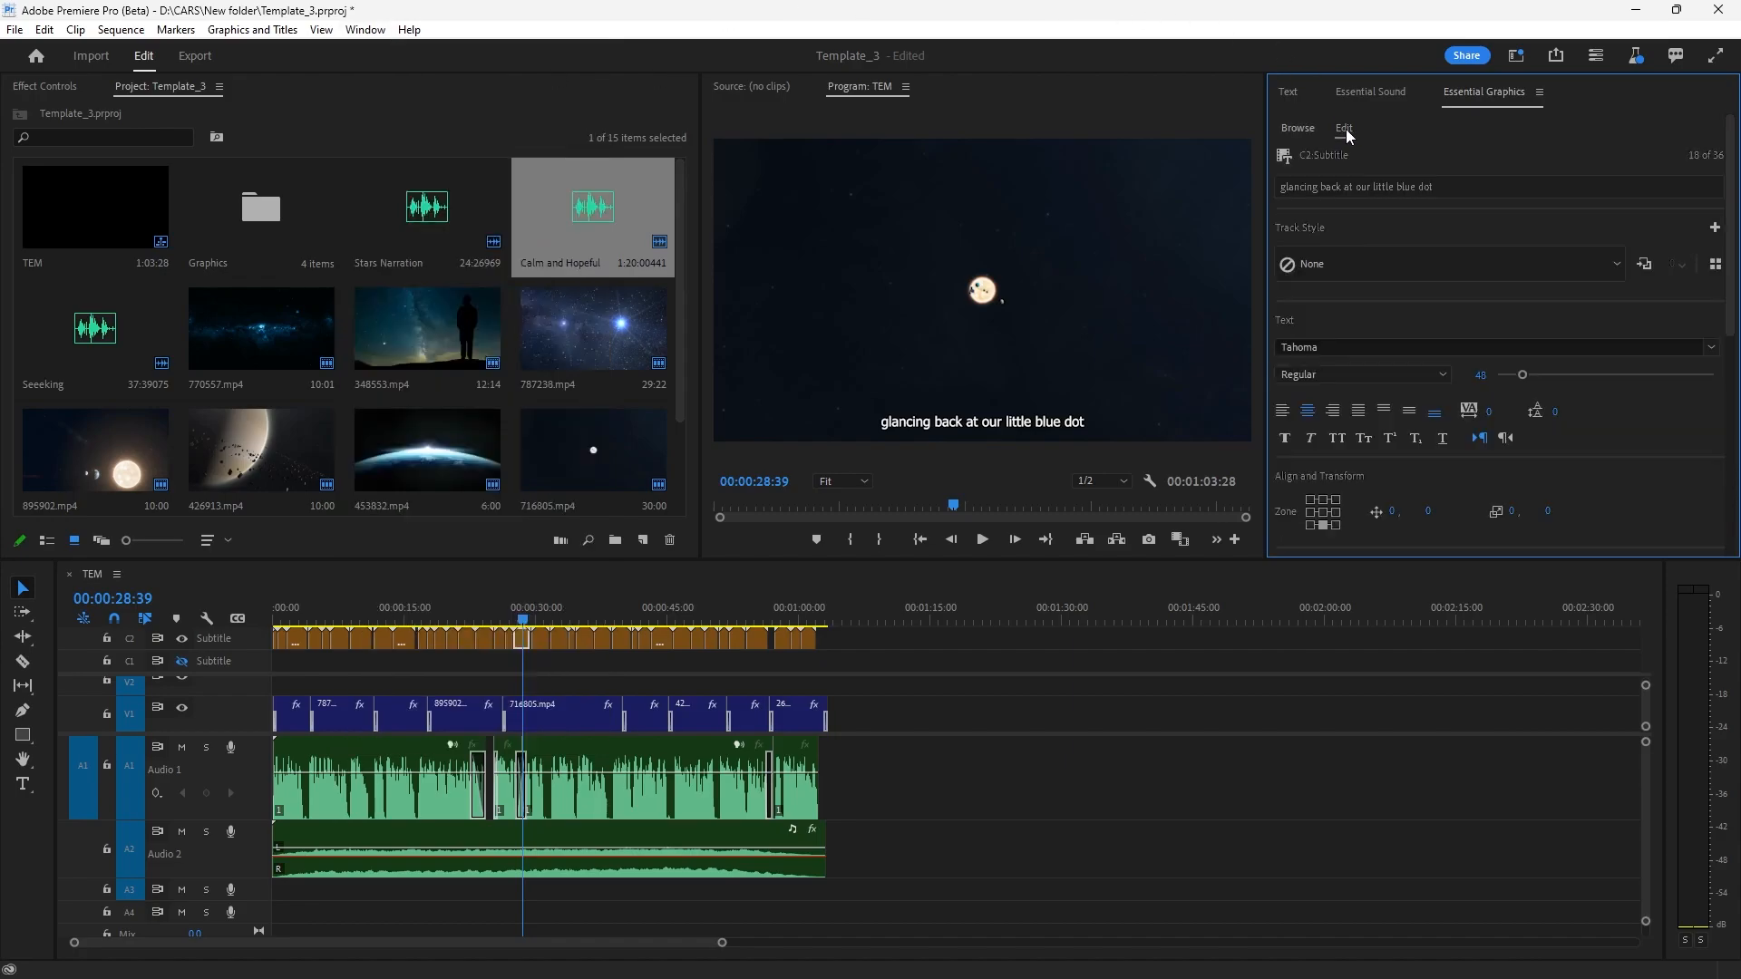
pyautogui.moveTo(1728, 338)
pyautogui.mouseDown()
pyautogui.moveTo(1732, 467)
pyautogui.moveTo(1730, 322)
pyautogui.mouseUp()
pyautogui.moveTo(1527, 365); pyautogui.dragTo(1534, 362)
# - Give the caption a black (000000) background with 65% opacity and enlarge the background around the text
pyautogui.scroll(-3, 1315, 344)
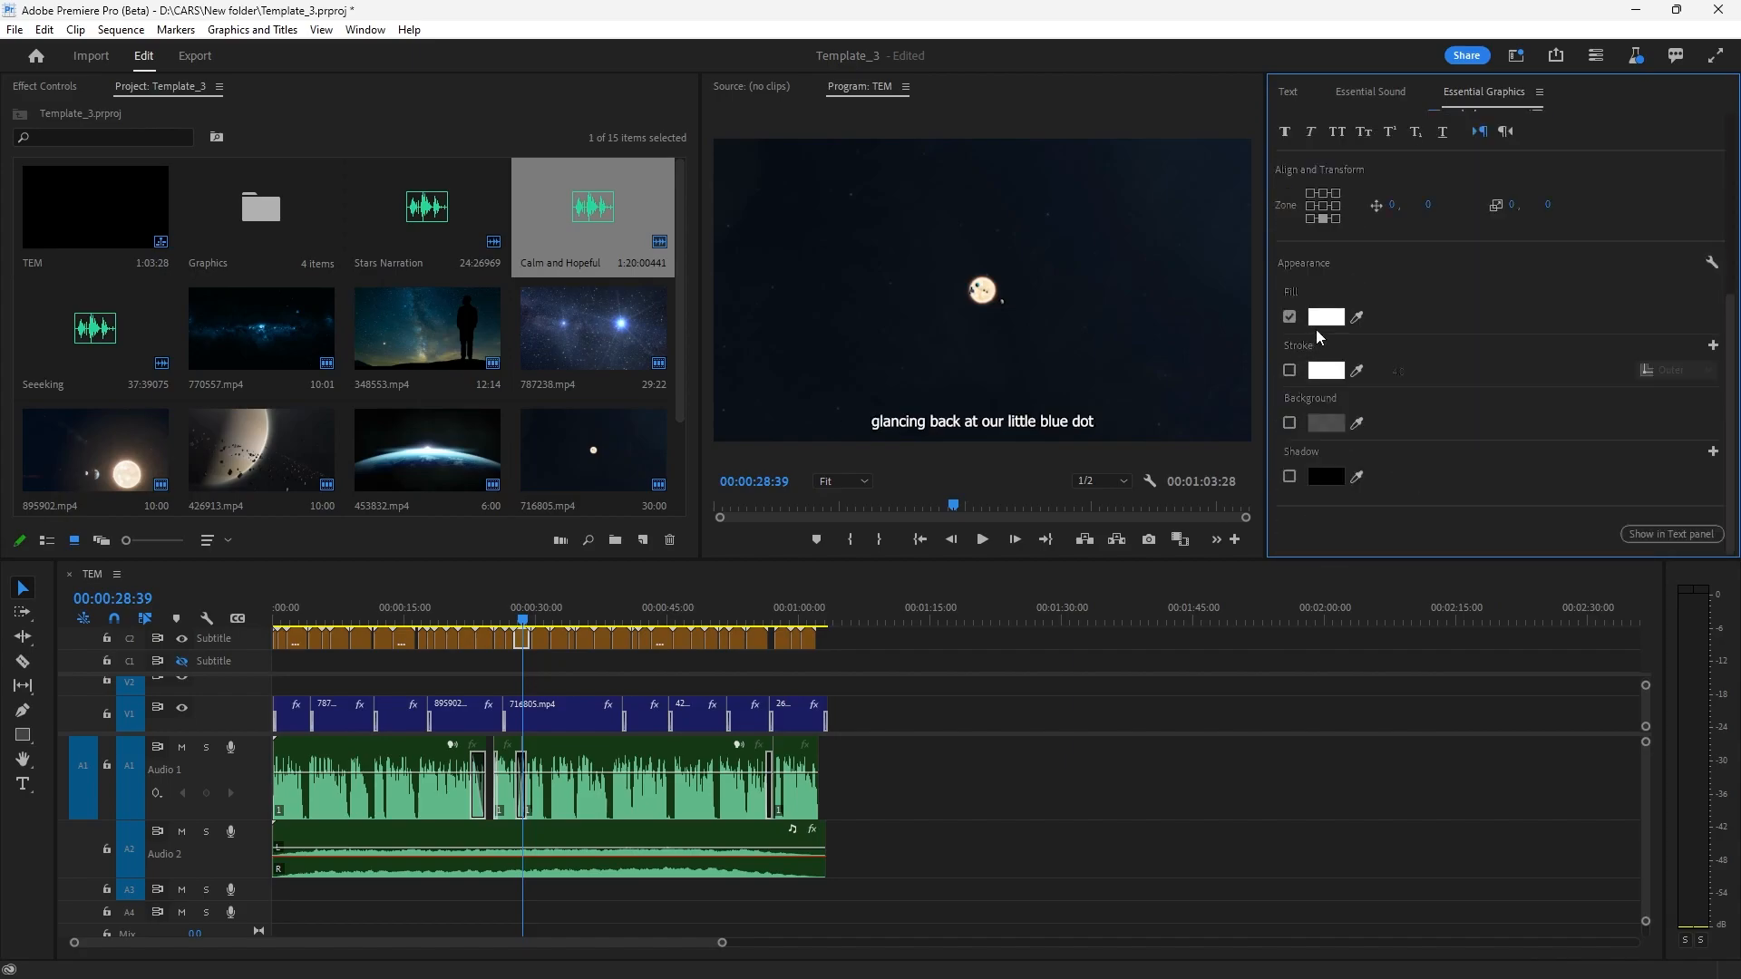
pyautogui.click(1289, 422)
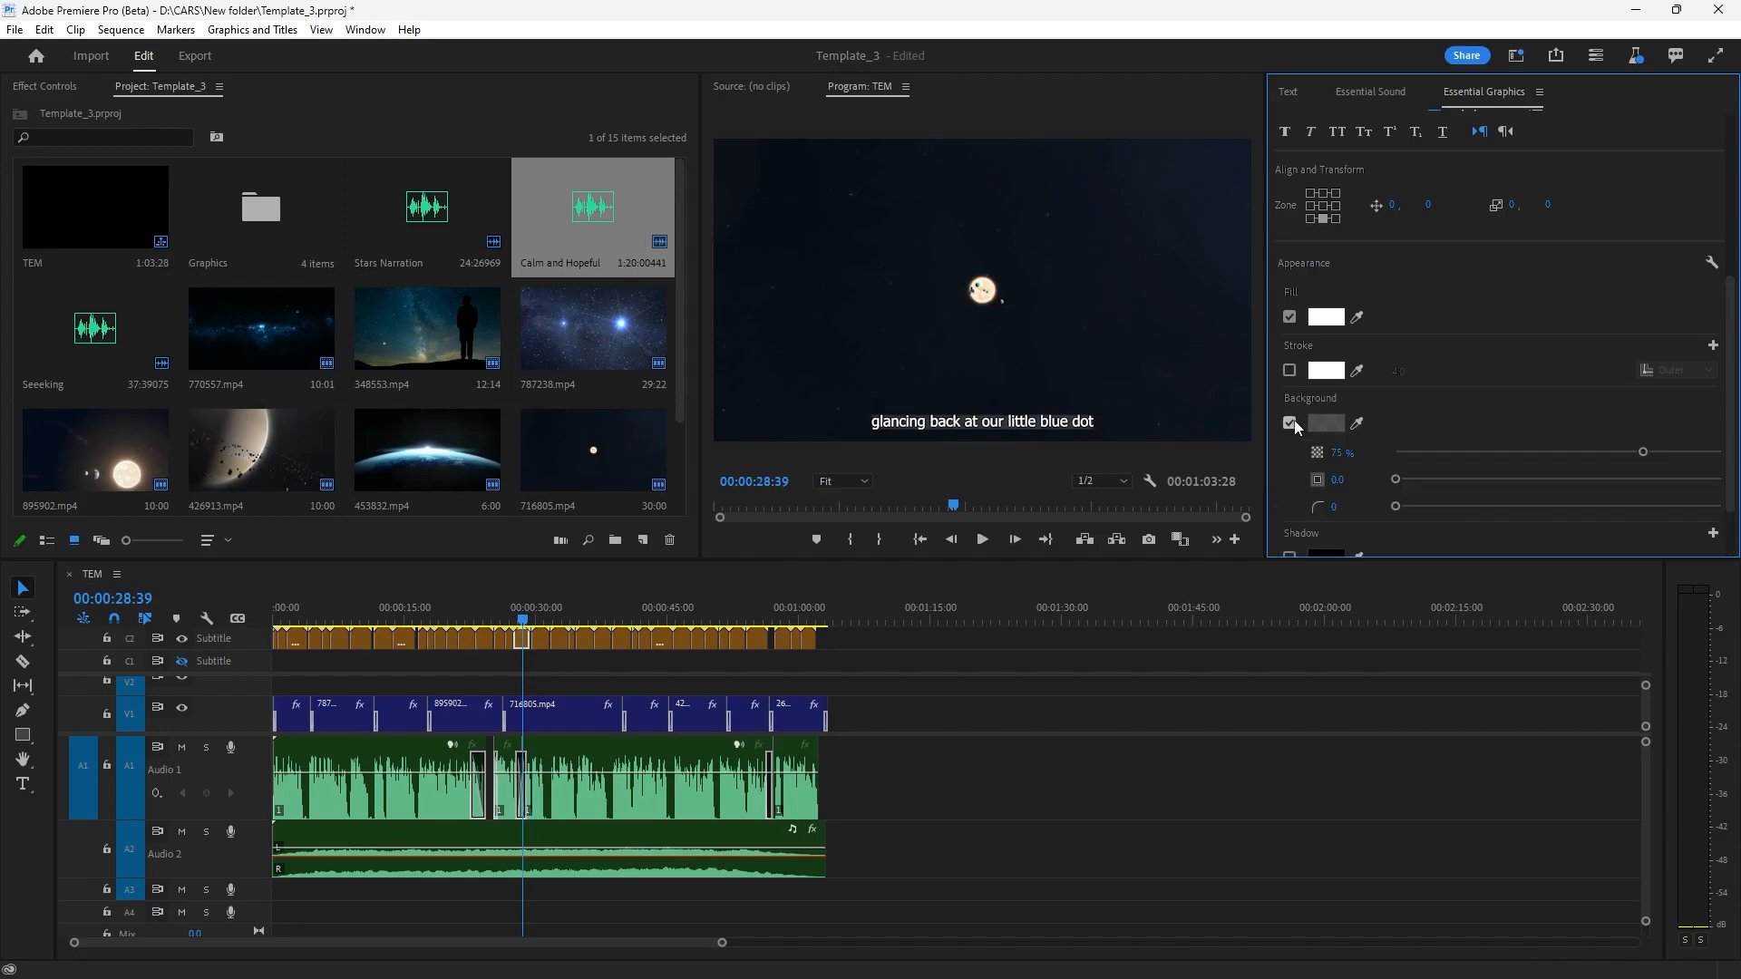
pyautogui.click(1326, 424)
pyautogui.click(651, 381)
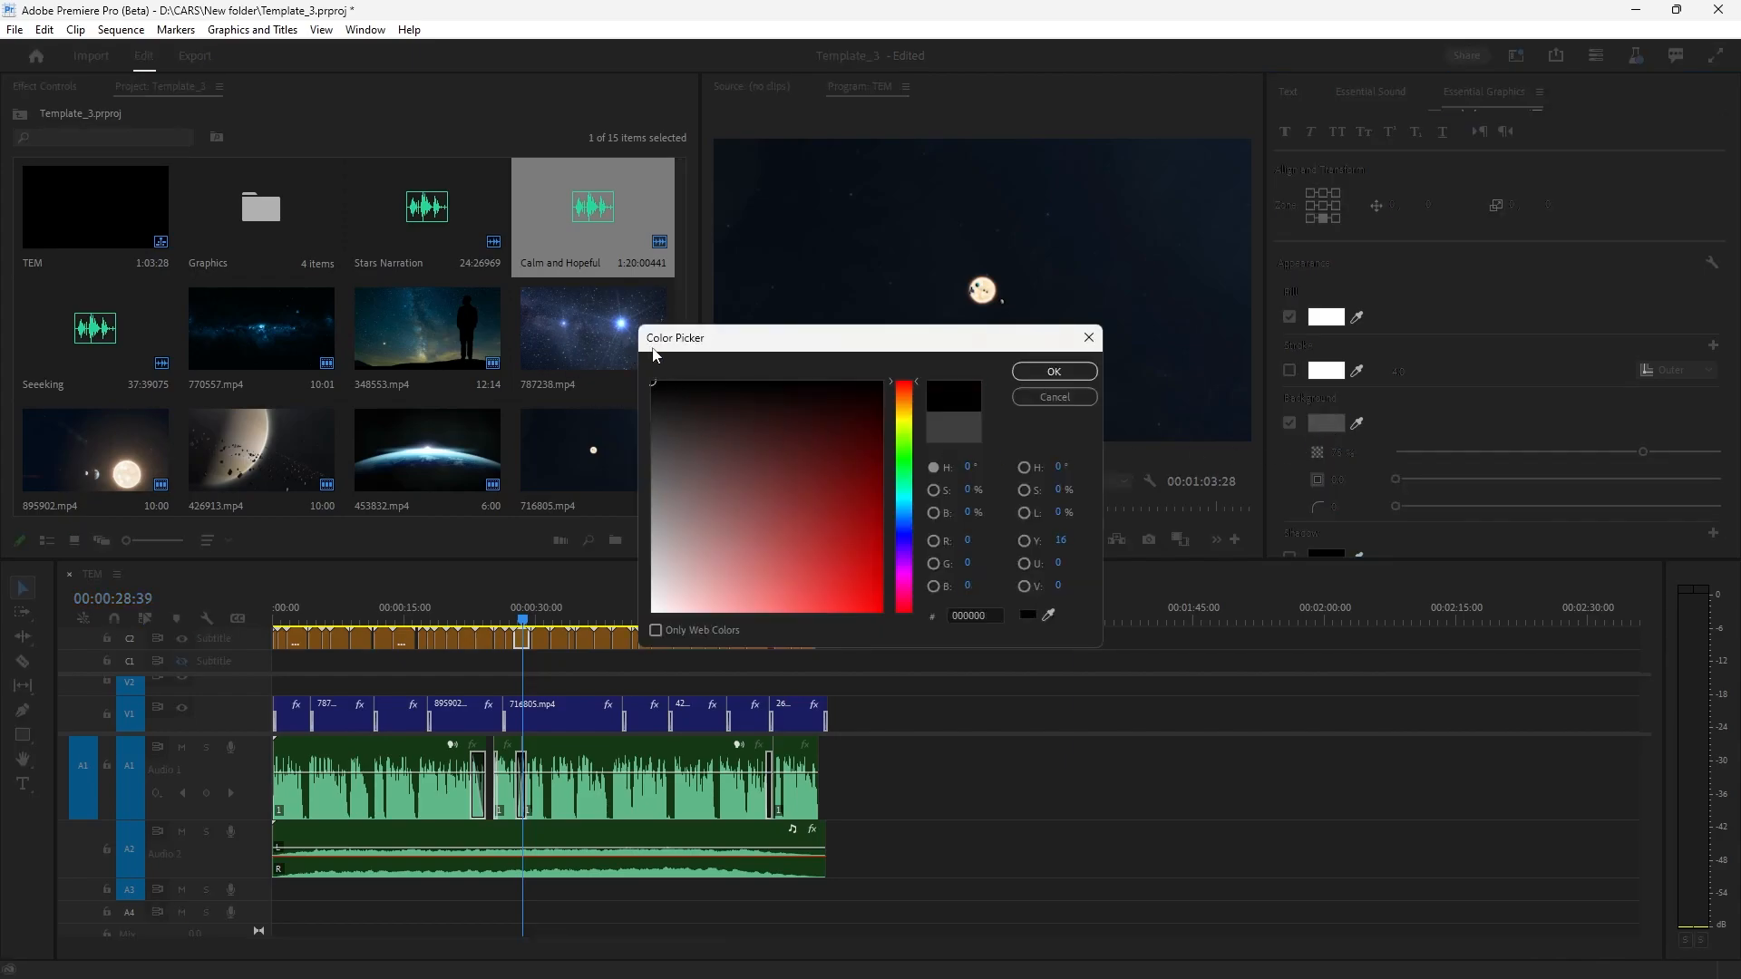
pyautogui.click(1054, 371)
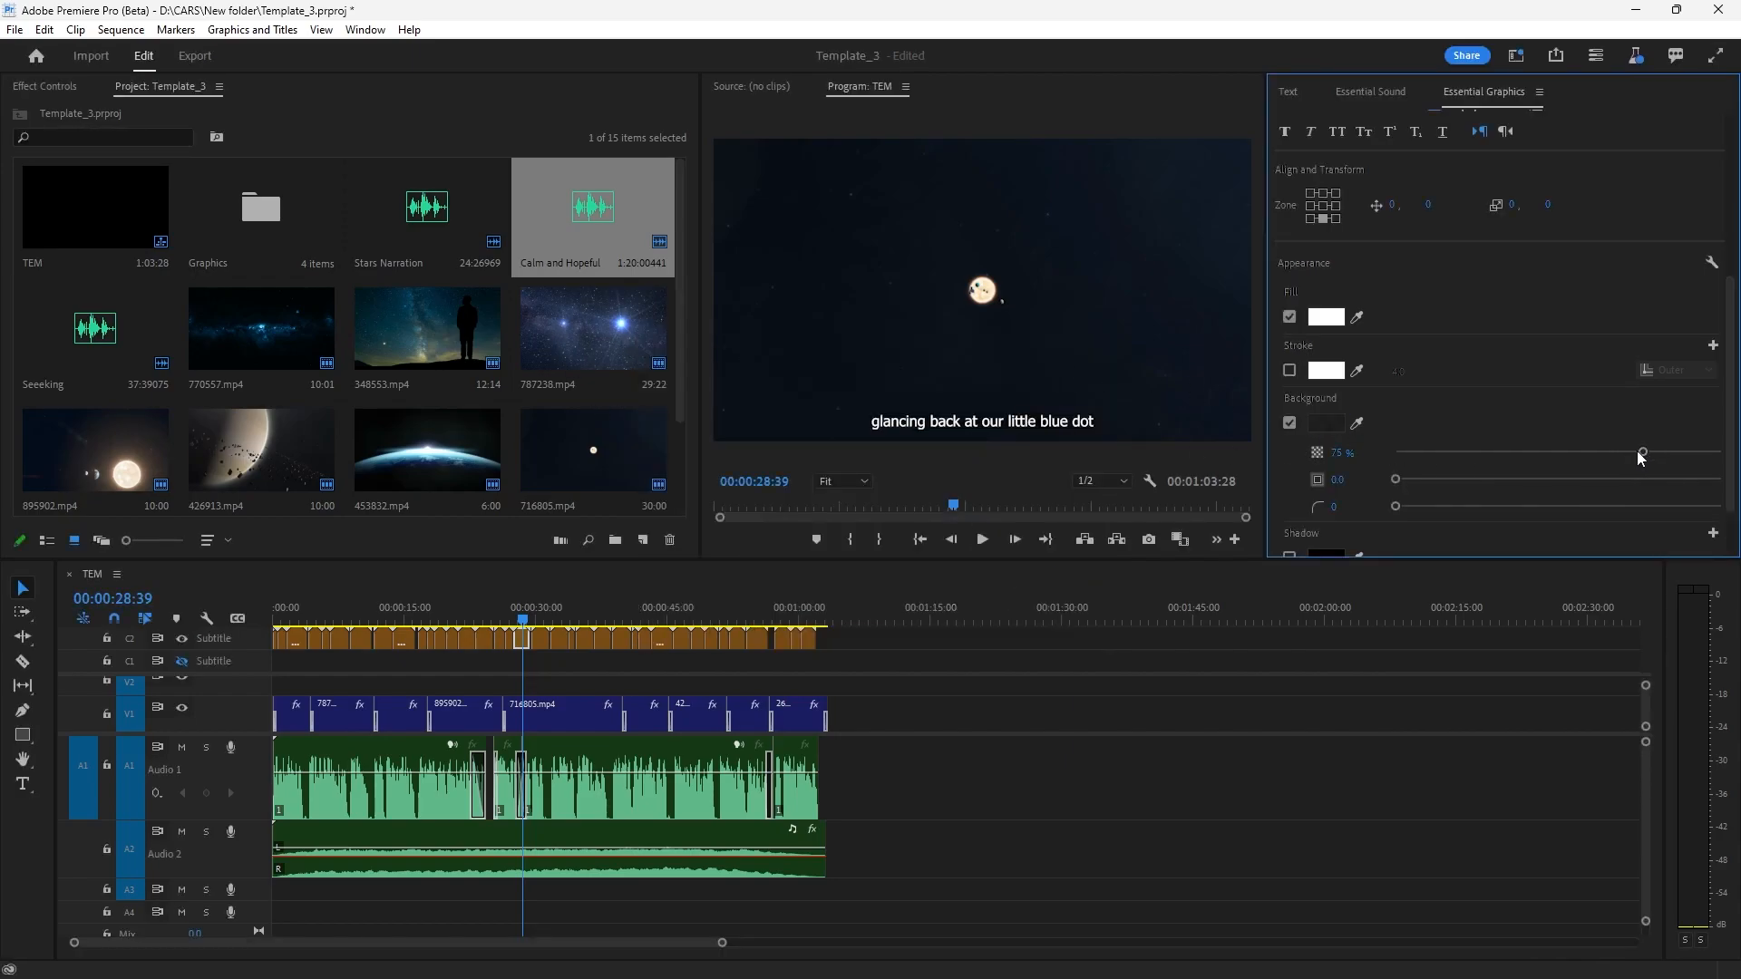
pyautogui.click(1344, 452)
pyautogui.write('65')
pyautogui.press('Return')
pyautogui.moveTo(1470, 479); pyautogui.dragTo(1488, 479)
# - Push the selected caption's style to all captions on the track
pyautogui.click(523, 644)
pyautogui.moveTo(1730, 417); pyautogui.dragTo(1688, 242)
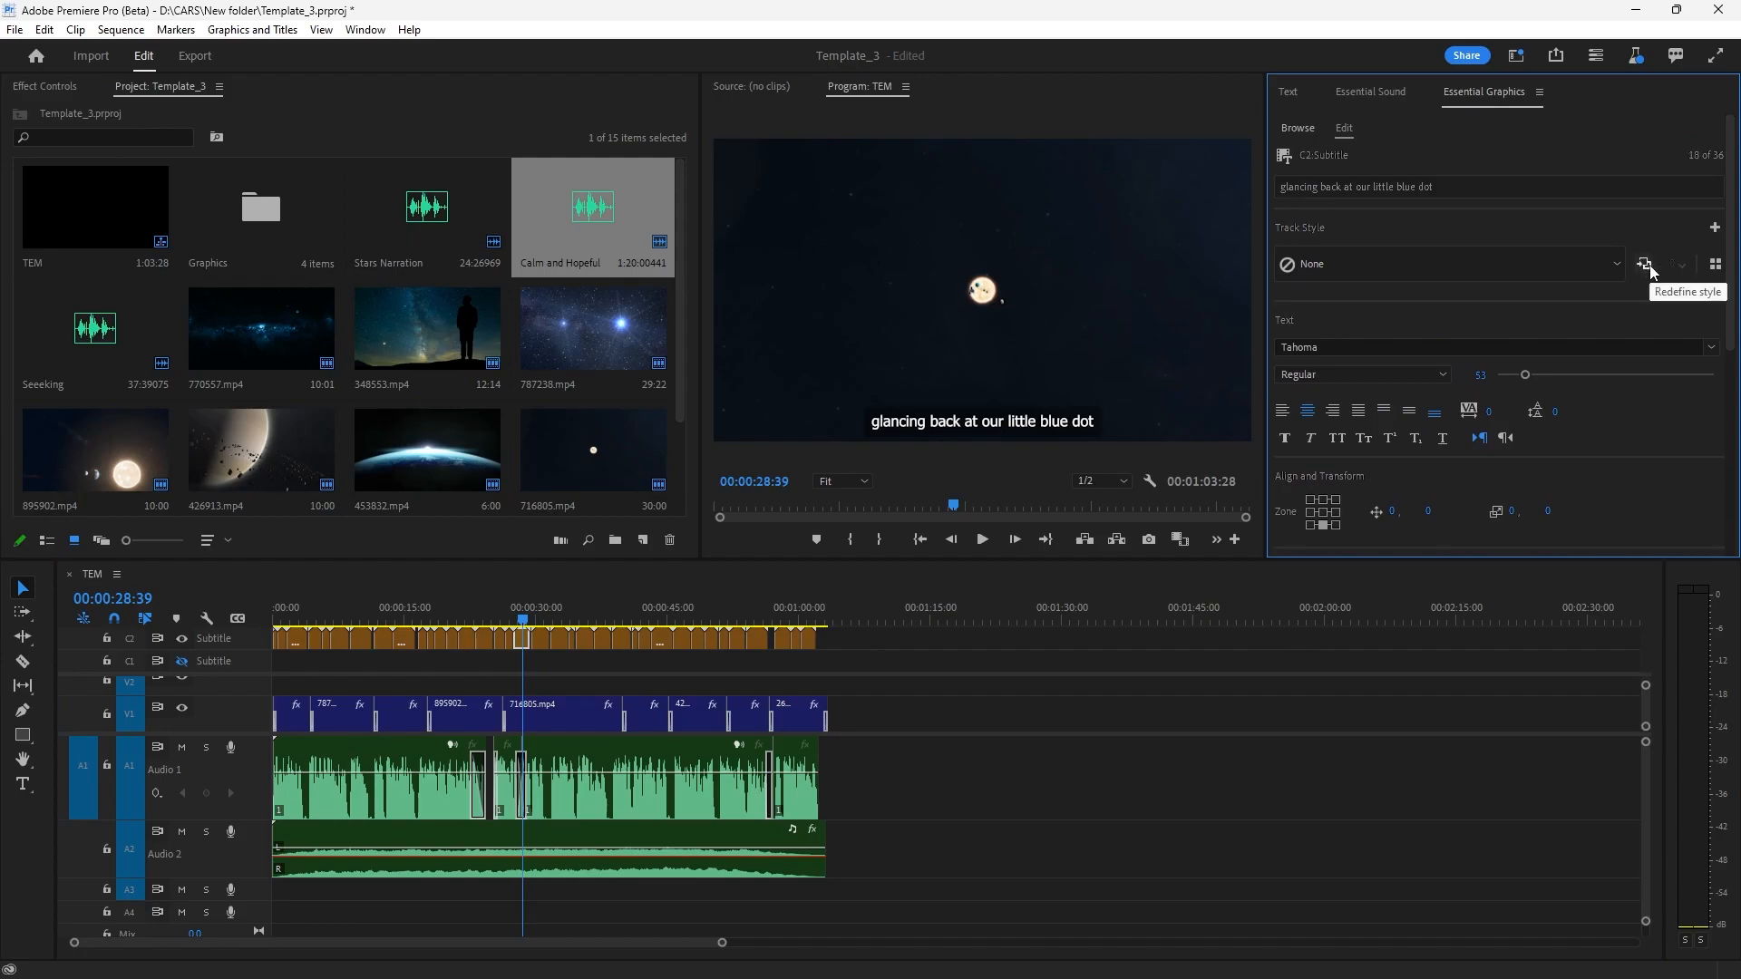
pyautogui.click(1647, 265)
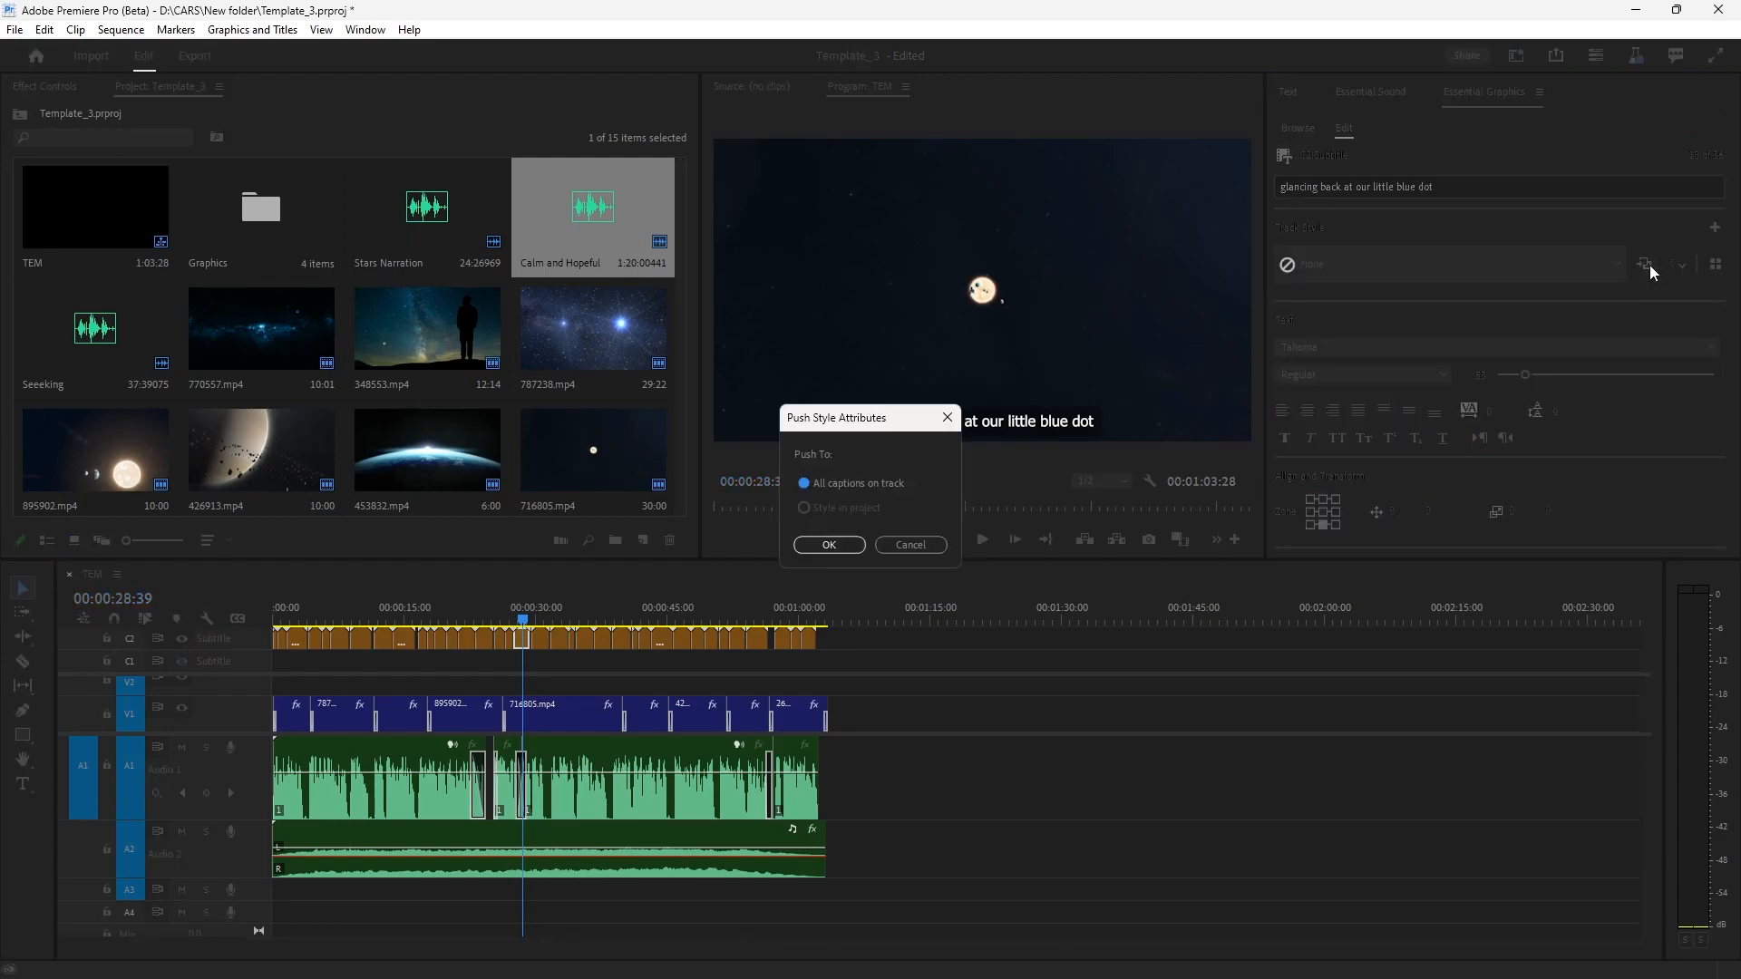
pyautogui.click(827, 545)
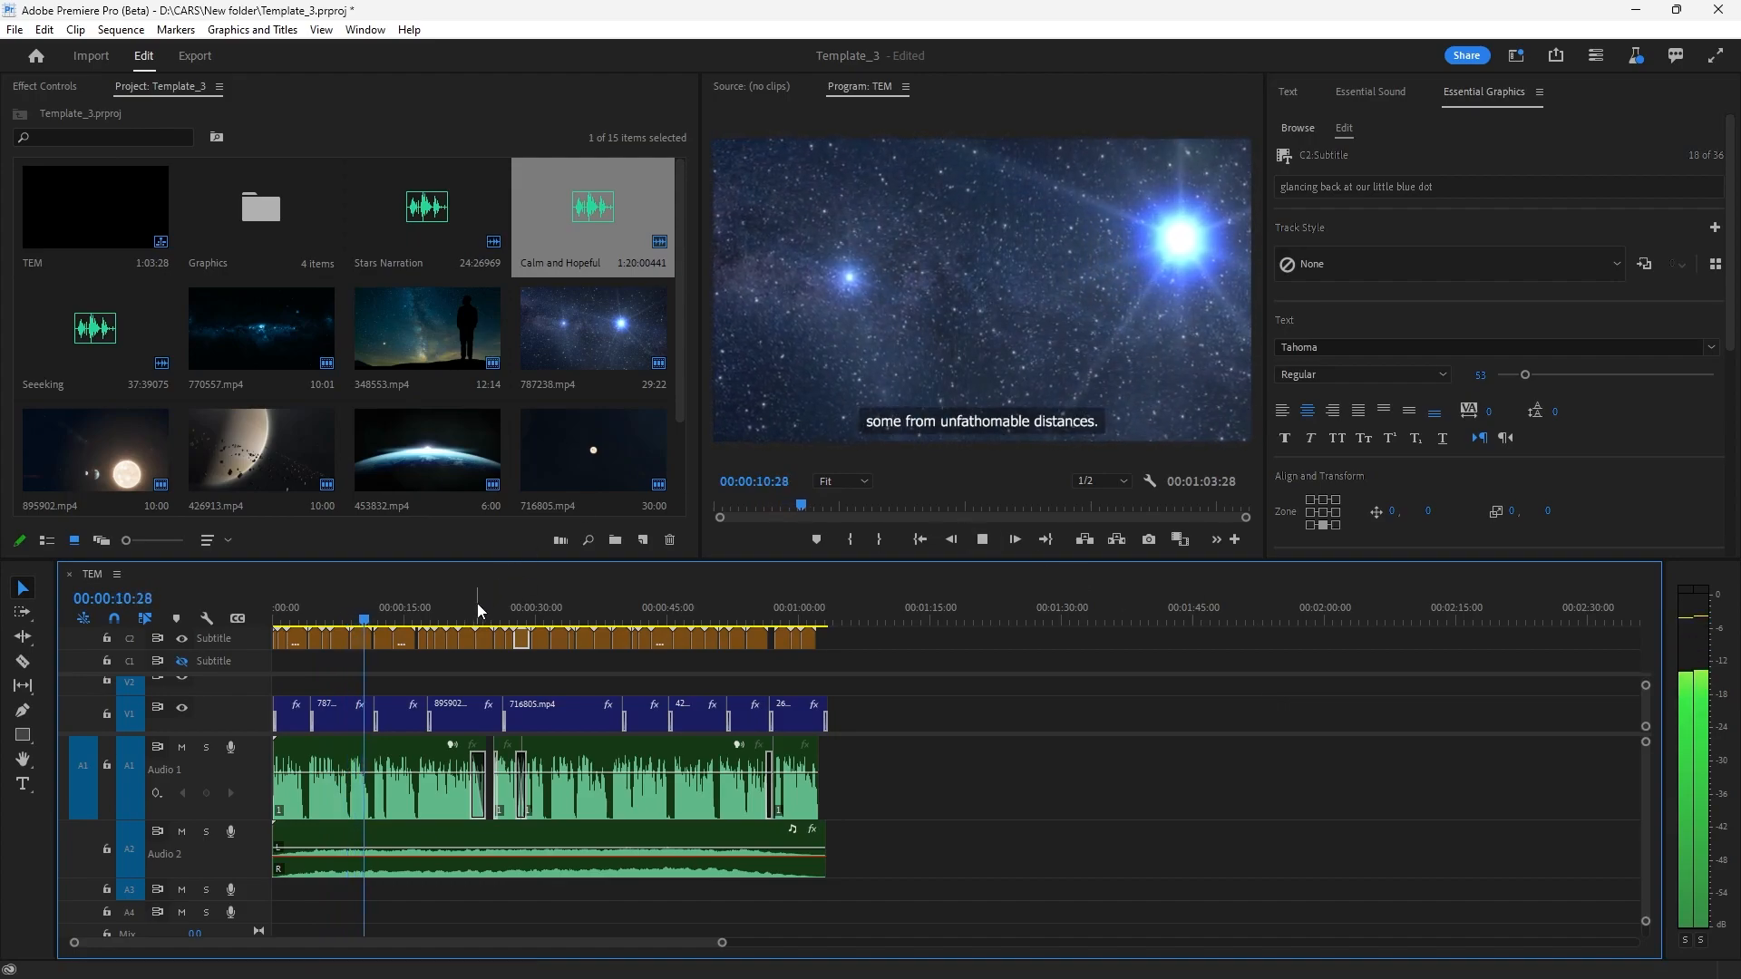
# - Play the sequence from 00:00:20:22 to about 00:00:31:26 to review the captions with the narration fades and ducked music
pyautogui.press('space')
pyautogui.click(779, 611)
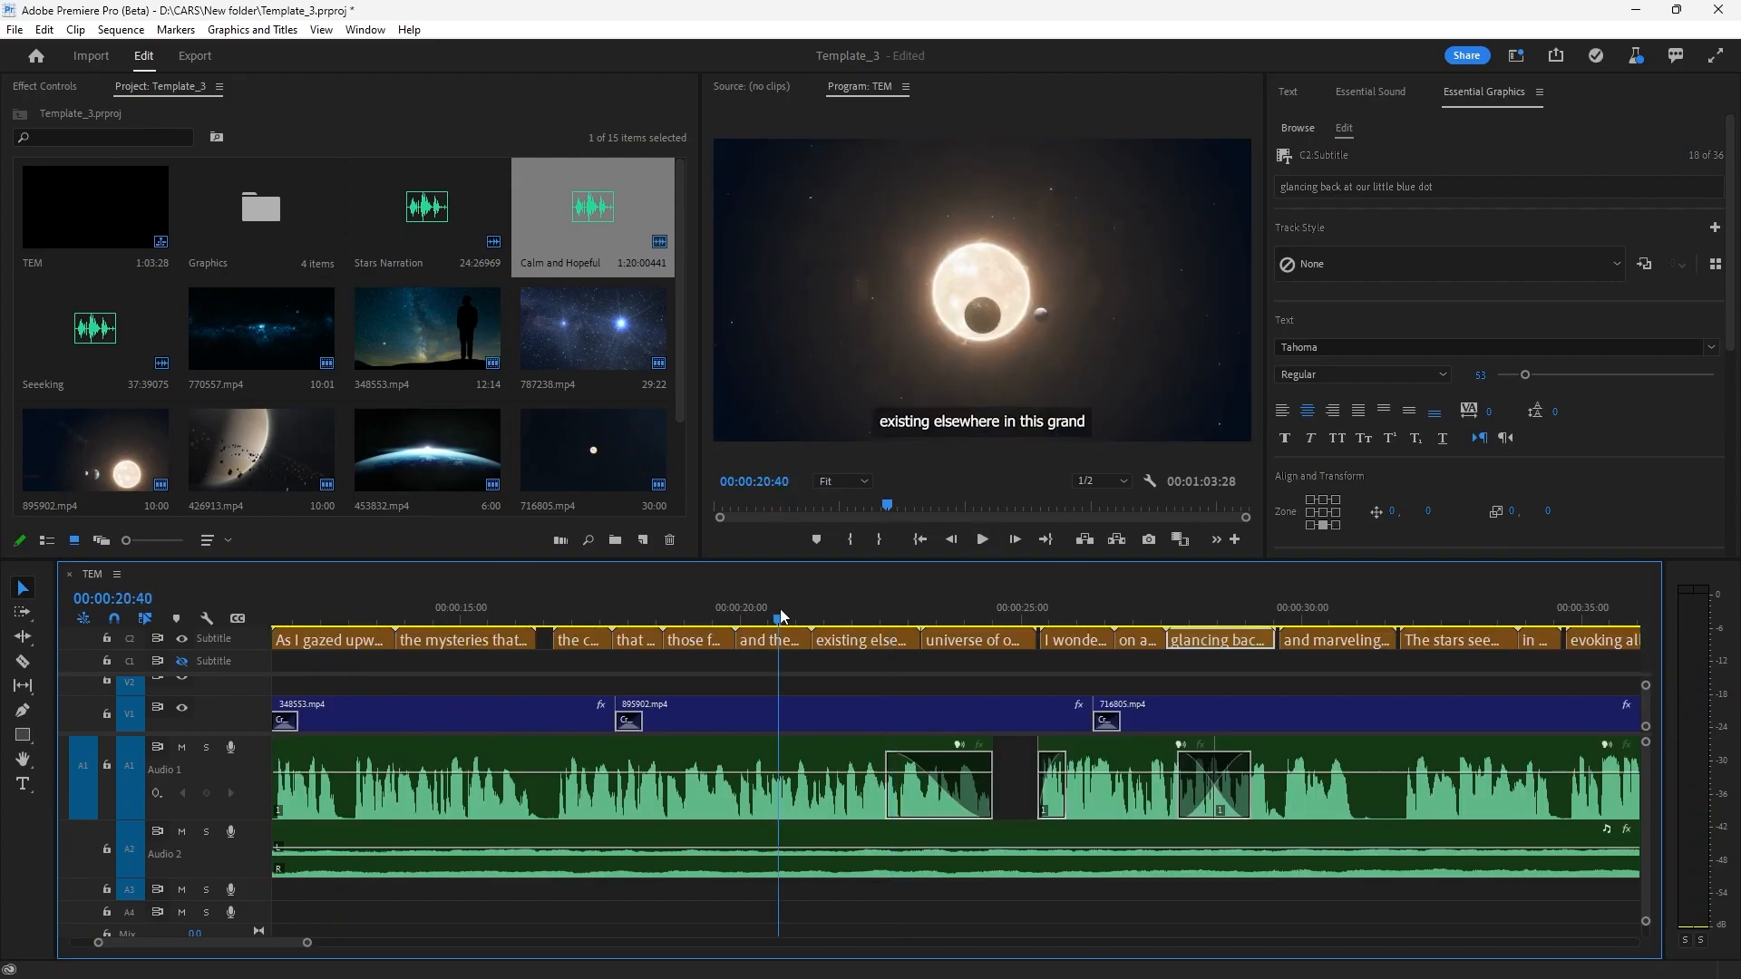
pyautogui.moveTo(780, 617); pyautogui.dragTo(761, 616)
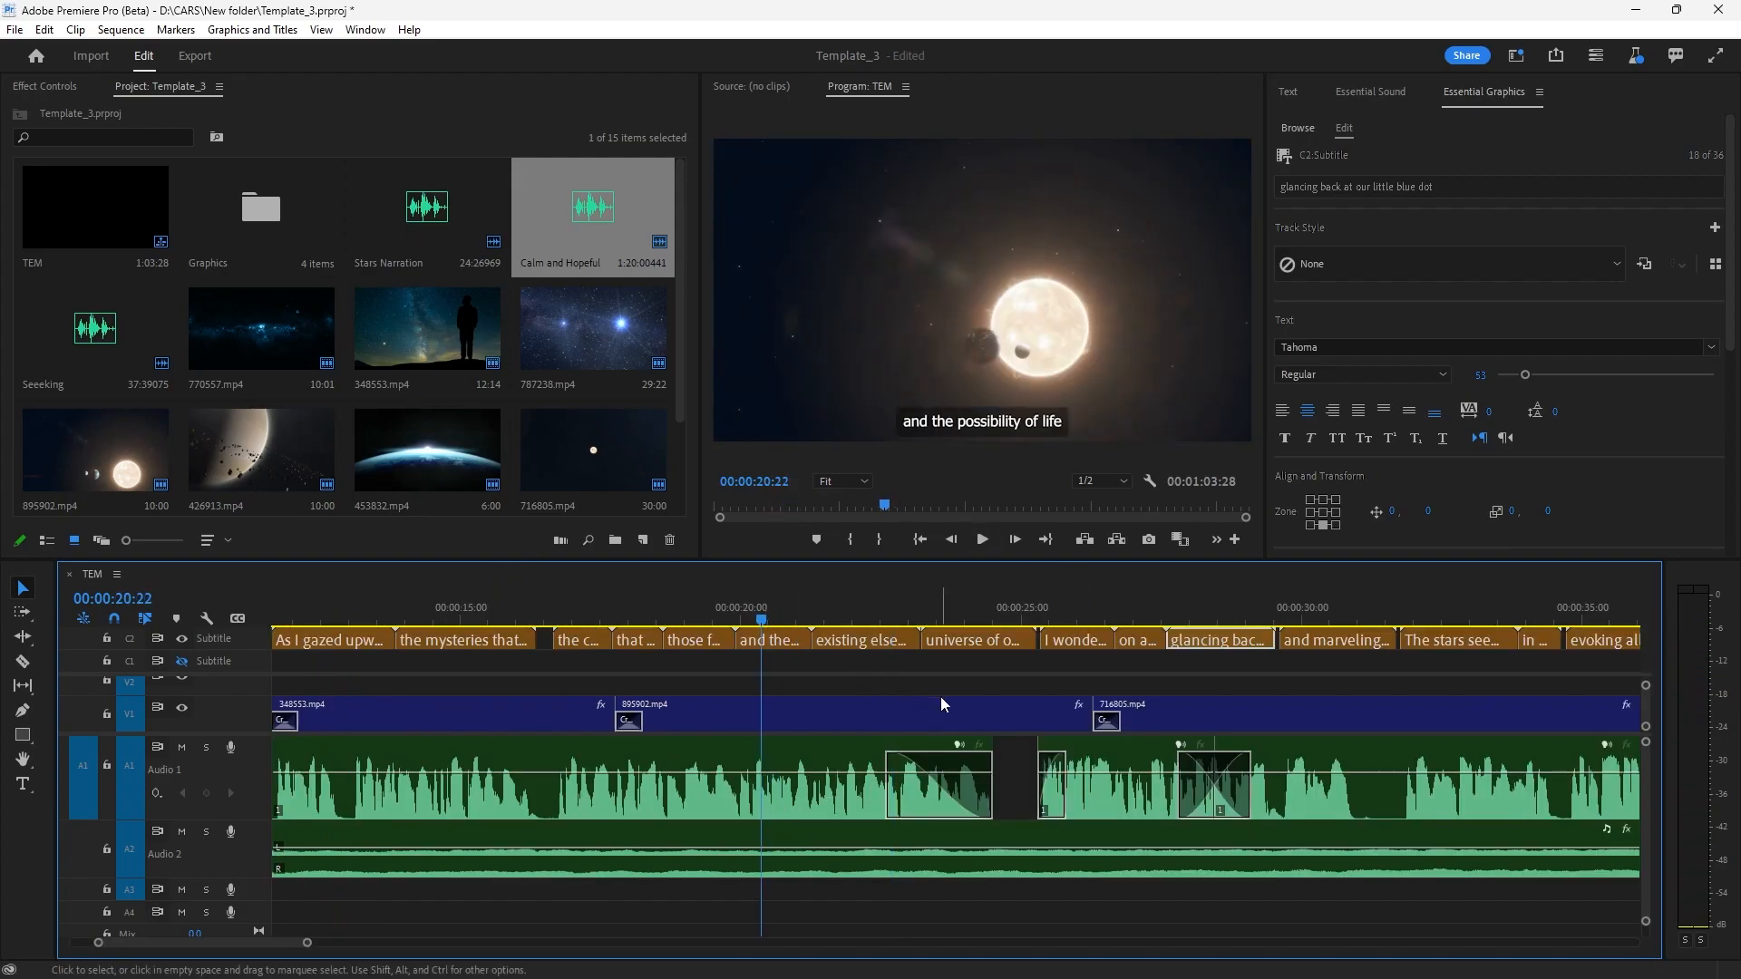
pyautogui.press('space')
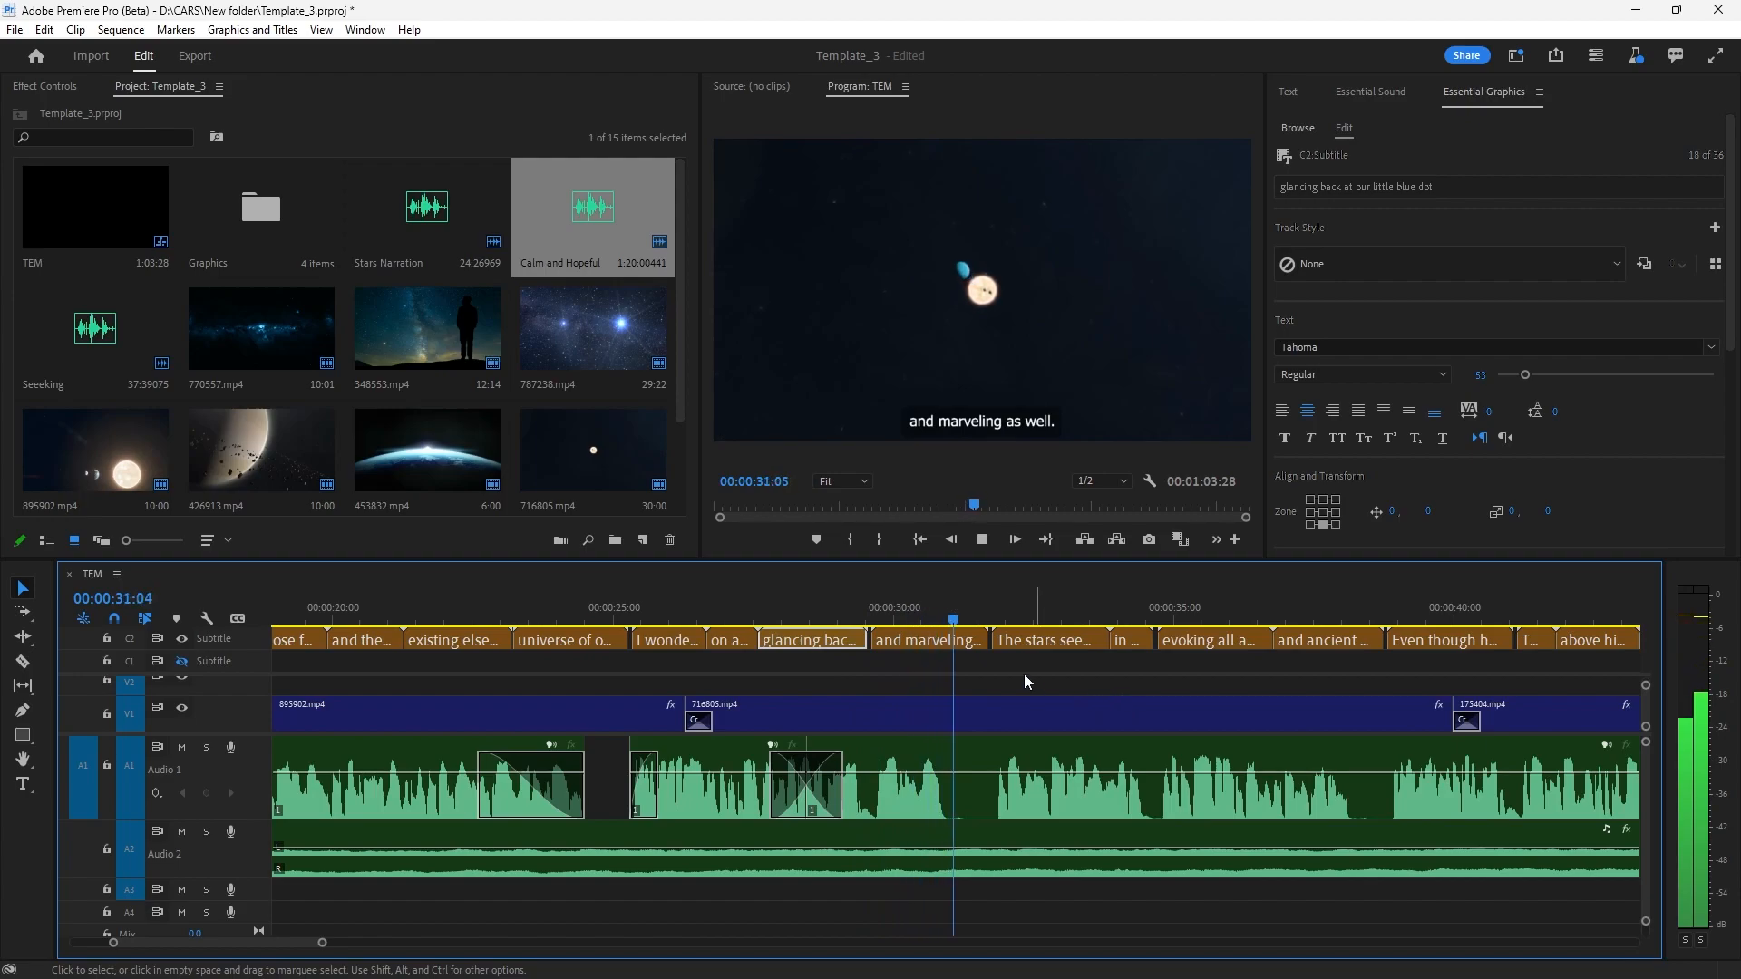
pyautogui.press('space')
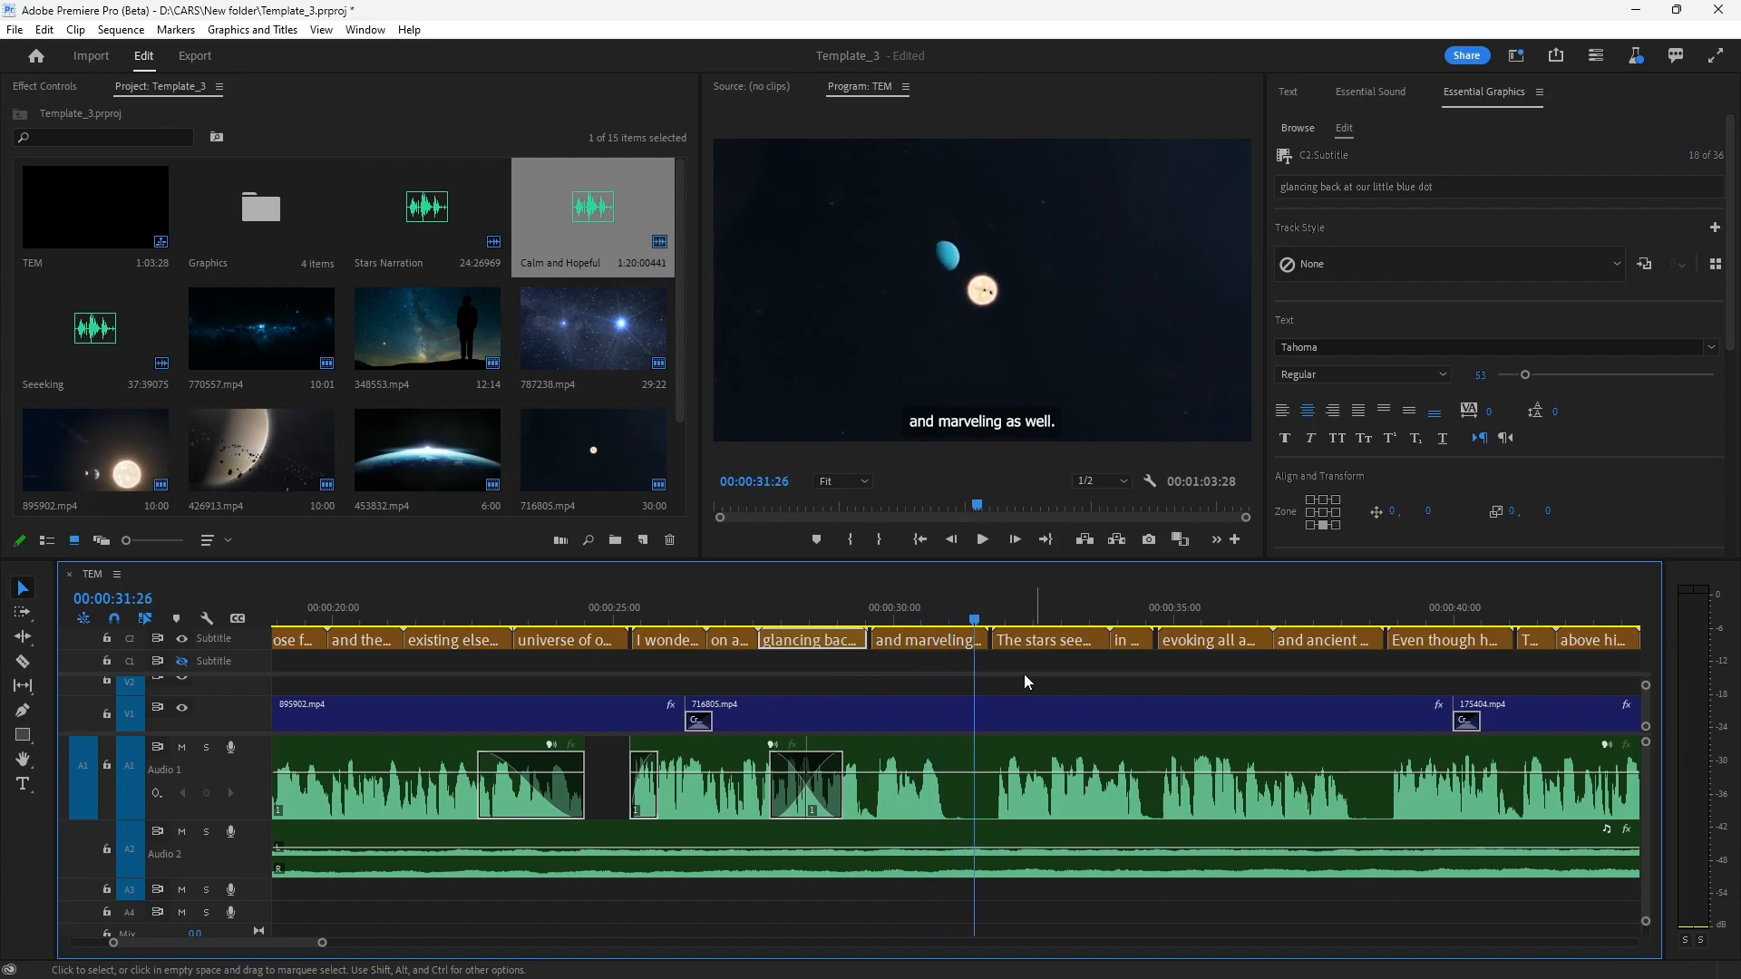